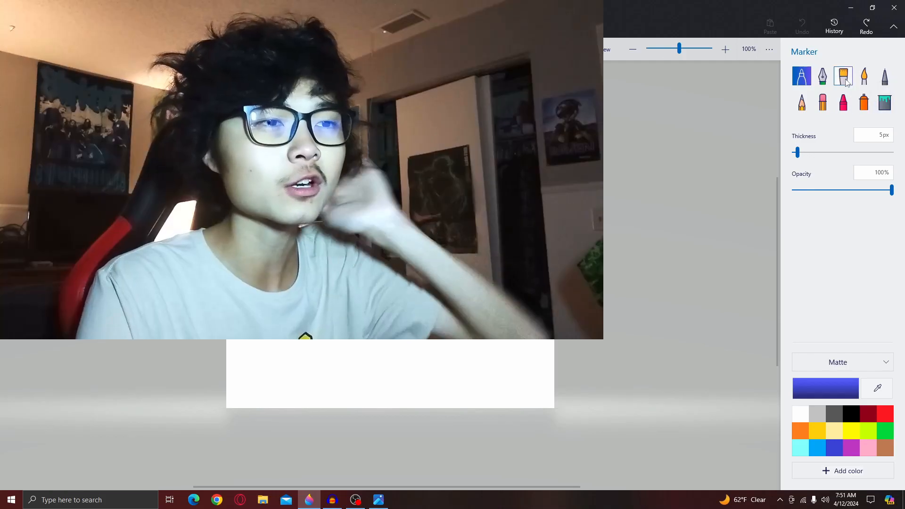
- Select the Pencil and switch its color to dark gray, undoing a trial blue doodle
{"action": "left_click", "coordinate": [801, 101]}
{"action": "left_click", "coordinate": [822, 449]}
{"action": "mouse_move", "coordinate": [308, 300]}
{"action": "left_mouse_down"}
{"action": "mouse_move", "coordinate": [440, 212]}
{"action": "mouse_move", "coordinate": [376, 273]}
{"action": "left_mouse_up"}
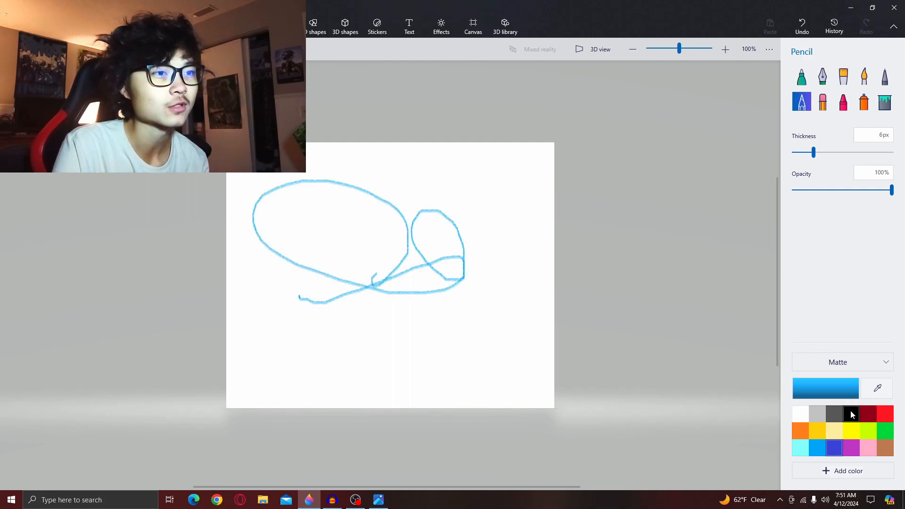
{"action": "left_click", "coordinate": [835, 415]}
{"action": "key", "text": "ctrl+z"}
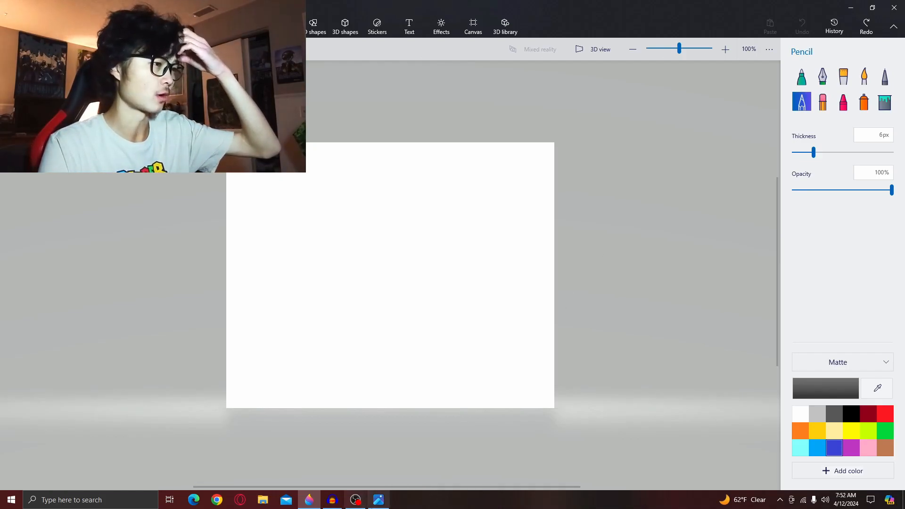
{"action": "left_click", "coordinate": [378, 499]}
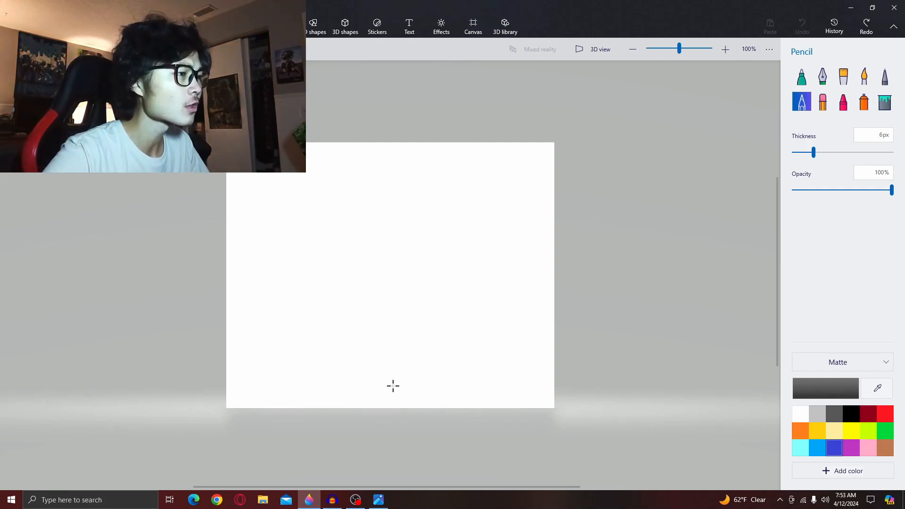
{"action": "left_click_drag", "start_coordinate": [352, 386], "coordinate": [342, 376]}
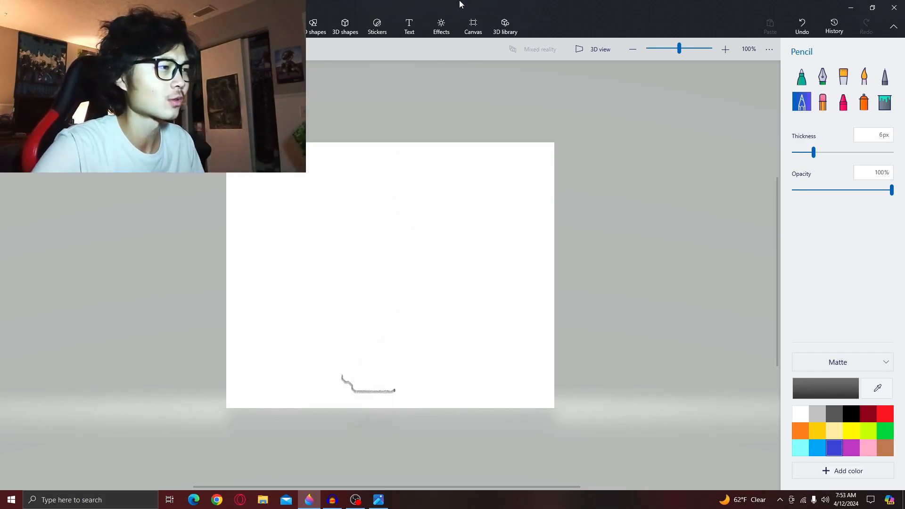
{"action": "left_click", "coordinate": [801, 26]}
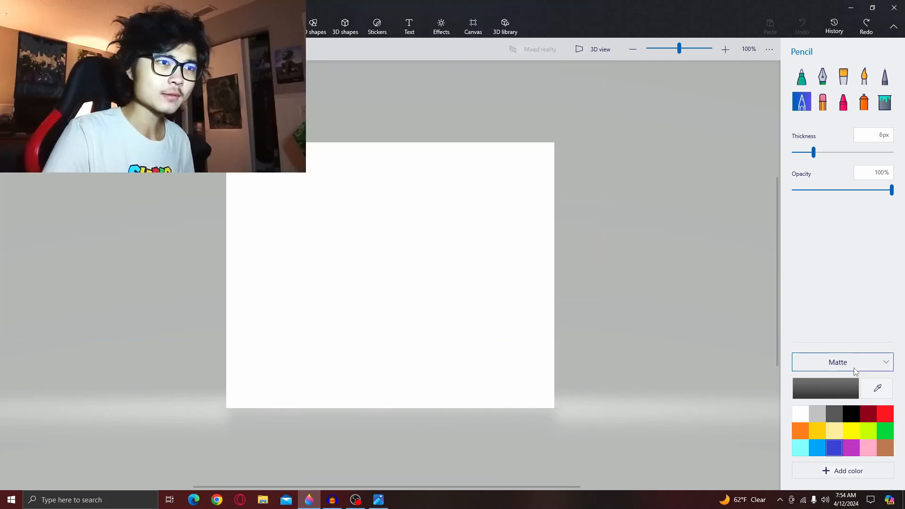
{"action": "left_click", "coordinate": [855, 371]}
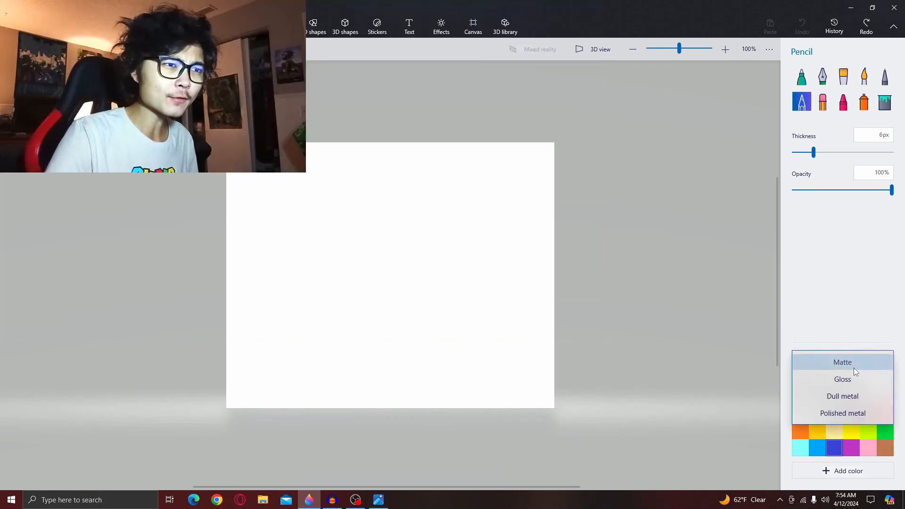
{"action": "left_click", "coordinate": [858, 368]}
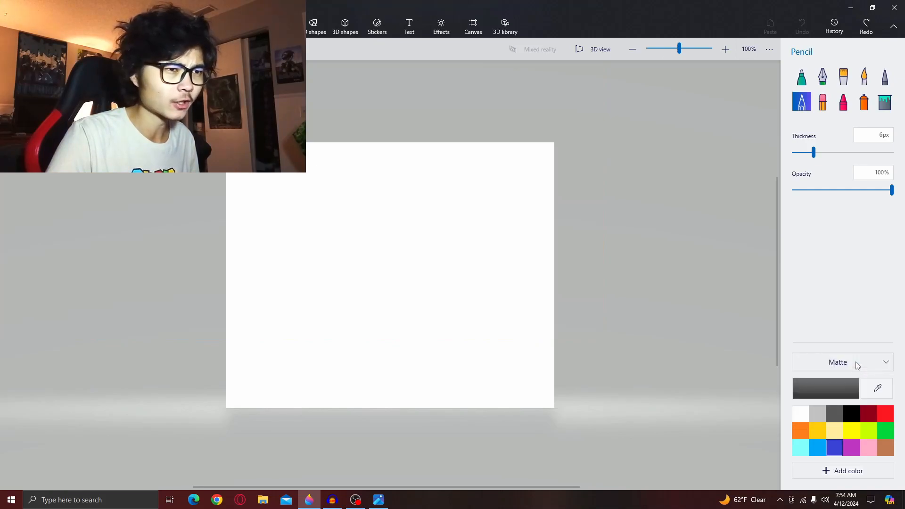
- Try sketching a tall rounded outline with the Pencil, undoing each attempt
{"action": "mouse_move", "coordinate": [391, 384]}
{"action": "left_mouse_down"}
{"action": "mouse_move", "coordinate": [328, 361]}
{"action": "mouse_move", "coordinate": [362, 377]}
{"action": "mouse_move", "coordinate": [331, 339]}
{"action": "mouse_move", "coordinate": [338, 358]}
{"action": "mouse_move", "coordinate": [324, 305]}
{"action": "left_mouse_up"}
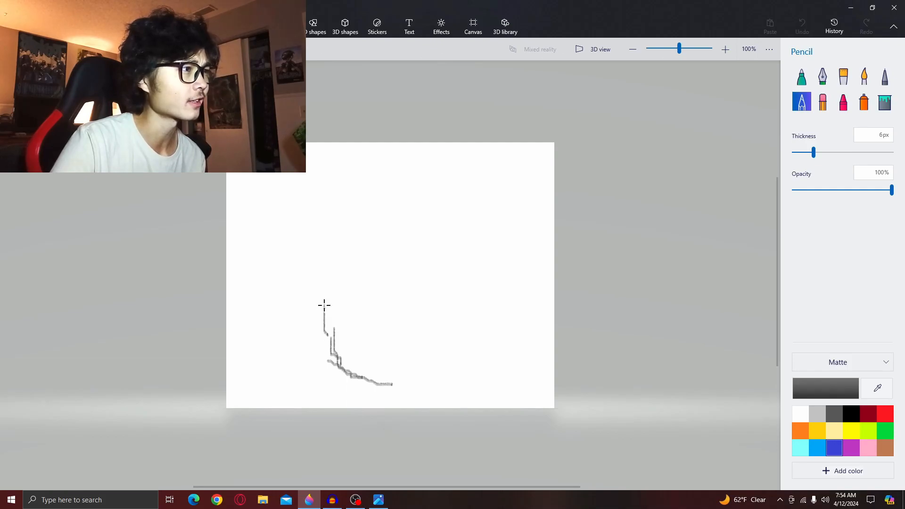
{"action": "mouse_move", "coordinate": [337, 339]}
{"action": "left_mouse_down"}
{"action": "mouse_move", "coordinate": [331, 290]}
{"action": "mouse_move", "coordinate": [331, 319]}
{"action": "mouse_move", "coordinate": [363, 238]}
{"action": "left_mouse_up"}
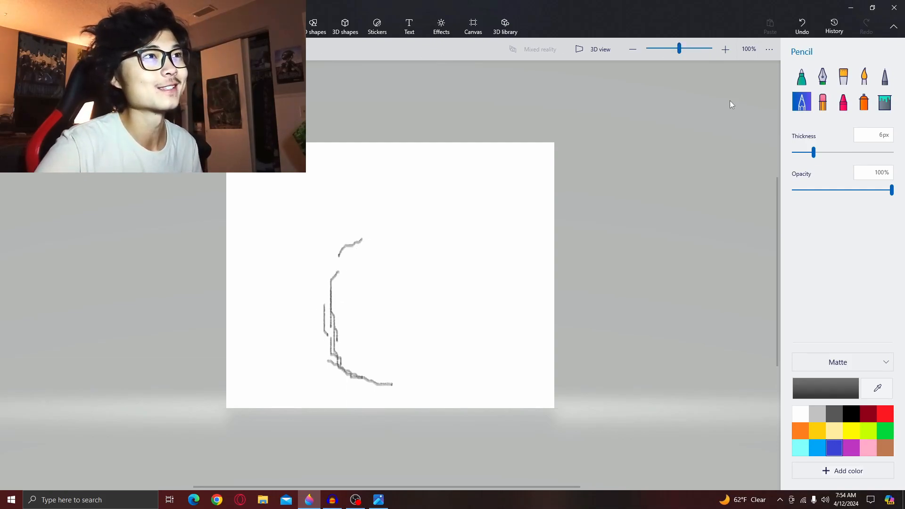
{"action": "left_click", "coordinate": [802, 24]}
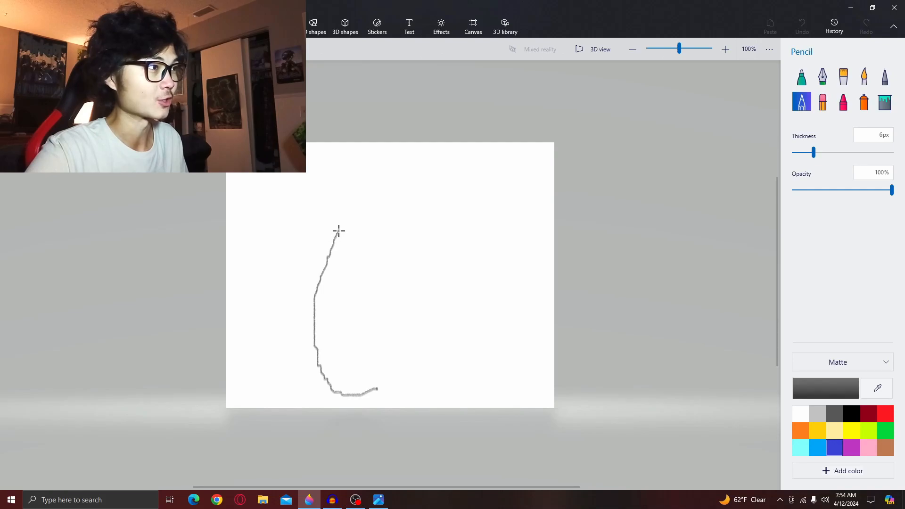
{"action": "left_click_drag", "start_coordinate": [359, 188], "coordinate": [392, 178]}
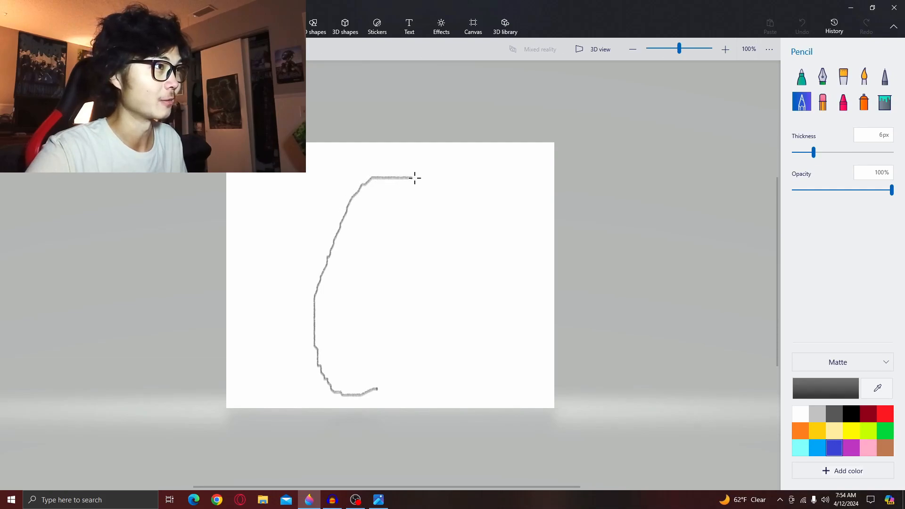
{"action": "left_click_drag", "start_coordinate": [384, 397], "coordinate": [344, 390]}
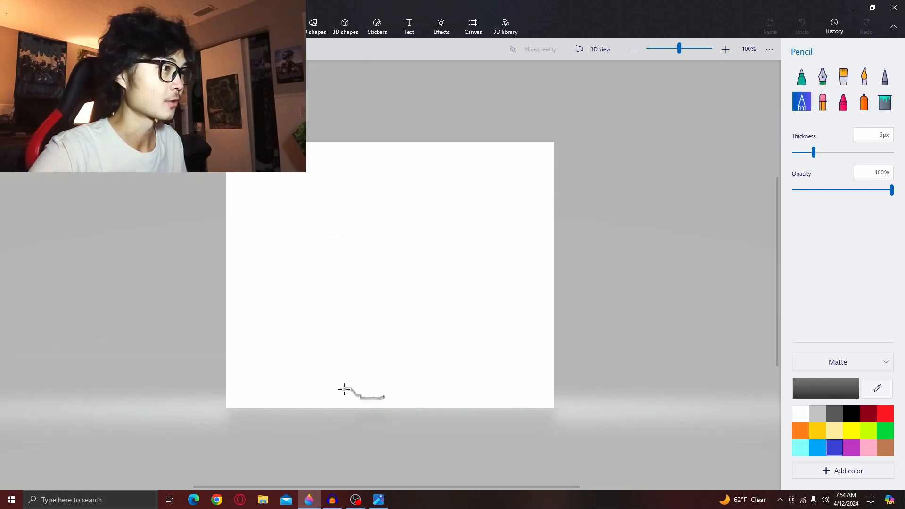
{"action": "left_click_drag", "start_coordinate": [324, 327], "coordinate": [325, 294]}
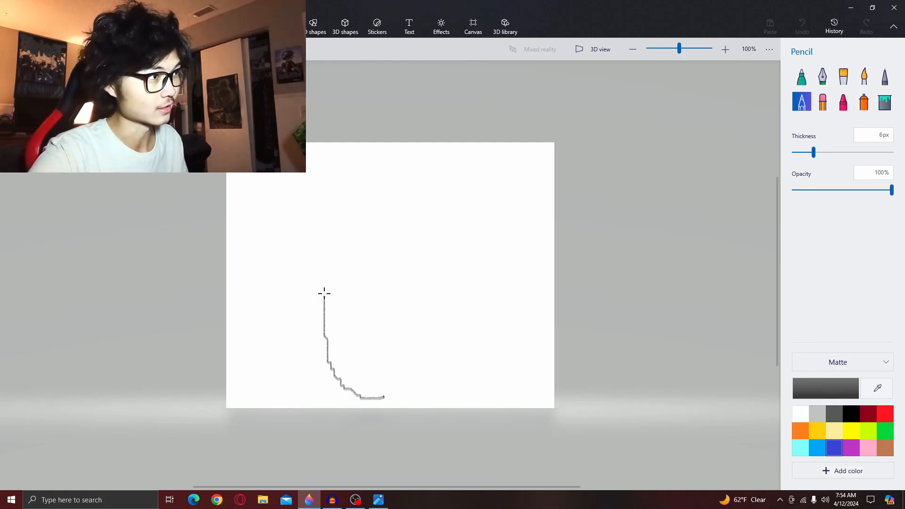
{"action": "mouse_move", "coordinate": [345, 208]}
{"action": "left_mouse_down"}
{"action": "mouse_move", "coordinate": [455, 178]}
{"action": "mouse_move", "coordinate": [427, 332]}
{"action": "left_mouse_up"}
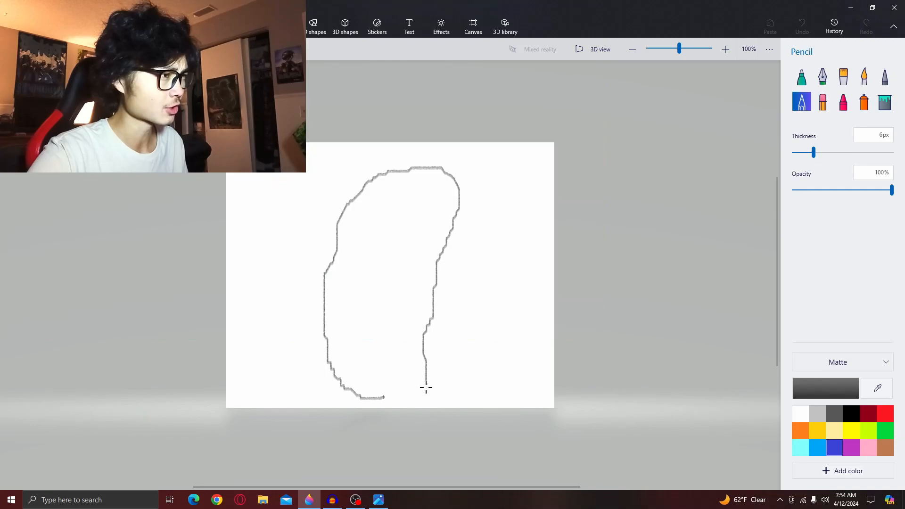
{"action": "mouse_move", "coordinate": [410, 398]}
{"action": "left_mouse_down"}
{"action": "mouse_move", "coordinate": [364, 408]}
{"action": "mouse_move", "coordinate": [347, 403]}
{"action": "mouse_move", "coordinate": [341, 379]}
{"action": "left_mouse_up"}
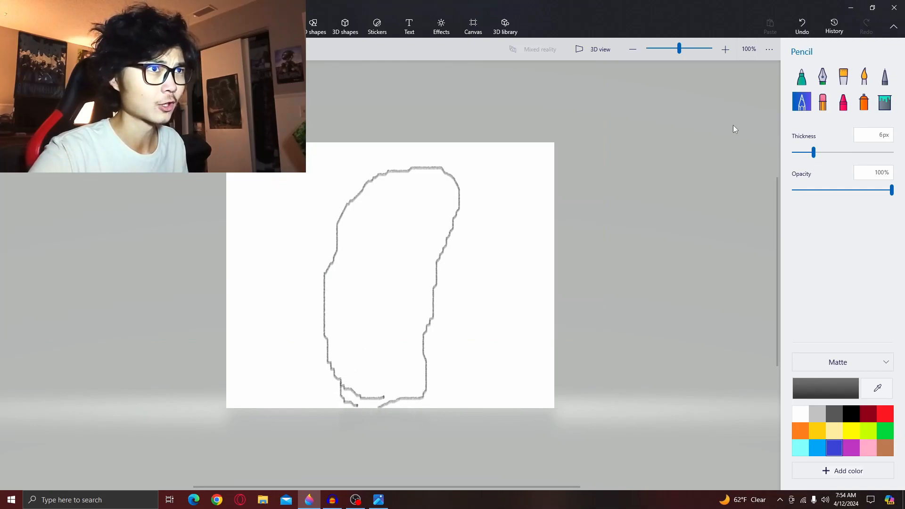
{"action": "left_click", "coordinate": [804, 35]}
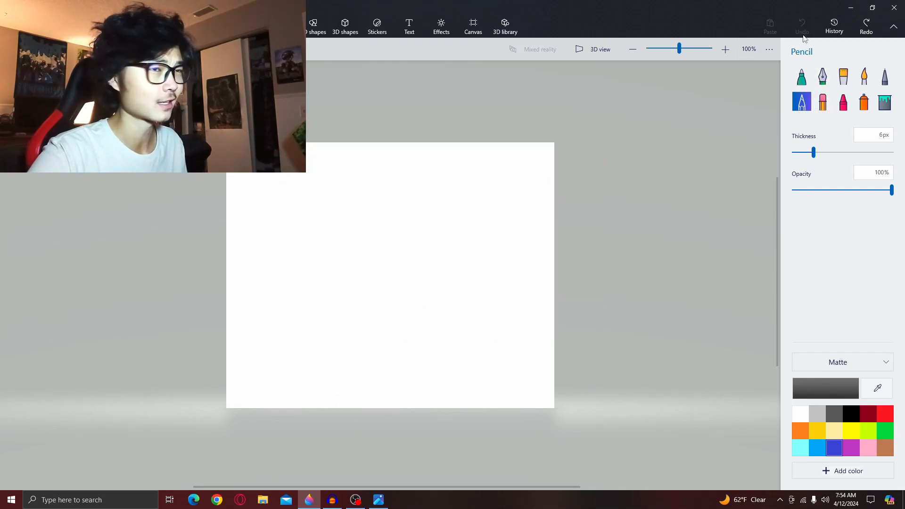
{"action": "mouse_move", "coordinate": [412, 388]}
{"action": "left_mouse_down"}
{"action": "mouse_move", "coordinate": [405, 165]}
{"action": "mouse_move", "coordinate": [436, 190]}
{"action": "left_mouse_up"}
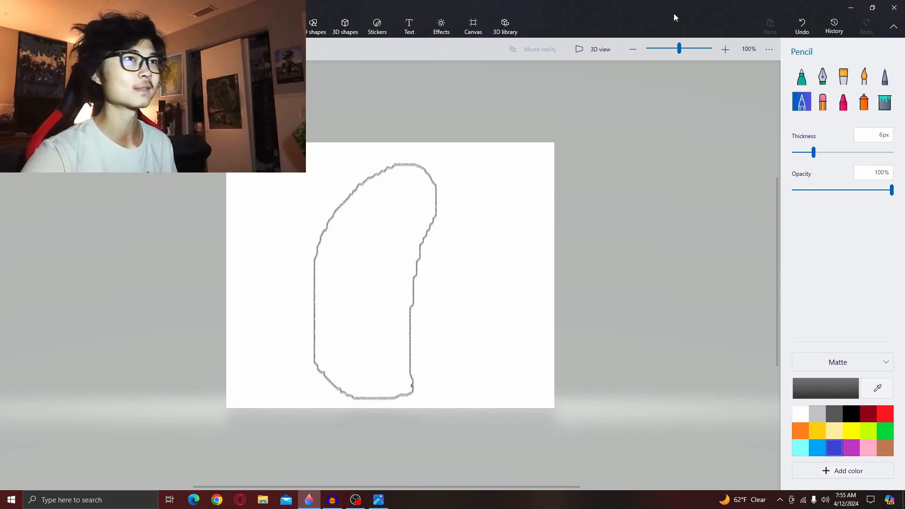
{"action": "left_click", "coordinate": [802, 26]}
- Sketch a tall rounded body outline with a hooked top in the middle of the canvas
{"action": "left_click_drag", "start_coordinate": [426, 379], "coordinate": [413, 387]}
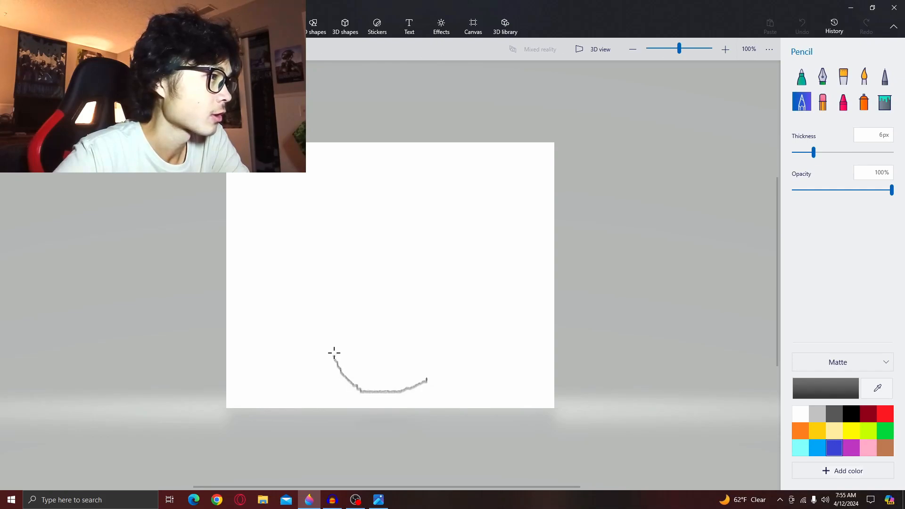
{"action": "left_click_drag", "start_coordinate": [327, 303], "coordinate": [326, 278]}
{"action": "left_click_drag", "start_coordinate": [337, 241], "coordinate": [352, 207]}
{"action": "mouse_move", "coordinate": [408, 165]}
{"action": "left_mouse_down"}
{"action": "mouse_move", "coordinate": [470, 177]}
{"action": "mouse_move", "coordinate": [456, 199]}
{"action": "left_mouse_up"}
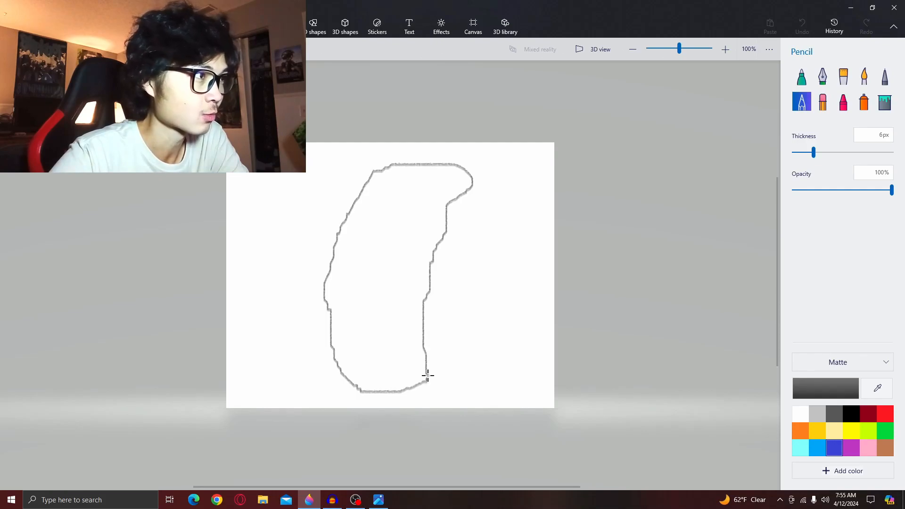
- Erase the outline's hooked top and redraw it as a rounded top with the Pencil
{"action": "left_click", "coordinate": [822, 101]}
{"action": "mouse_move", "coordinate": [498, 177]}
{"action": "left_mouse_down"}
{"action": "mouse_move", "coordinate": [447, 175]}
{"action": "mouse_move", "coordinate": [484, 197]}
{"action": "mouse_move", "coordinate": [474, 187]}
{"action": "mouse_move", "coordinate": [456, 204]}
{"action": "mouse_move", "coordinate": [439, 166]}
{"action": "left_mouse_up"}
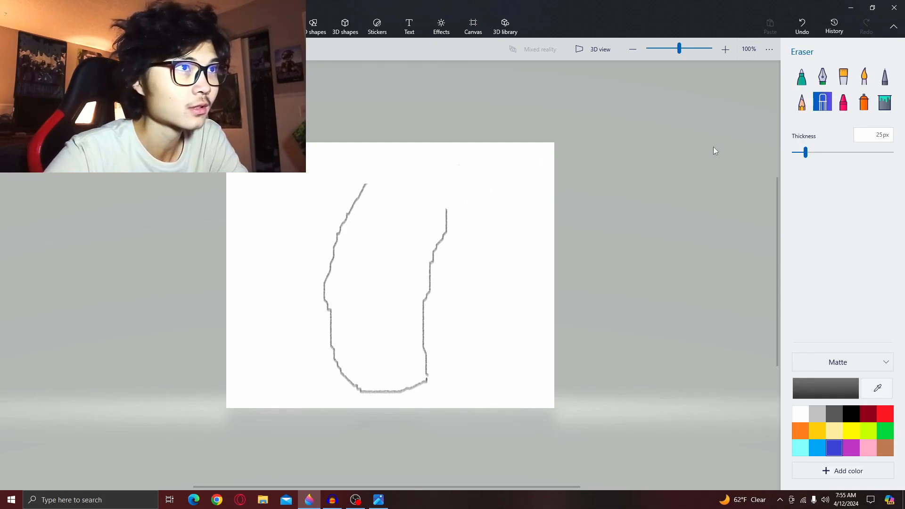
{"action": "left_click", "coordinate": [801, 102]}
{"action": "left_click_drag", "start_coordinate": [366, 188], "coordinate": [381, 180]}
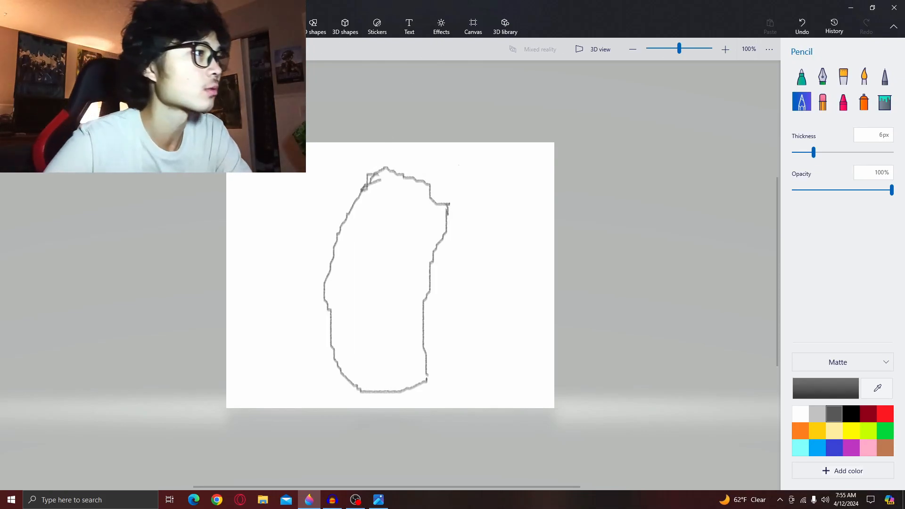
{"action": "left_click", "coordinate": [822, 102]}
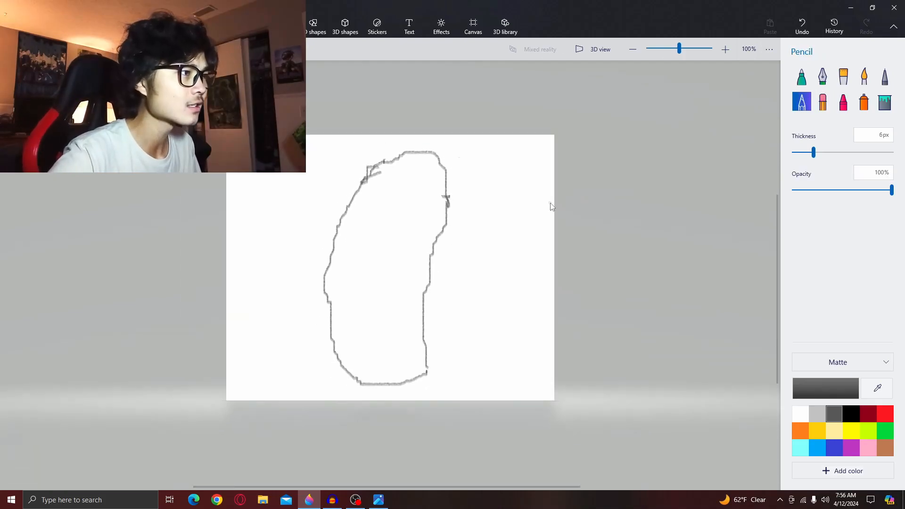
{"action": "scroll", "coordinate": [550, 207], "scroll_direction": "down", "scroll_amount": 4}
{"action": "scroll", "coordinate": [547, 216], "scroll_direction": "up", "scroll_amount": 1}
{"action": "scroll", "coordinate": [545, 216], "scroll_direction": "down", "scroll_amount": 1}
{"action": "scroll", "coordinate": [518, 181], "scroll_direction": "up", "scroll_amount": 6}
{"action": "scroll", "coordinate": [421, 177], "scroll_direction": "down", "scroll_amount": 2}
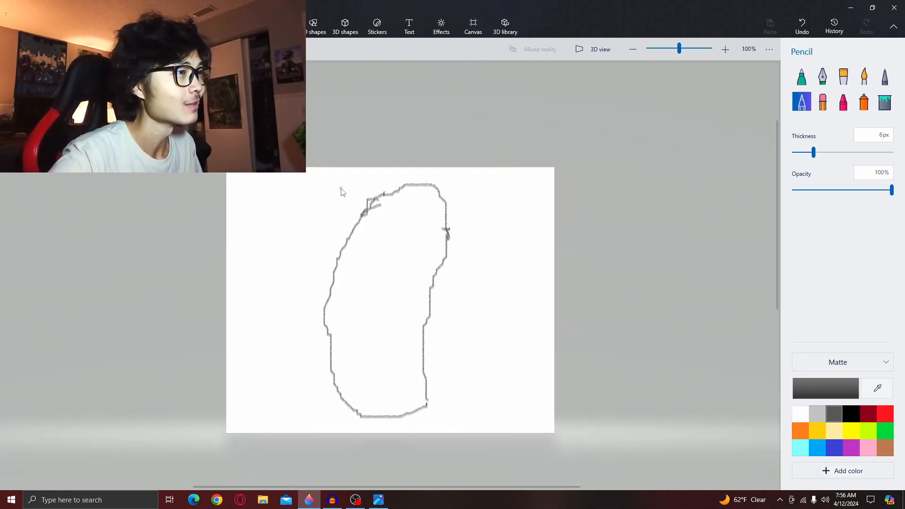
{"action": "scroll", "coordinate": [389, 230], "scroll_direction": "down", "scroll_amount": 2}
{"action": "scroll", "coordinate": [427, 248], "scroll_direction": "up", "scroll_amount": 2}
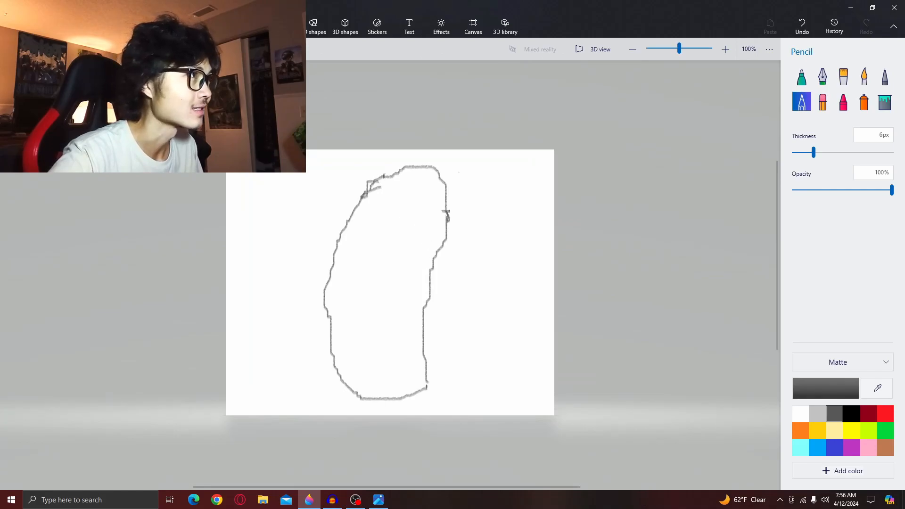
- Draw a small tilted ellipse near the top of the outline and set its line thickness to 3 px
{"action": "left_click", "coordinate": [311, 26]}
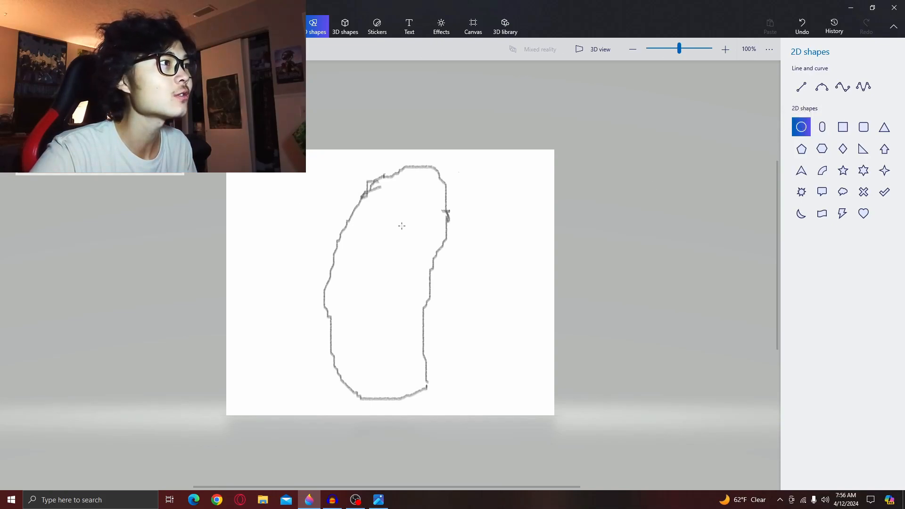
{"action": "left_click_drag", "start_coordinate": [374, 204], "coordinate": [402, 247]}
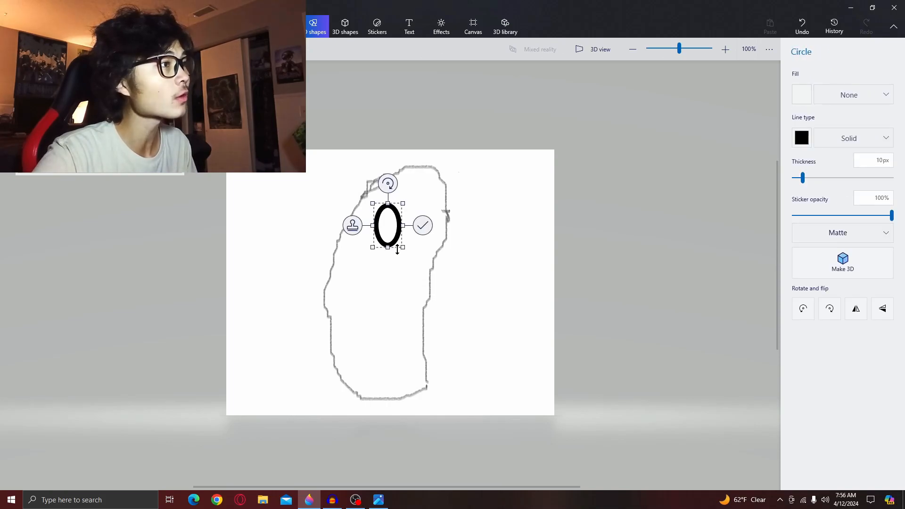
{"action": "left_click_drag", "start_coordinate": [396, 182], "coordinate": [404, 187]}
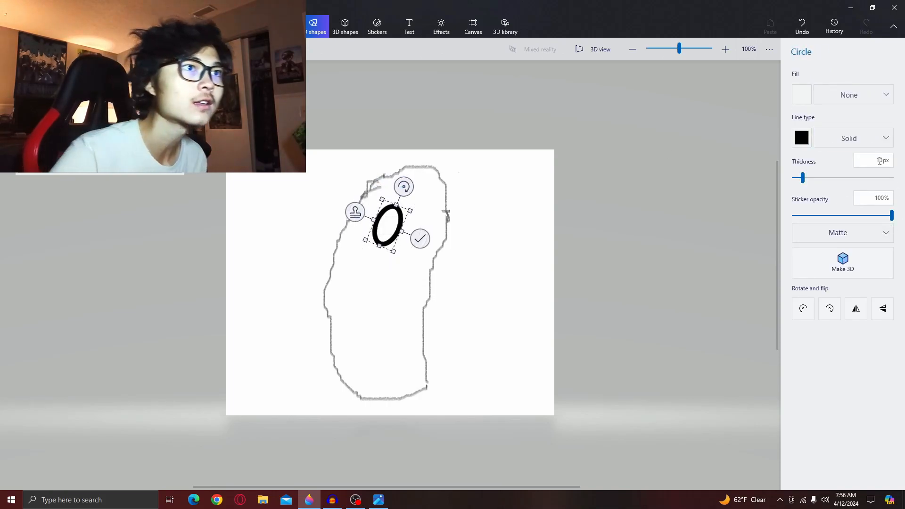
{"action": "left_click_drag", "start_coordinate": [803, 178], "coordinate": [796, 179]}
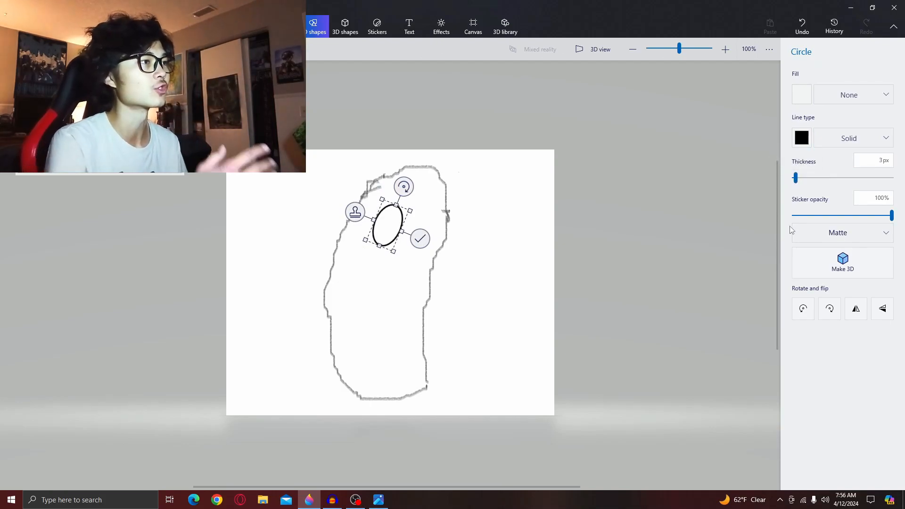
- Adjust the ellipse's rotation and position inside the outline, then commit it
{"action": "left_click_drag", "start_coordinate": [404, 186], "coordinate": [394, 188]}
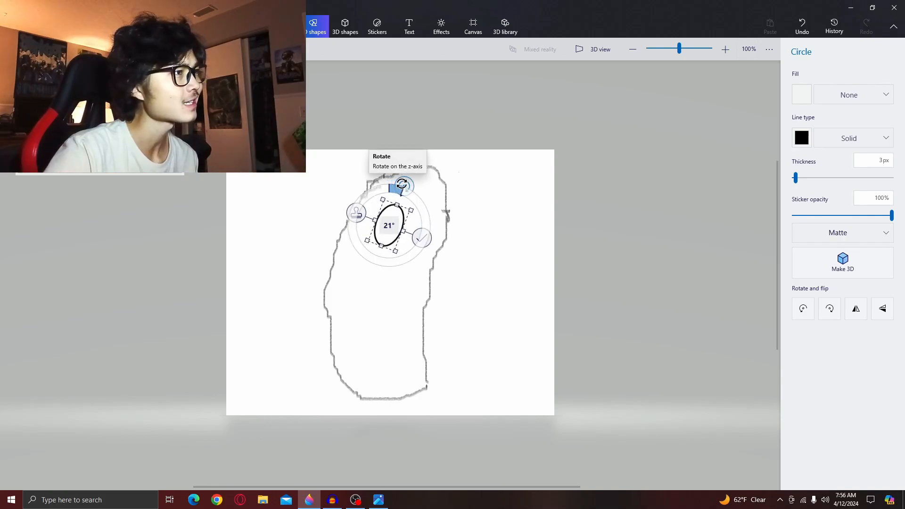
{"action": "left_click_drag", "start_coordinate": [402, 184], "coordinate": [400, 186]}
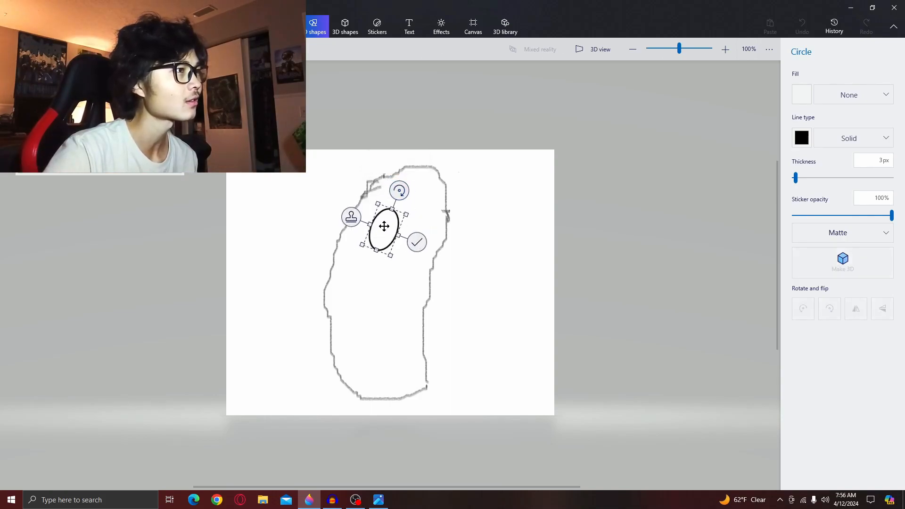
{"action": "left_click_drag", "start_coordinate": [382, 226], "coordinate": [379, 224]}
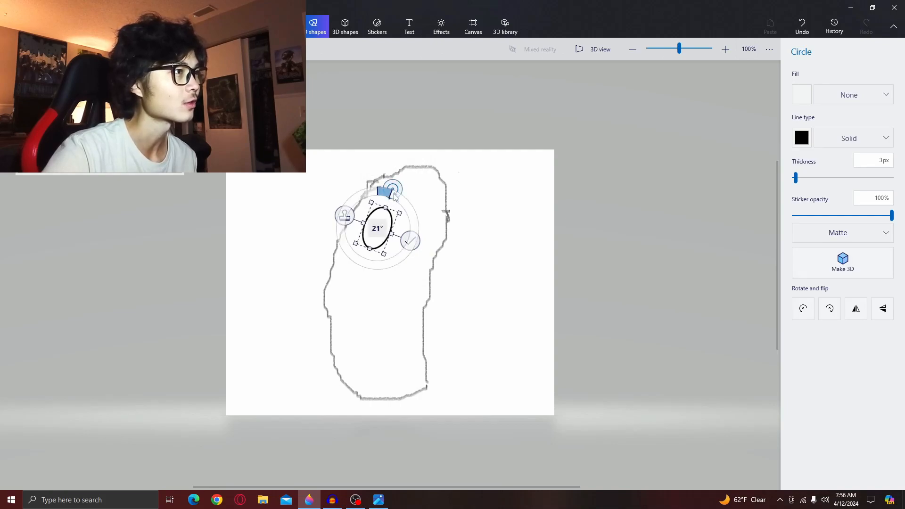
{"action": "left_click_drag", "start_coordinate": [384, 224], "coordinate": [394, 227]}
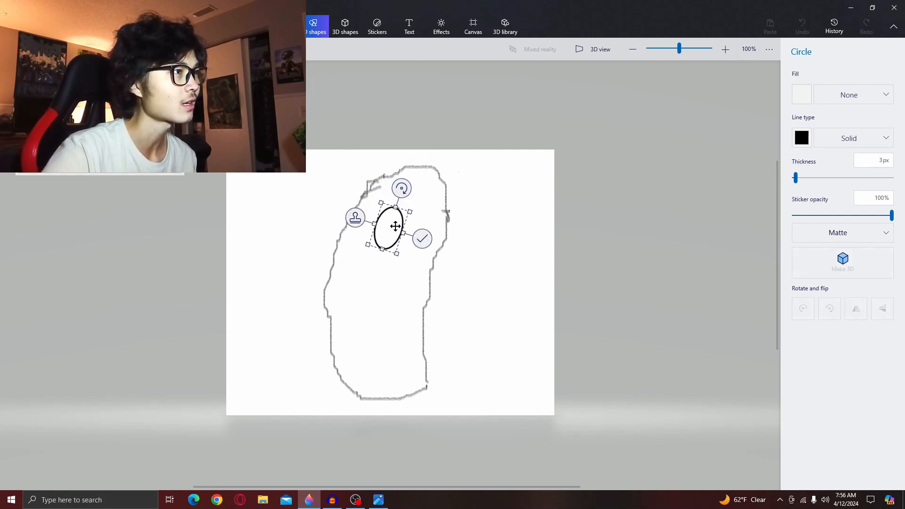
{"action": "left_click", "coordinate": [418, 238]}
{"action": "right_click", "coordinate": [380, 229]}
{"action": "left_click", "coordinate": [385, 206]}
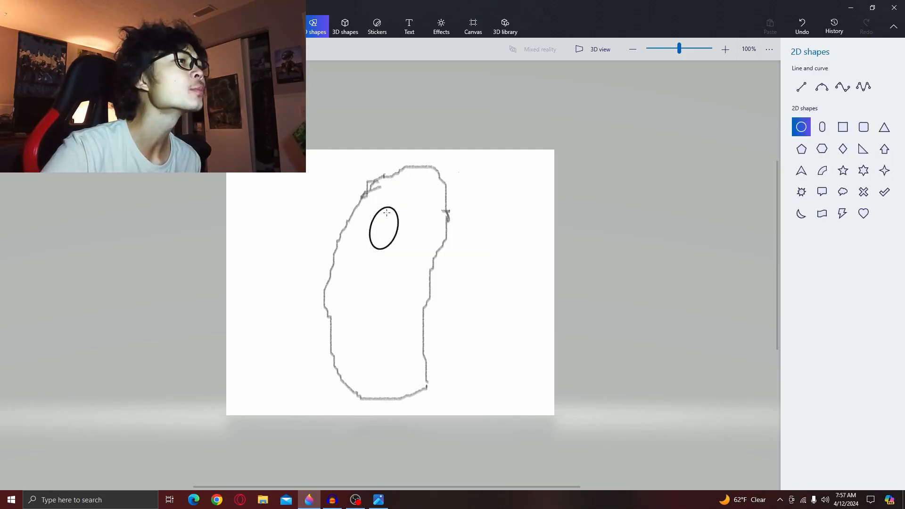
{"action": "left_click", "coordinate": [389, 208]}
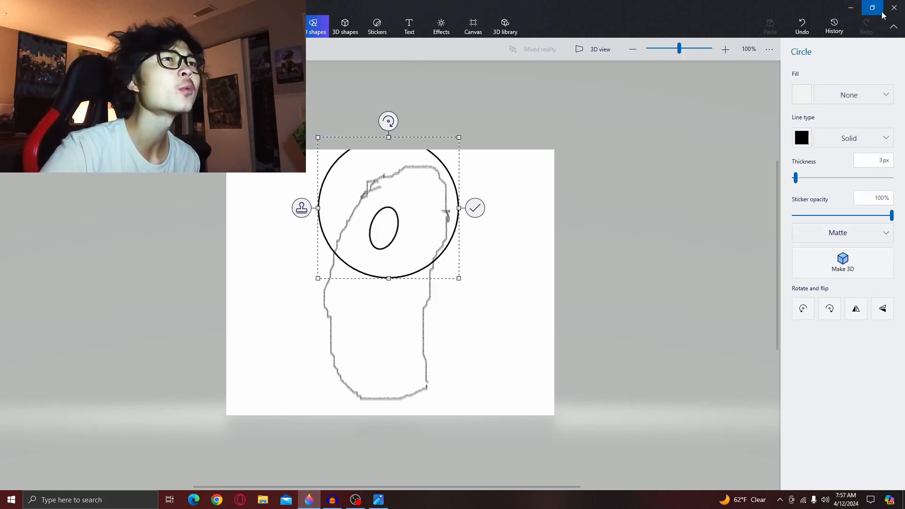
{"action": "left_click", "coordinate": [802, 26]}
- Draw a second tilted ellipse beside the first eye, compare it with the reference picture, and commit it
{"action": "left_click", "coordinate": [800, 127]}
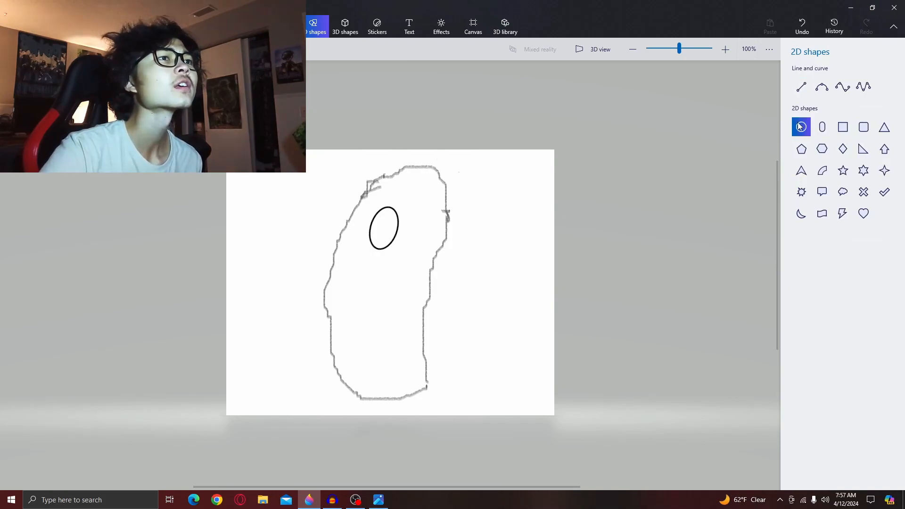
{"action": "mouse_move", "coordinate": [415, 259]}
{"action": "left_mouse_down"}
{"action": "mouse_move", "coordinate": [437, 233]}
{"action": "mouse_move", "coordinate": [457, 231]}
{"action": "left_mouse_up"}
{"action": "left_click_drag", "start_coordinate": [427, 191], "coordinate": [457, 203]}
{"action": "left_click_drag", "start_coordinate": [414, 235], "coordinate": [414, 228]}
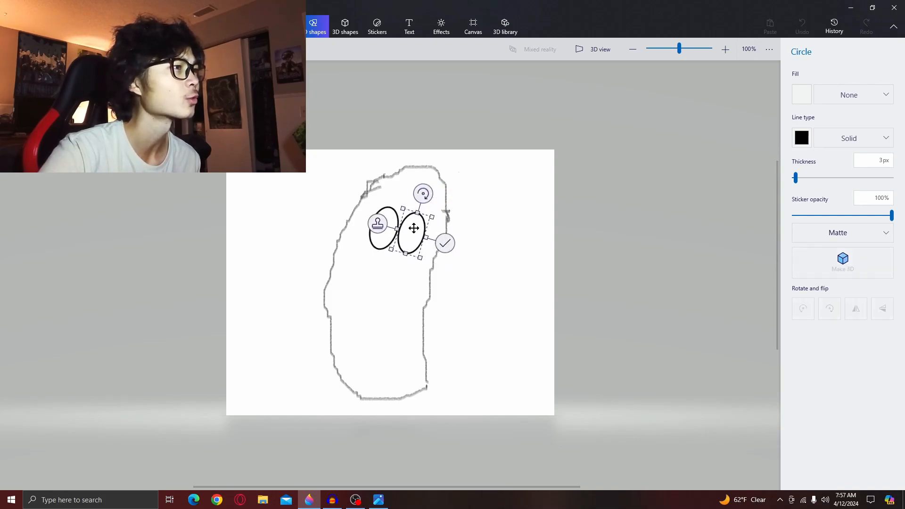
{"action": "key", "text": "alt+Tab"}
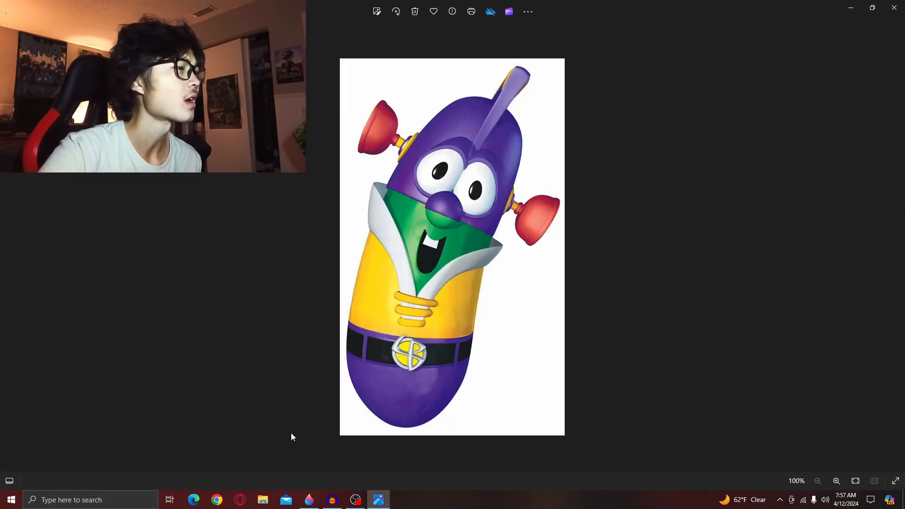
{"action": "key", "text": "alt+Tab"}
{"action": "left_click_drag", "start_coordinate": [426, 241], "coordinate": [431, 242]}
{"action": "left_click", "coordinate": [496, 206]}
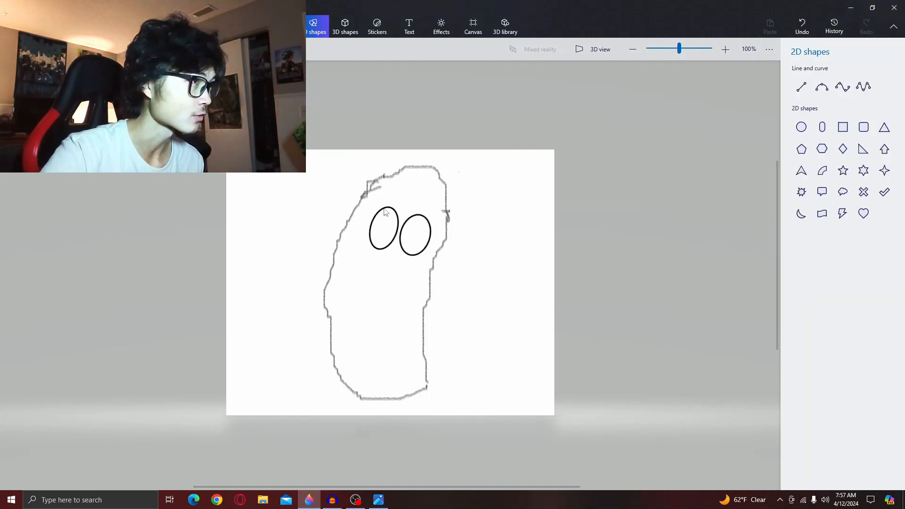
- Erase the eye ellipses from the top of the outline with the Eraser
{"action": "left_click_drag", "start_coordinate": [384, 208], "coordinate": [385, 205]}
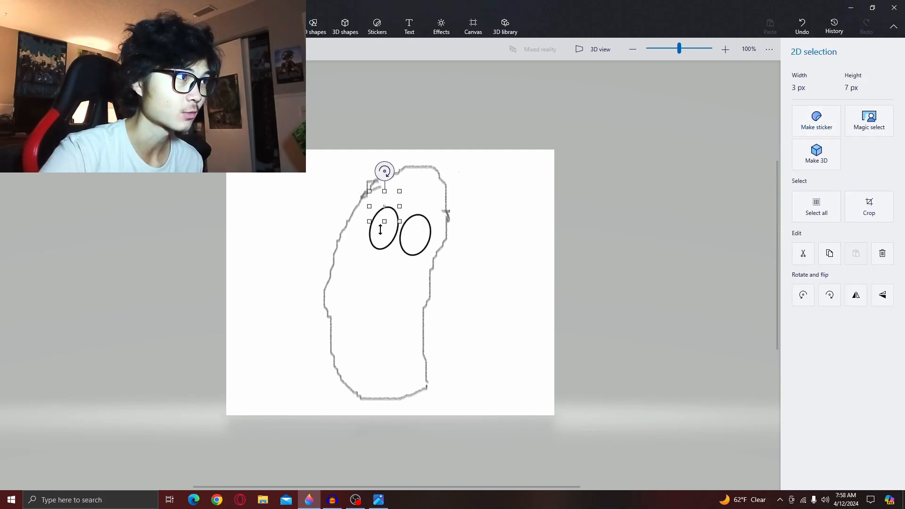
{"action": "left_click", "coordinate": [378, 250]}
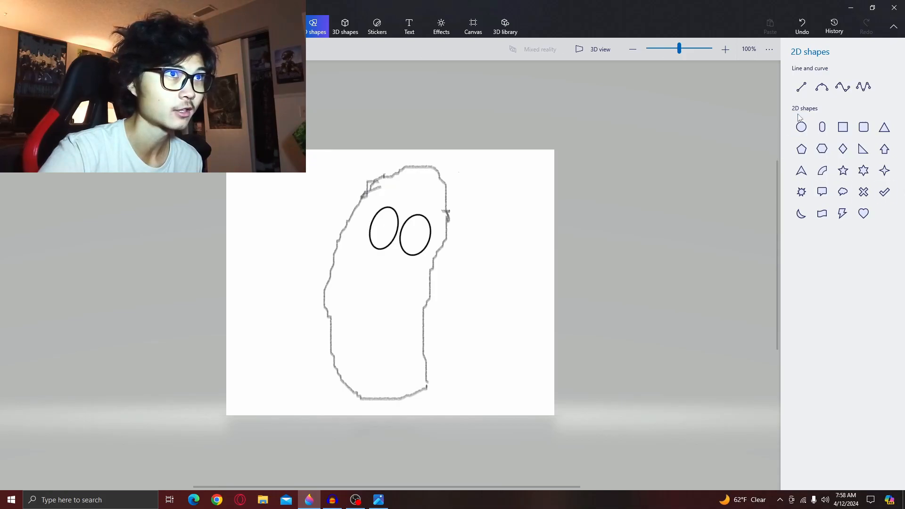
{"action": "left_click_drag", "start_coordinate": [382, 241], "coordinate": [363, 229]}
{"action": "left_click", "coordinate": [378, 225]}
{"action": "right_click", "coordinate": [377, 220]}
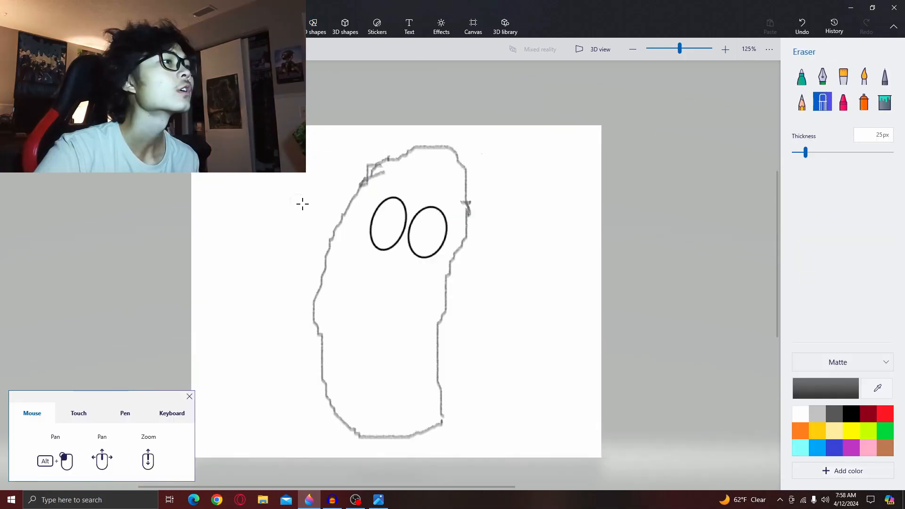
{"action": "mouse_move", "coordinate": [384, 208]}
{"action": "left_mouse_down"}
{"action": "mouse_move", "coordinate": [367, 223]}
{"action": "mouse_move", "coordinate": [380, 251]}
{"action": "mouse_move", "coordinate": [395, 244]}
{"action": "mouse_move", "coordinate": [406, 210]}
{"action": "mouse_move", "coordinate": [363, 201]}
{"action": "left_mouse_up"}
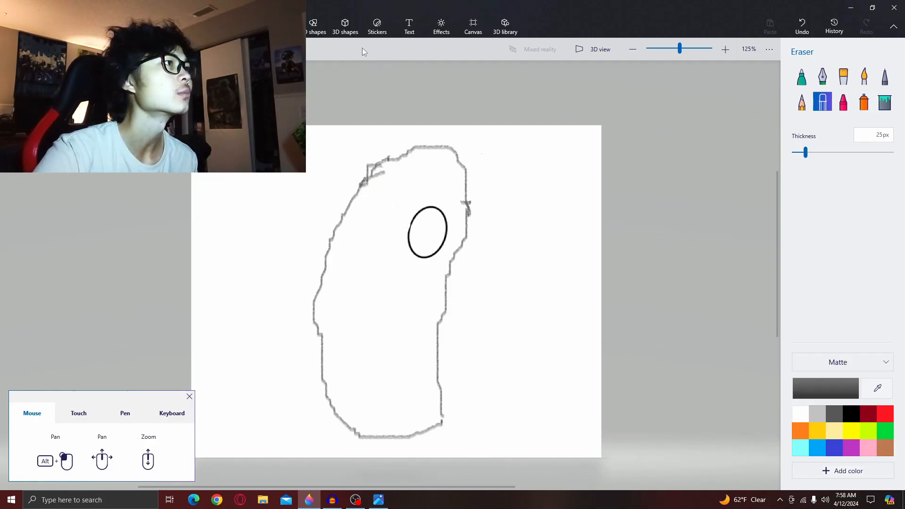
- Draw a new ellipse for the left eye near the top of the outline and rotate it about 13°
{"action": "left_click", "coordinate": [323, 27]}
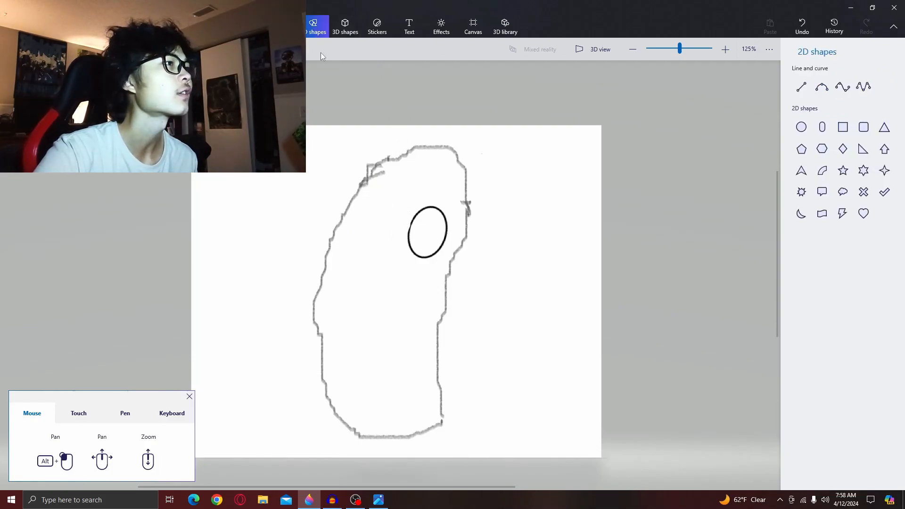
{"action": "left_click", "coordinate": [801, 128]}
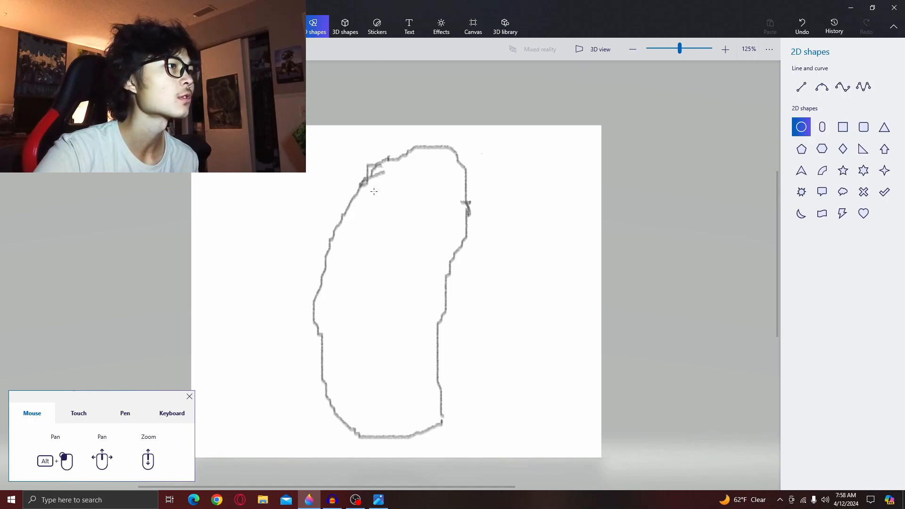
{"action": "left_click_drag", "start_coordinate": [386, 192], "coordinate": [417, 248]}
{"action": "left_click_drag", "start_coordinate": [404, 216], "coordinate": [392, 228]}
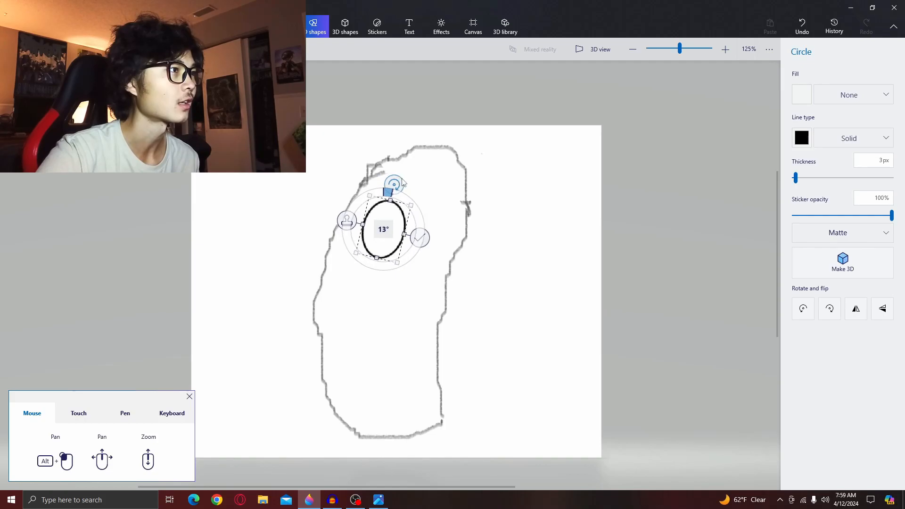
- Compare with the reference picture, widen the left-eye ellipse slightly, and commit it
{"action": "left_click", "coordinate": [379, 500]}
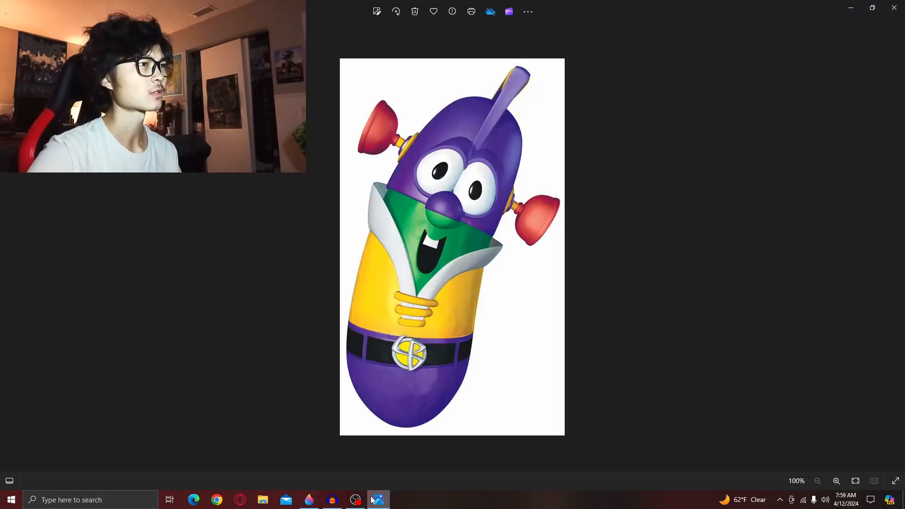
{"action": "left_click", "coordinate": [311, 497]}
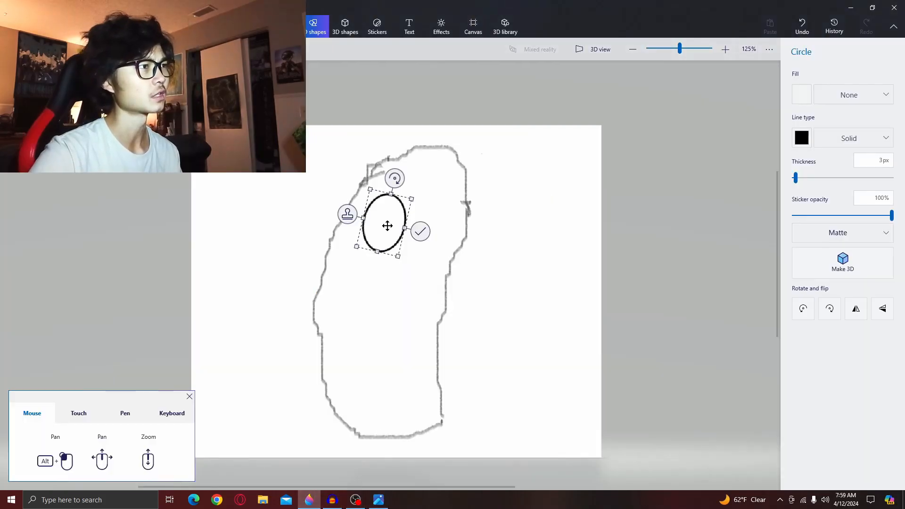
{"action": "left_click_drag", "start_coordinate": [384, 231], "coordinate": [382, 232]}
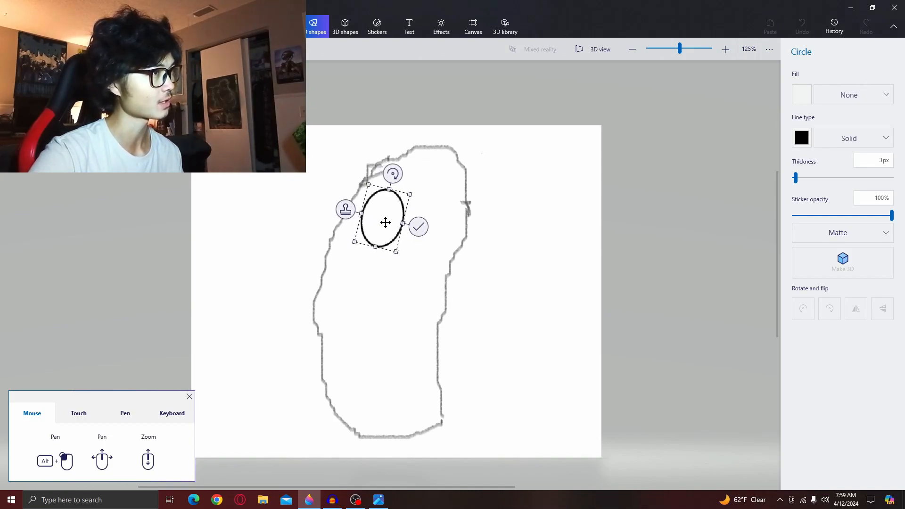
{"action": "left_click_drag", "start_coordinate": [392, 222], "coordinate": [413, 221]}
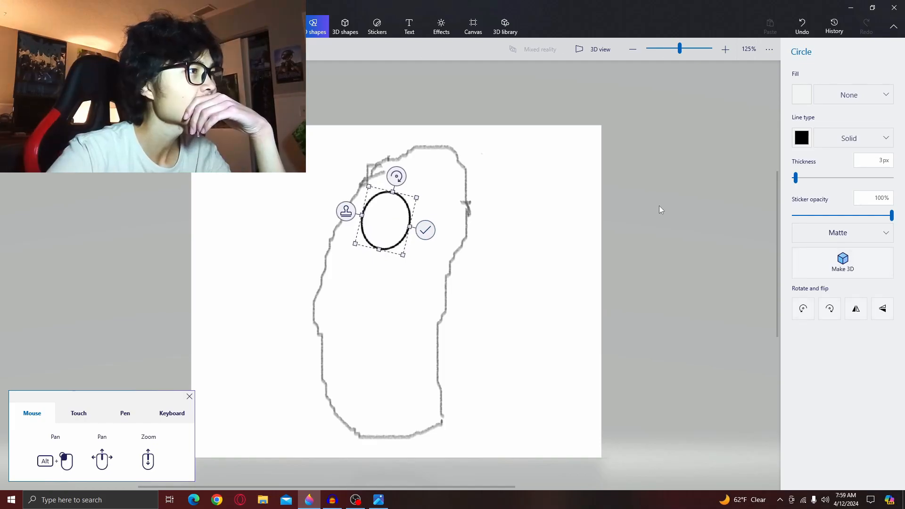
{"action": "left_click", "coordinate": [635, 196]}
- Draw a right-eye ellipse touching the left one, resize and tilt it about 8°, and commit it
{"action": "left_click", "coordinate": [800, 127]}
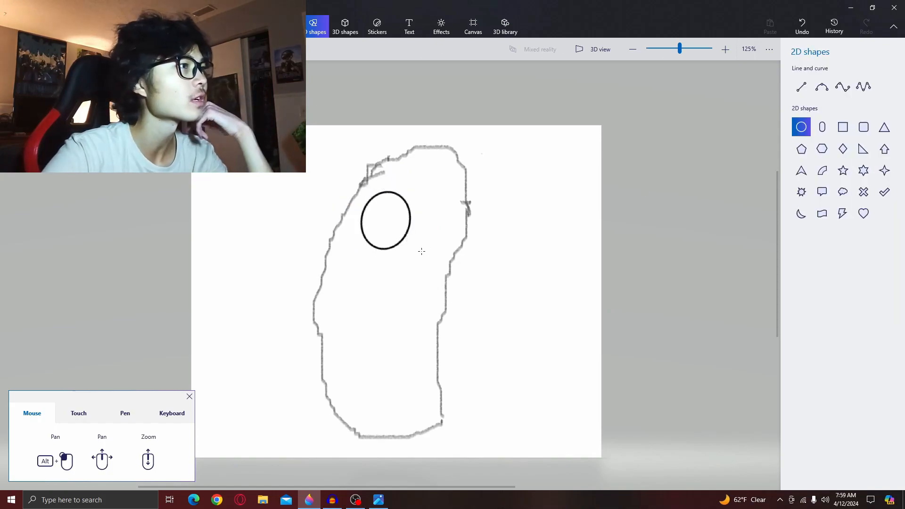
{"action": "left_click_drag", "start_coordinate": [420, 203], "coordinate": [470, 264]}
{"action": "left_click_drag", "start_coordinate": [443, 243], "coordinate": [428, 242]}
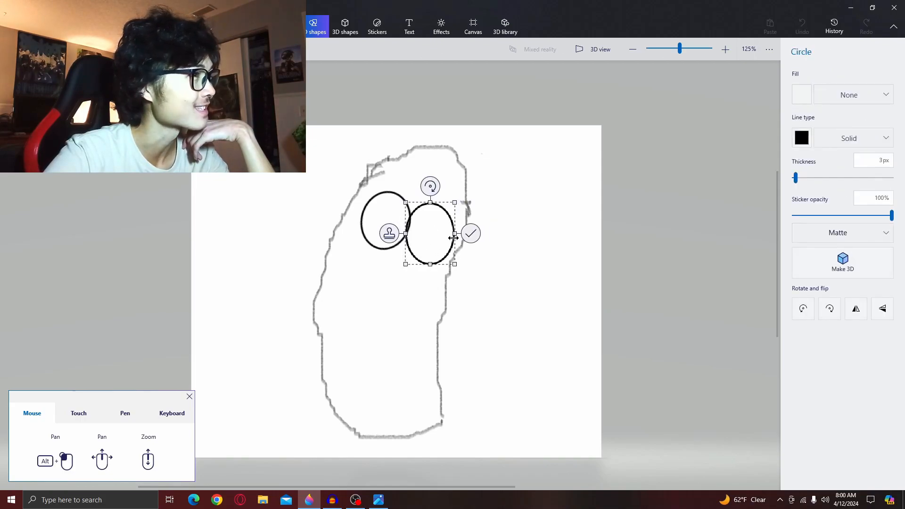
{"action": "left_click_drag", "start_coordinate": [425, 236], "coordinate": [432, 230]}
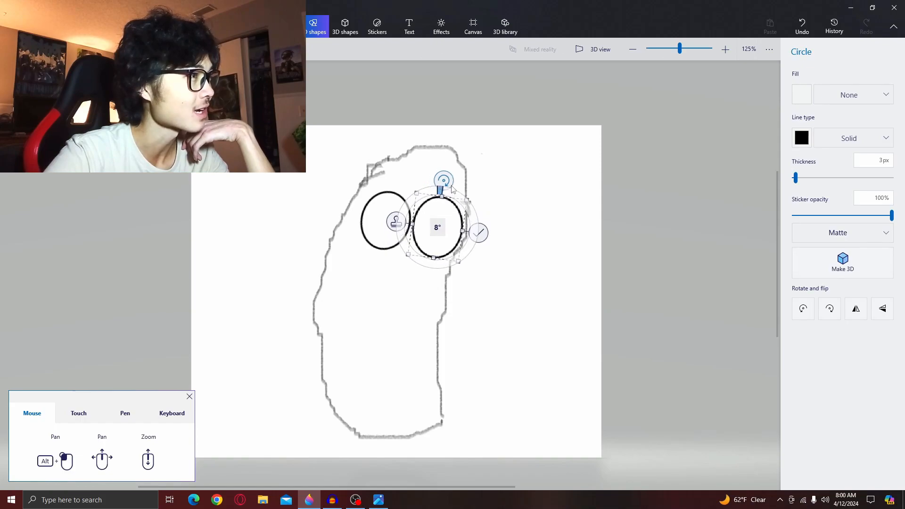
{"action": "left_click_drag", "start_coordinate": [449, 184], "coordinate": [453, 194]}
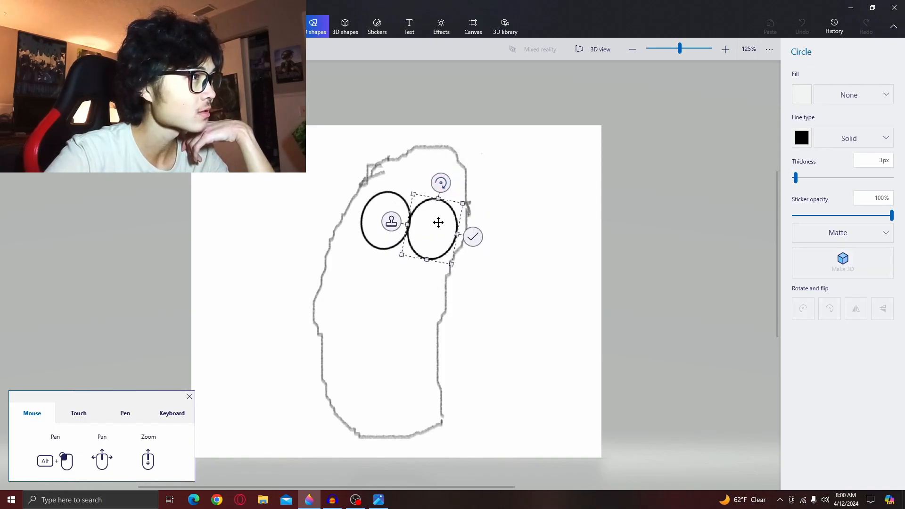
{"action": "mouse_move", "coordinate": [443, 226]}
{"action": "left_mouse_down"}
{"action": "mouse_move", "coordinate": [446, 206]}
{"action": "mouse_move", "coordinate": [443, 228]}
{"action": "left_mouse_up"}
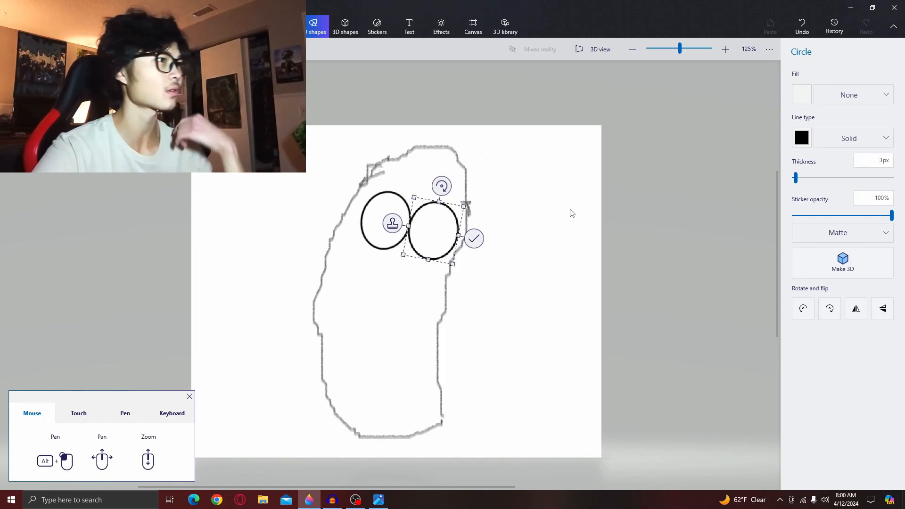
{"action": "left_click", "coordinate": [474, 235]}
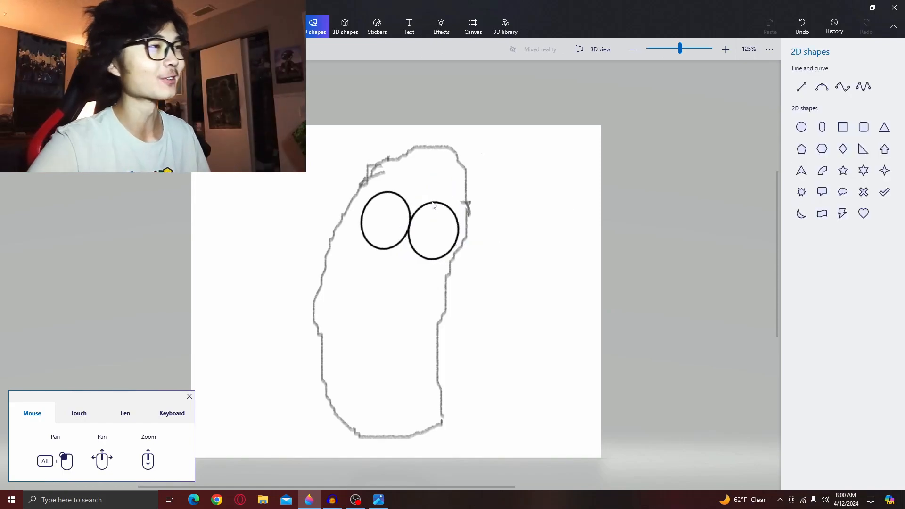
- With the Marker at 24 px thickness in black, dot a pupil into each eye
{"action": "left_click", "coordinate": [281, 27]}
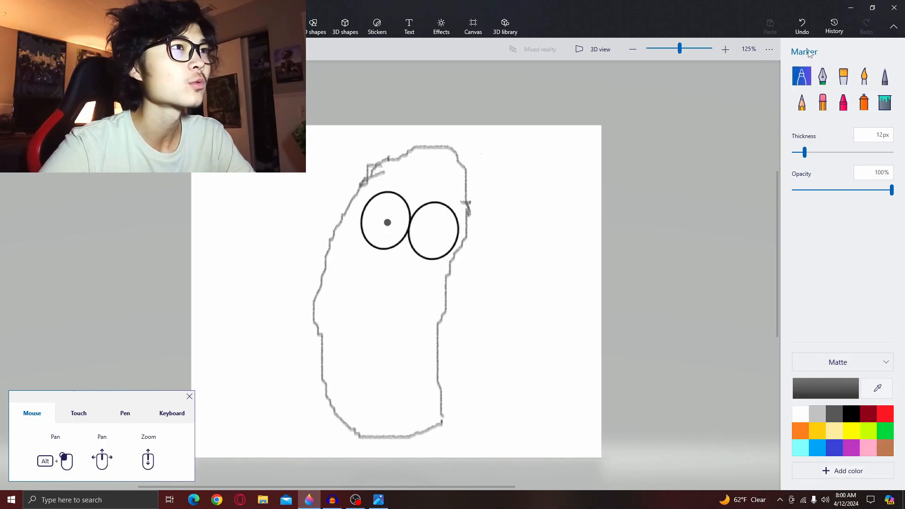
{"action": "left_click", "coordinate": [802, 26]}
{"action": "left_click_drag", "start_coordinate": [804, 152], "coordinate": [817, 152]}
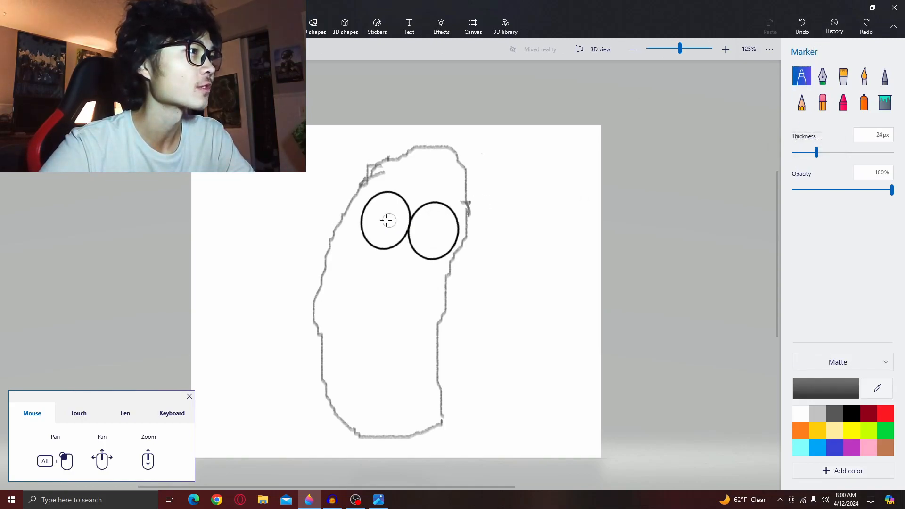
{"action": "left_click", "coordinate": [385, 220]}
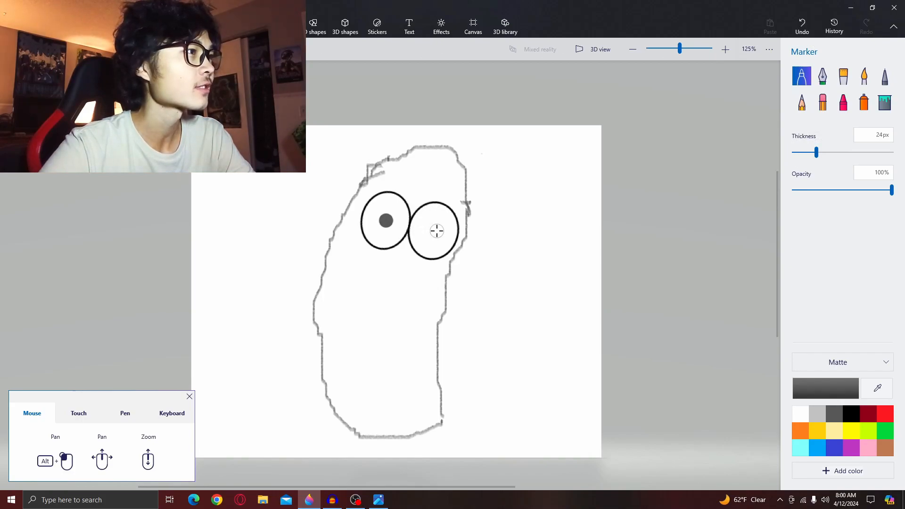
{"action": "left_click", "coordinate": [802, 27]}
{"action": "left_click", "coordinate": [851, 413]}
{"action": "left_click", "coordinate": [386, 221]}
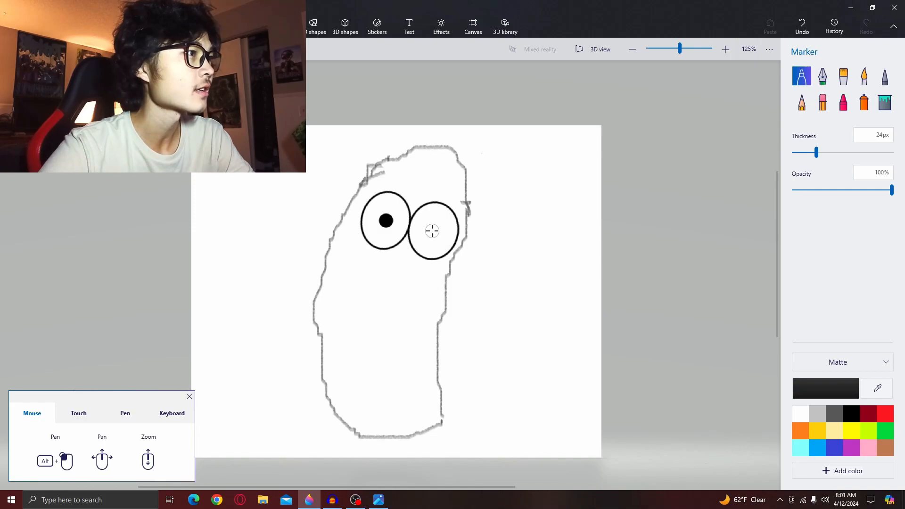
{"action": "left_click", "coordinate": [433, 231]}
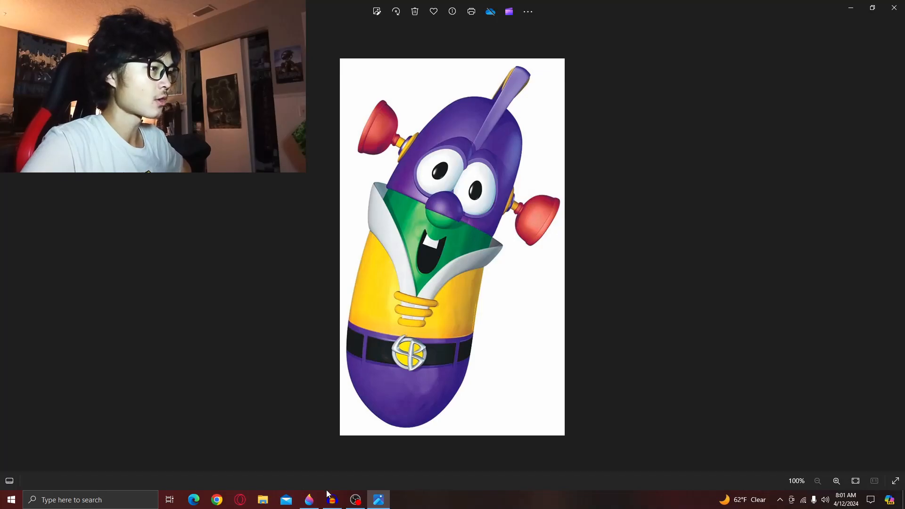
- Compare with the reference picture and draw a small circle below the eyes for the nose
{"action": "mouse_move", "coordinate": [313, 499]}
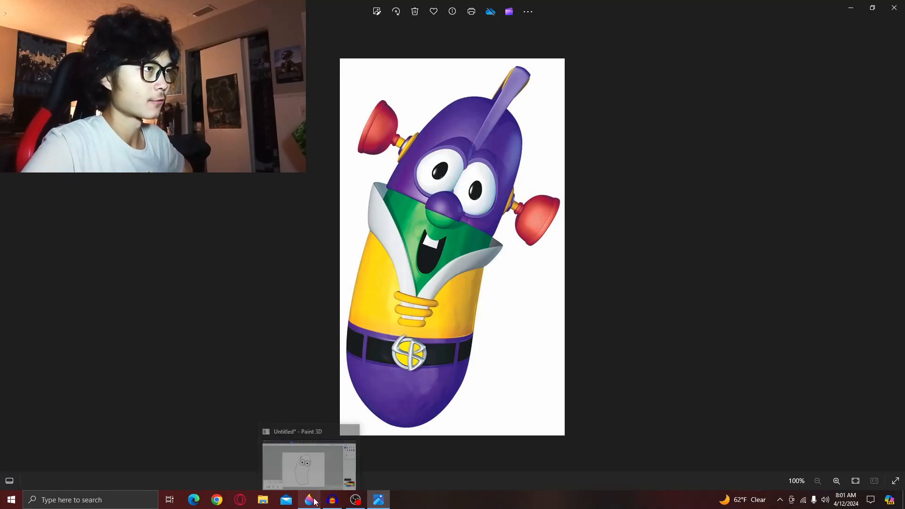
{"action": "left_click", "coordinate": [316, 496]}
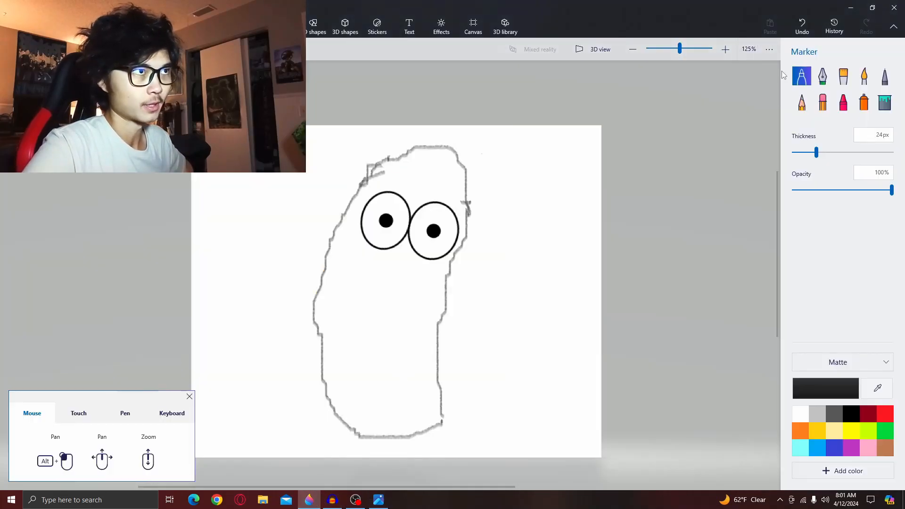
{"action": "left_click", "coordinate": [315, 26]}
{"action": "left_click", "coordinate": [801, 127]}
{"action": "left_click", "coordinate": [379, 499]}
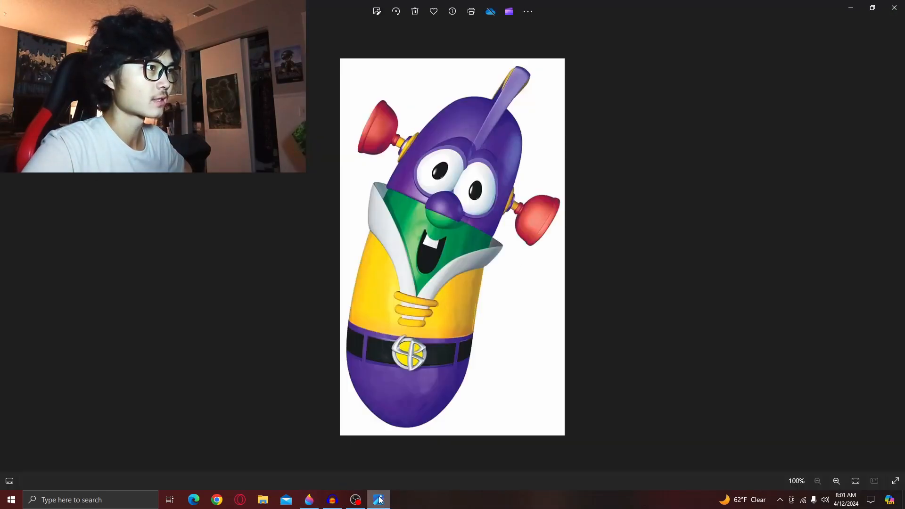
{"action": "left_click", "coordinate": [309, 500]}
{"action": "left_click_drag", "start_coordinate": [393, 239], "coordinate": [406, 262]}
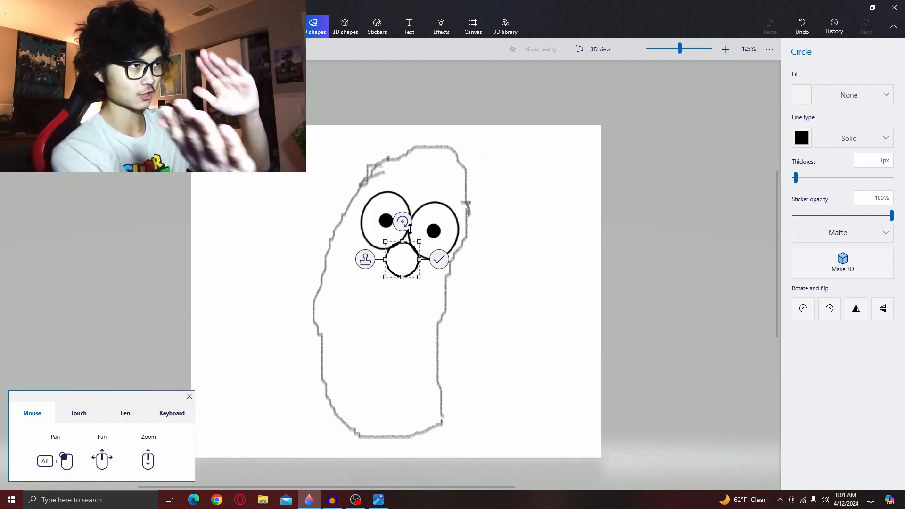
{"action": "left_click", "coordinate": [801, 94]}
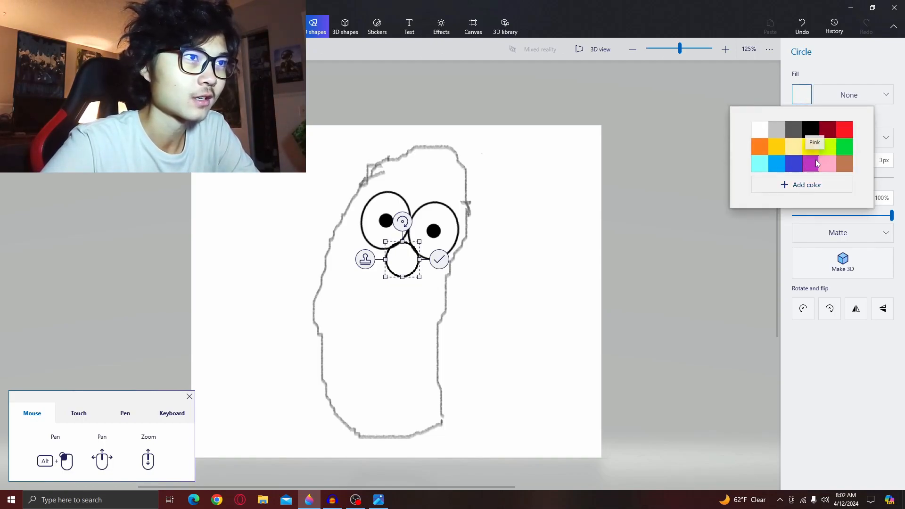
{"action": "left_click", "coordinate": [692, 207]}
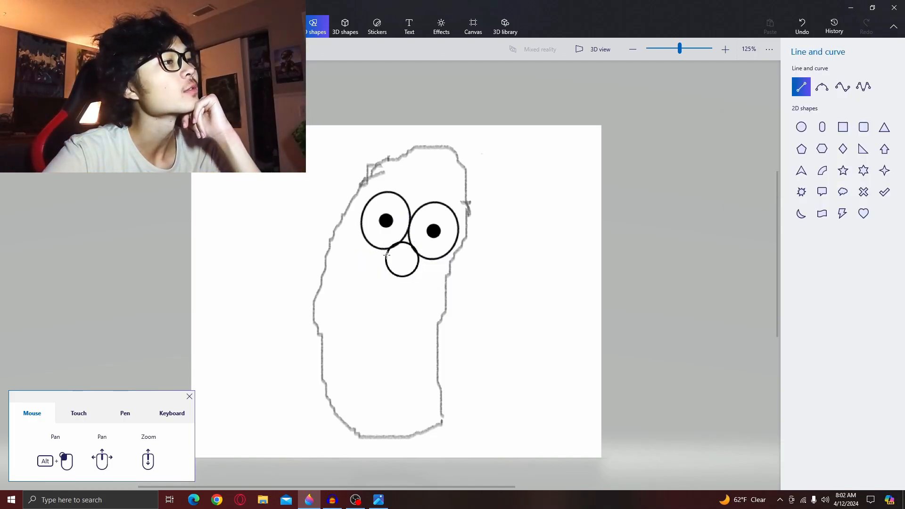
- Draw a straight line across the face through the nose from the left edge of the body and nudge it into place
{"action": "left_click_drag", "start_coordinate": [329, 242], "coordinate": [449, 275]}
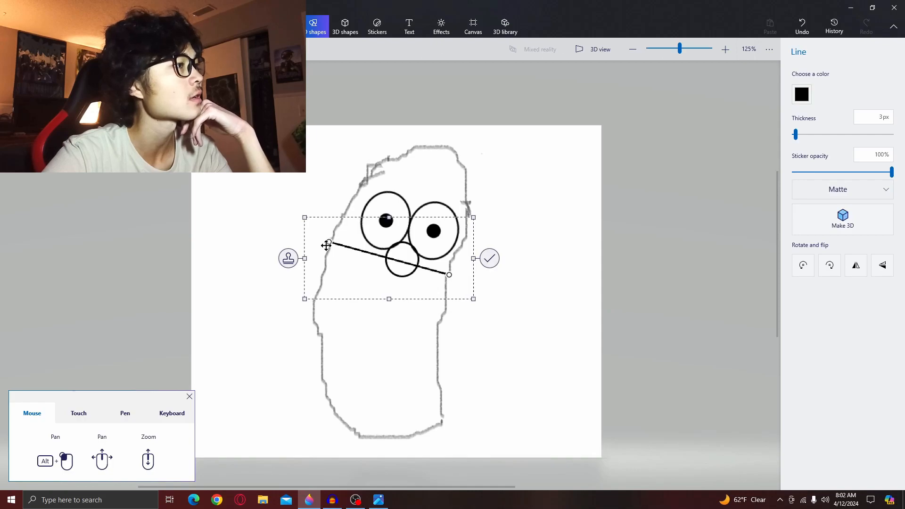
{"action": "left_click_drag", "start_coordinate": [332, 242], "coordinate": [325, 245]}
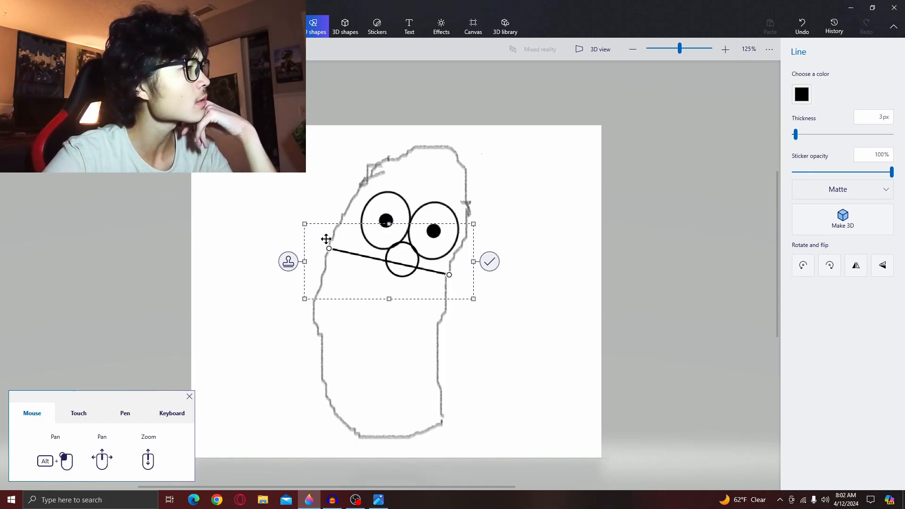
- Recolor the line with a custom dark purple, comparing against the reference picture, and confirm the color
{"action": "left_click", "coordinate": [801, 94]}
{"action": "left_click", "coordinate": [812, 173]}
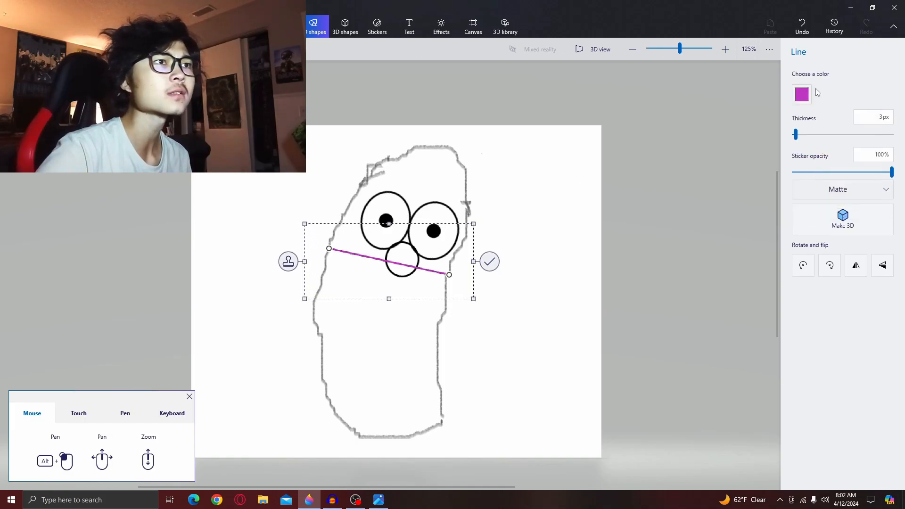
{"action": "left_click", "coordinate": [800, 94]}
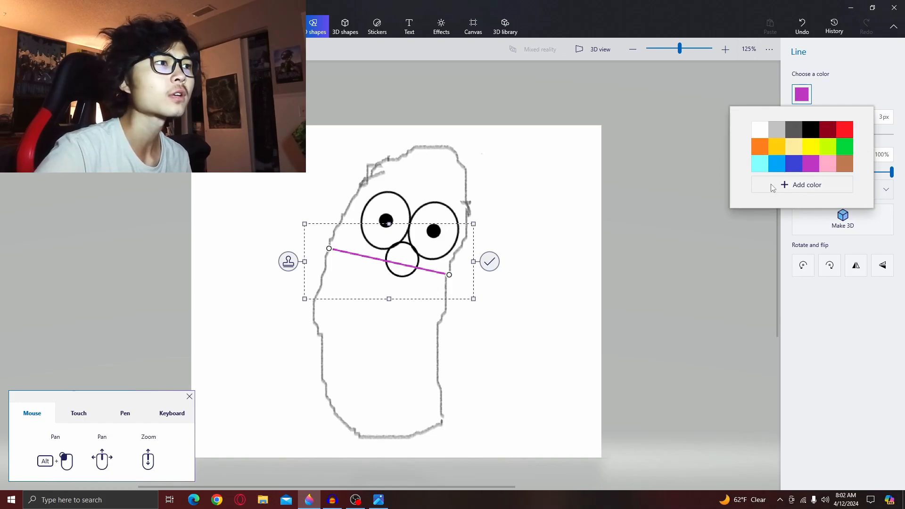
{"action": "left_click", "coordinate": [784, 186]}
{"action": "left_click_drag", "start_coordinate": [452, 203], "coordinate": [486, 208]}
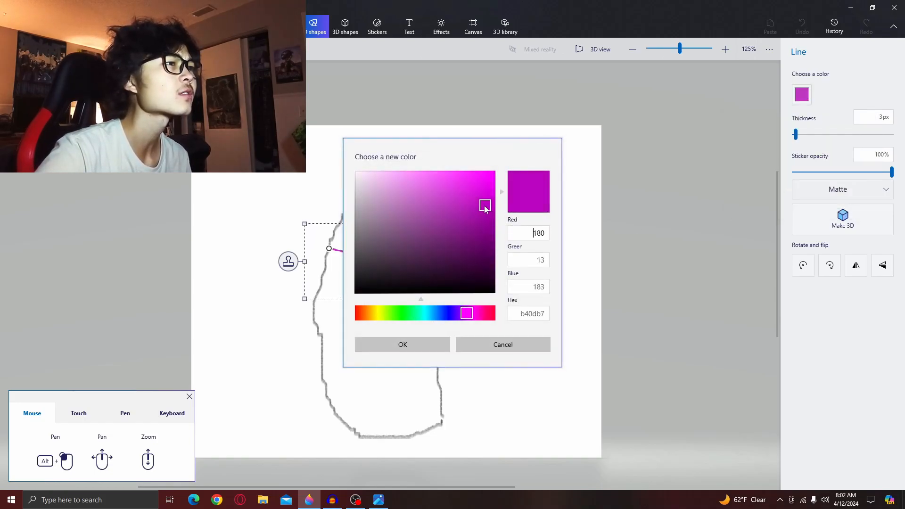
{"action": "left_click_drag", "start_coordinate": [486, 209], "coordinate": [503, 233]}
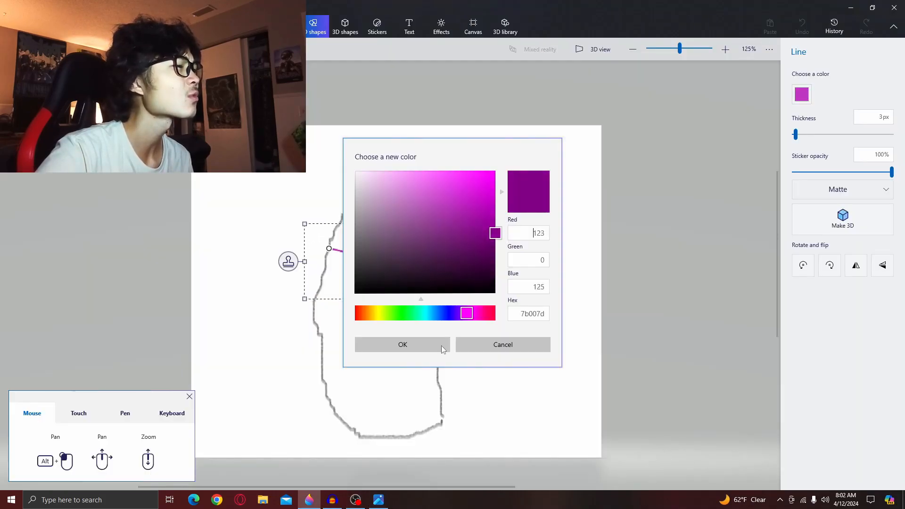
{"action": "left_click", "coordinate": [379, 499]}
{"action": "left_click", "coordinate": [310, 498]}
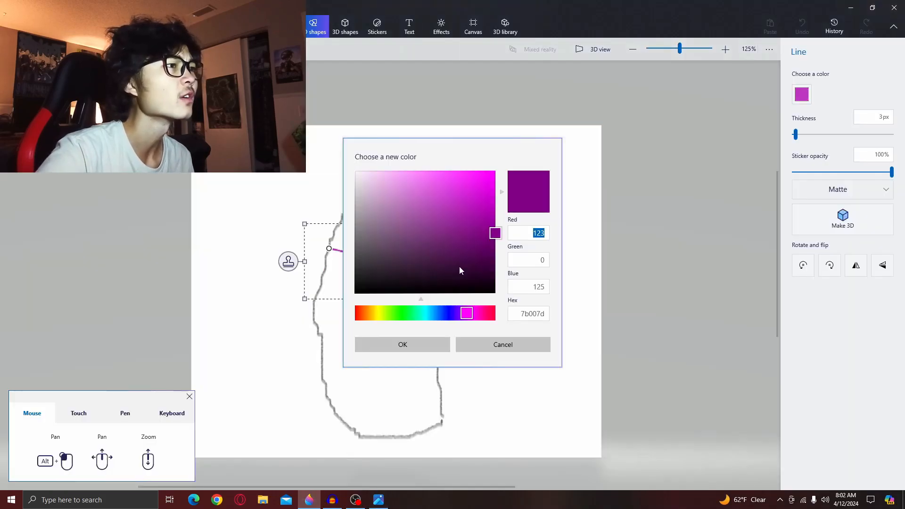
{"action": "left_click_drag", "start_coordinate": [501, 216], "coordinate": [500, 231]}
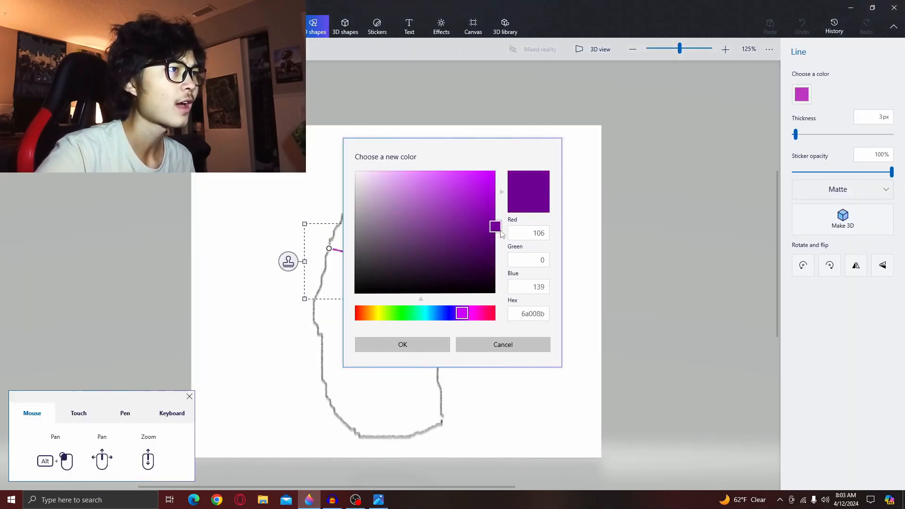
{"action": "left_click", "coordinate": [378, 500]}
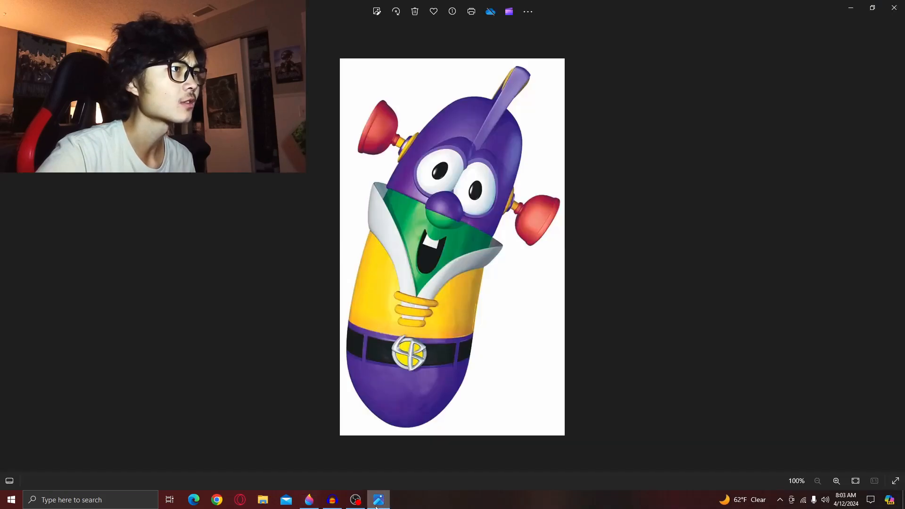
{"action": "left_click", "coordinate": [309, 498]}
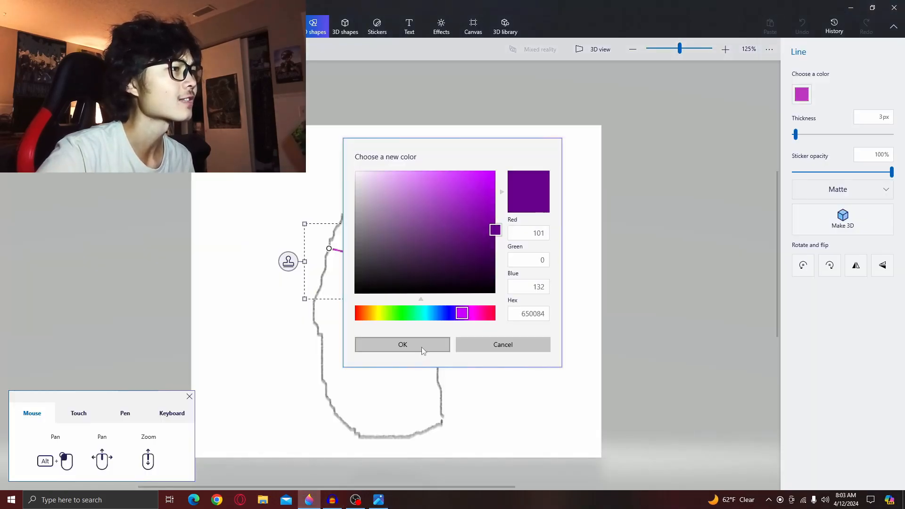
{"action": "left_click", "coordinate": [390, 343]}
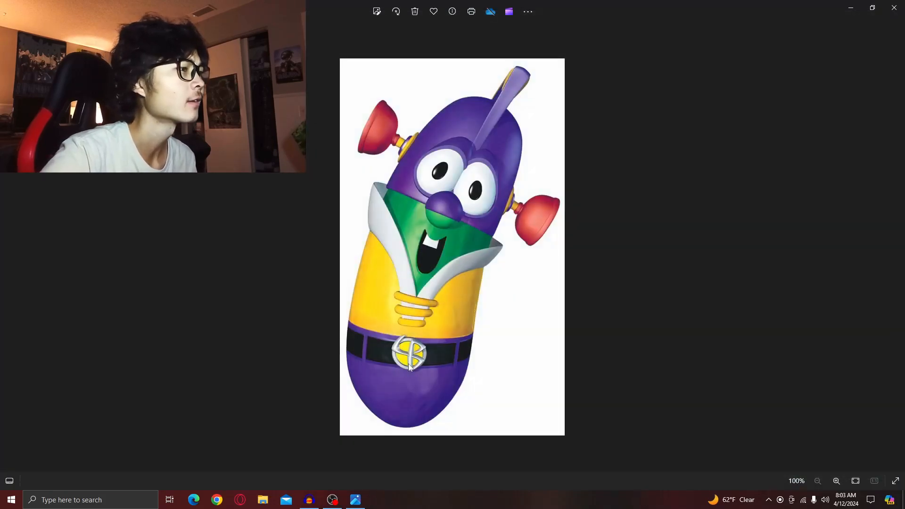
- Switch back to Paint 3D and maximize its window
{"action": "left_click", "coordinate": [109, 499]}
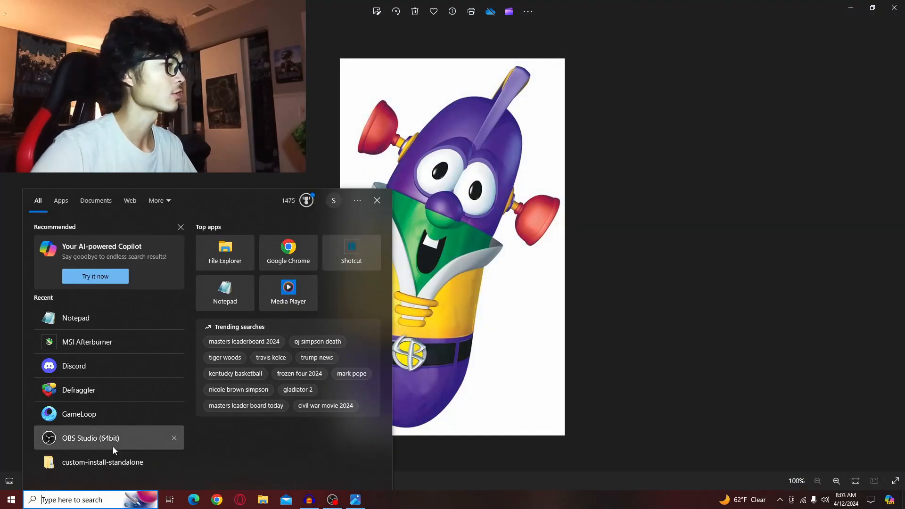
{"action": "type", "text": "p"}
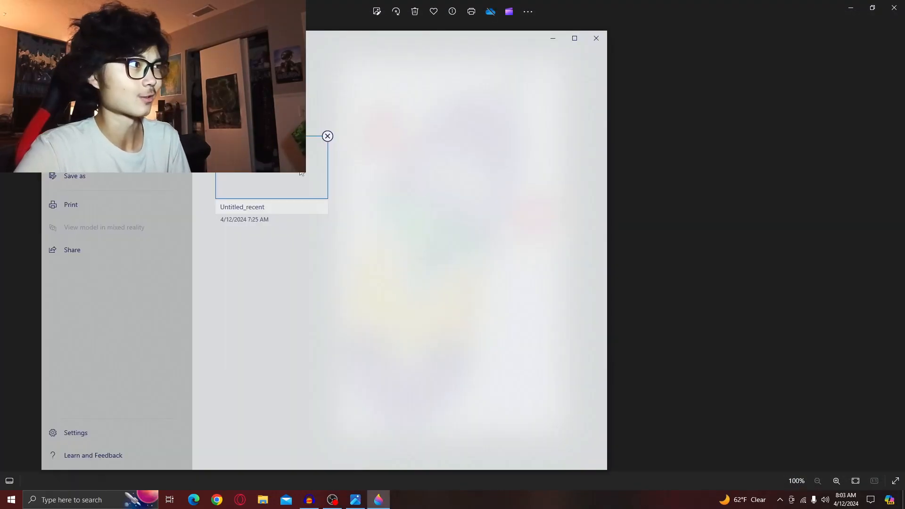
{"action": "left_click", "coordinate": [300, 173]}
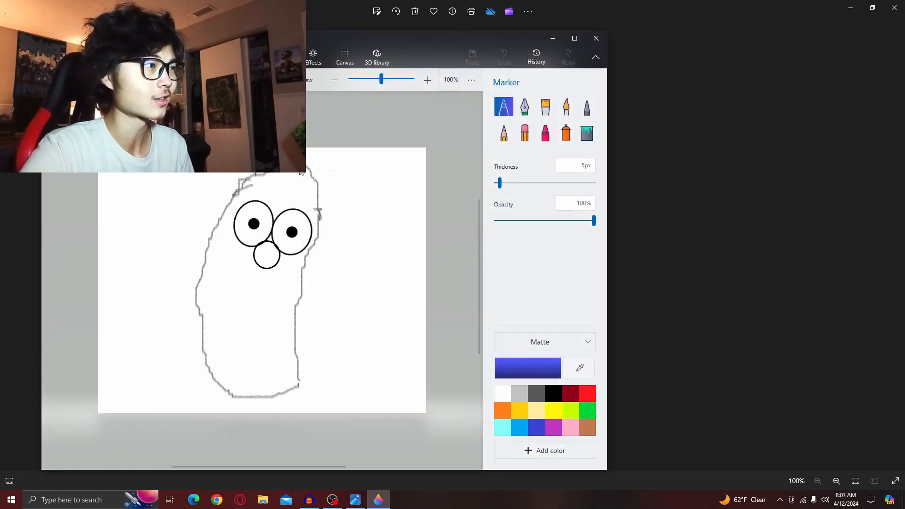
{"action": "left_click", "coordinate": [575, 37]}
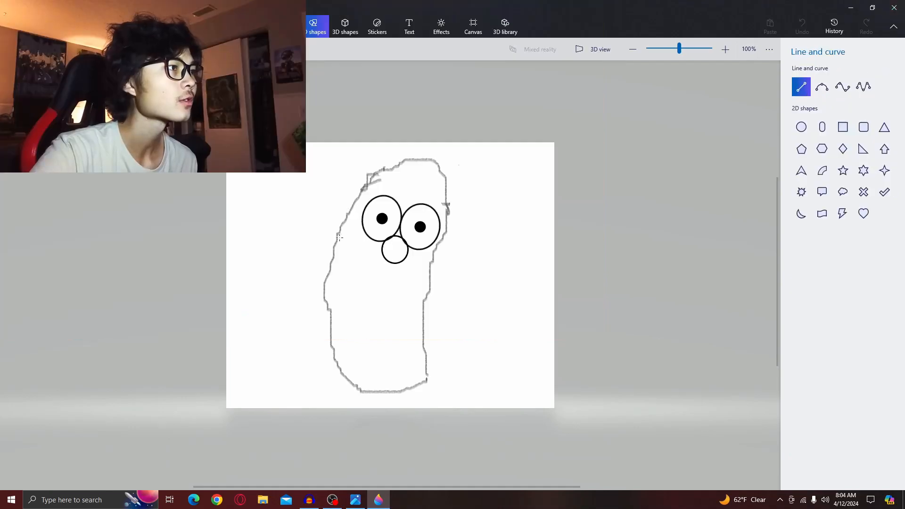
- Draw a black line across the face through the nose, set its thickness to 4 px, and commit it
{"action": "left_click_drag", "start_coordinate": [339, 238], "coordinate": [432, 261]}
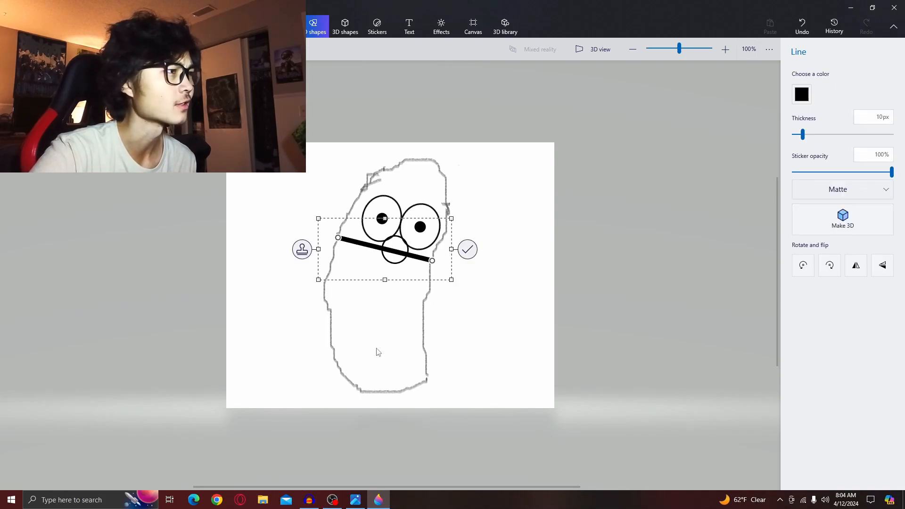
{"action": "left_click_drag", "start_coordinate": [803, 134], "coordinate": [797, 135]}
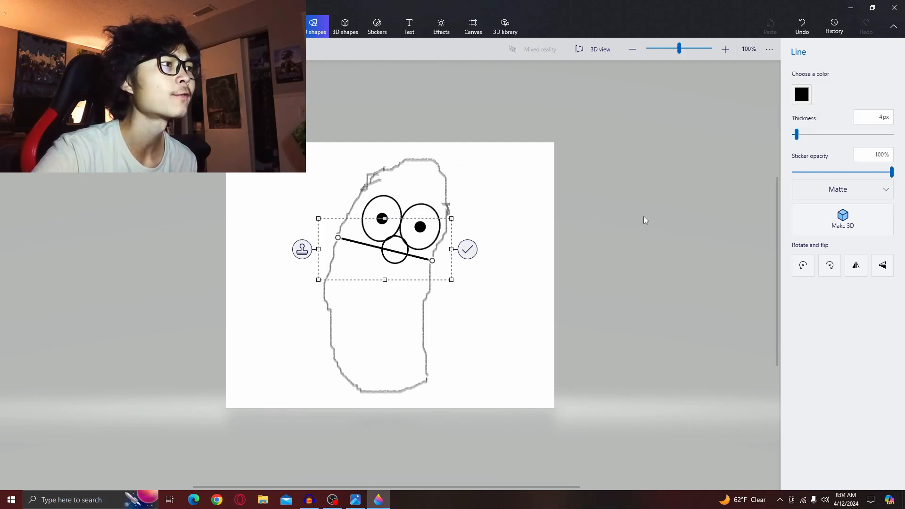
{"action": "left_click", "coordinate": [423, 312]}
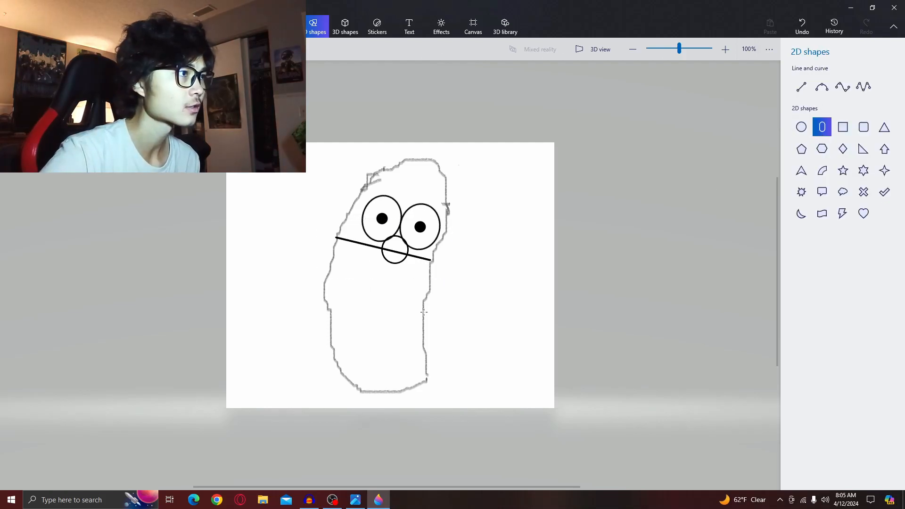
- Try sketching a tooth below the nose with a capsule shape and a Pencil stroke, undoing both attempts
{"action": "left_click_drag", "start_coordinate": [380, 271], "coordinate": [389, 297]}
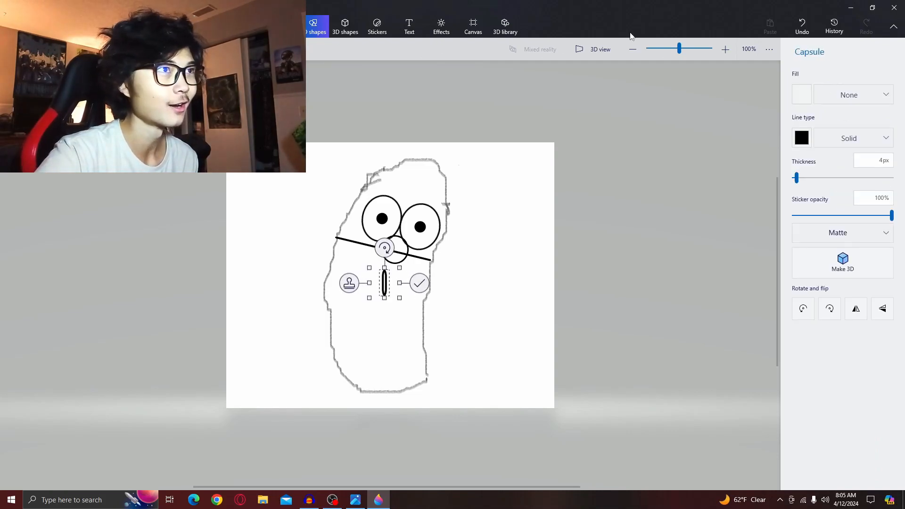
{"action": "left_click", "coordinate": [801, 26]}
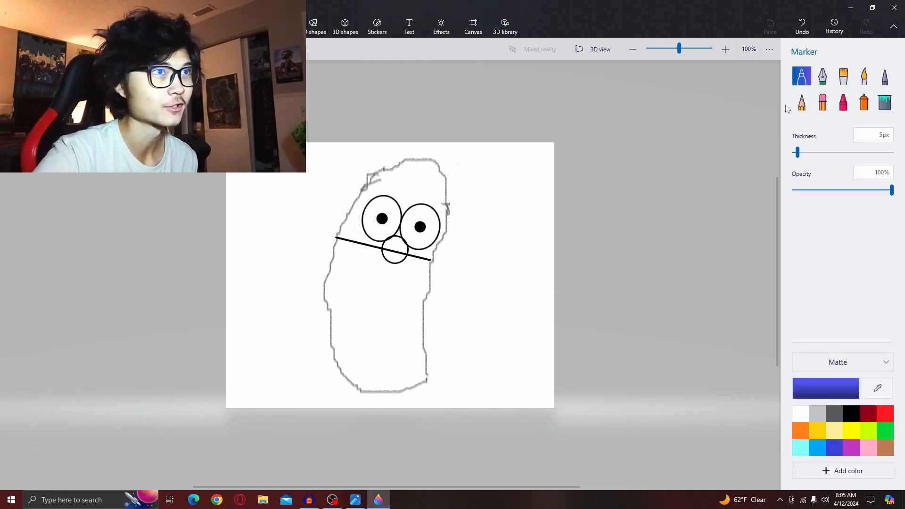
{"action": "left_click", "coordinate": [799, 107]}
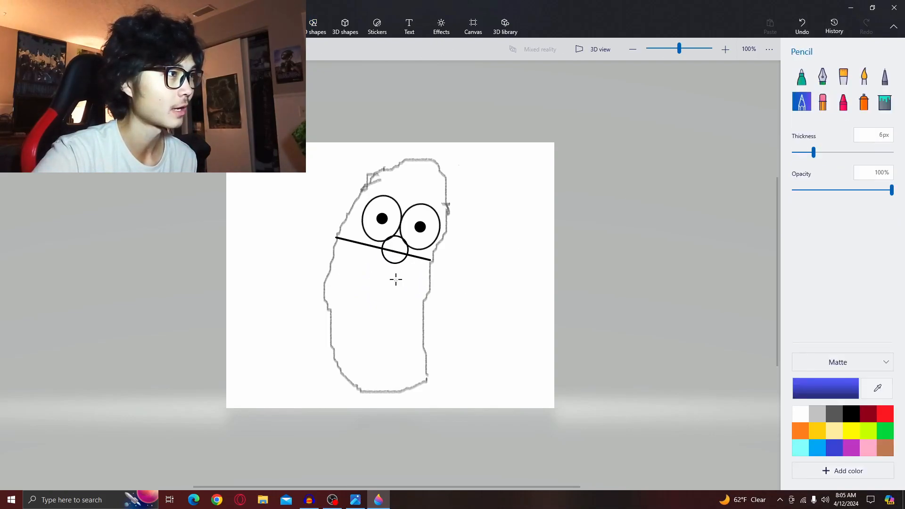
{"action": "left_click", "coordinate": [355, 501]}
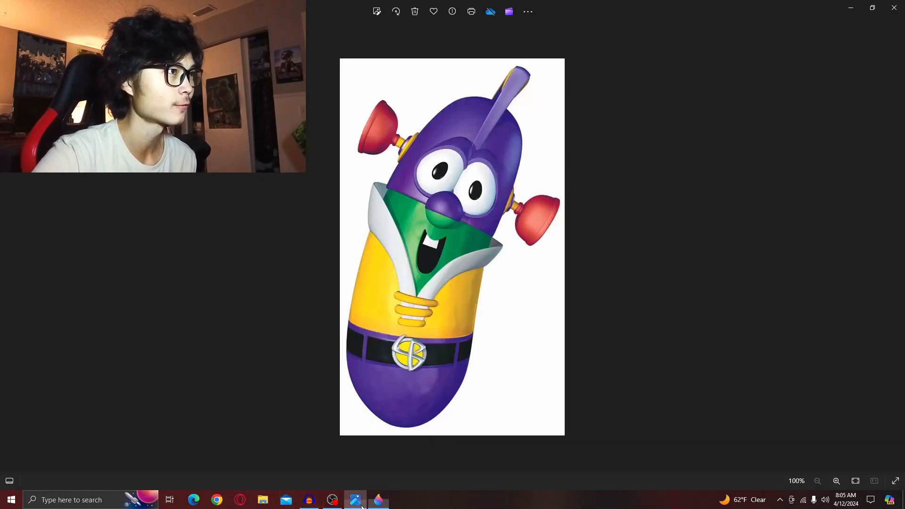
{"action": "left_click", "coordinate": [378, 501]}
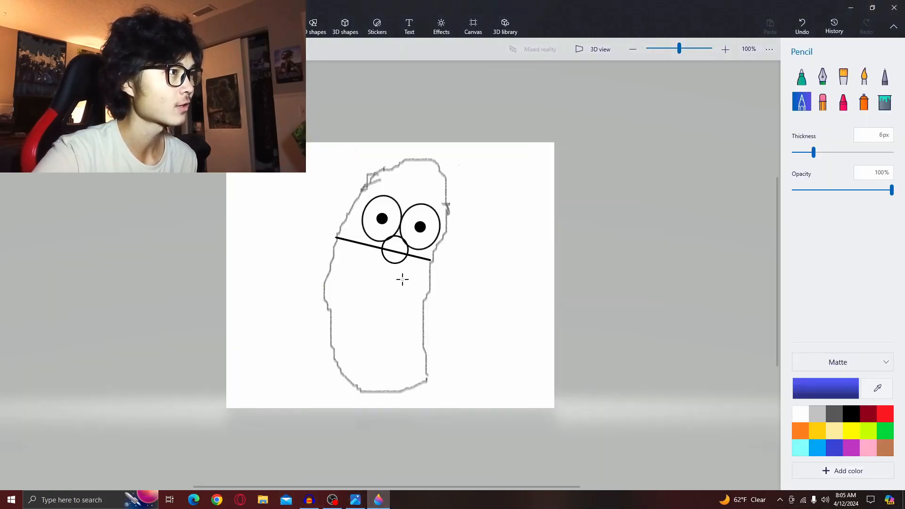
{"action": "mouse_move", "coordinate": [404, 274]}
{"action": "left_mouse_down"}
{"action": "mouse_move", "coordinate": [372, 269]}
{"action": "mouse_move", "coordinate": [384, 297]}
{"action": "mouse_move", "coordinate": [404, 272]}
{"action": "mouse_move", "coordinate": [378, 265]}
{"action": "mouse_move", "coordinate": [404, 274]}
{"action": "mouse_move", "coordinate": [392, 290]}
{"action": "mouse_move", "coordinate": [373, 267]}
{"action": "mouse_move", "coordinate": [388, 289]}
{"action": "mouse_move", "coordinate": [401, 280]}
{"action": "mouse_move", "coordinate": [392, 271]}
{"action": "left_mouse_up"}
{"action": "left_click", "coordinate": [802, 26]}
- With the Pencil in black, draw a tooth under the nose and two strokes from the line's ends meeting below it as the mouth
{"action": "left_click", "coordinate": [852, 414]}
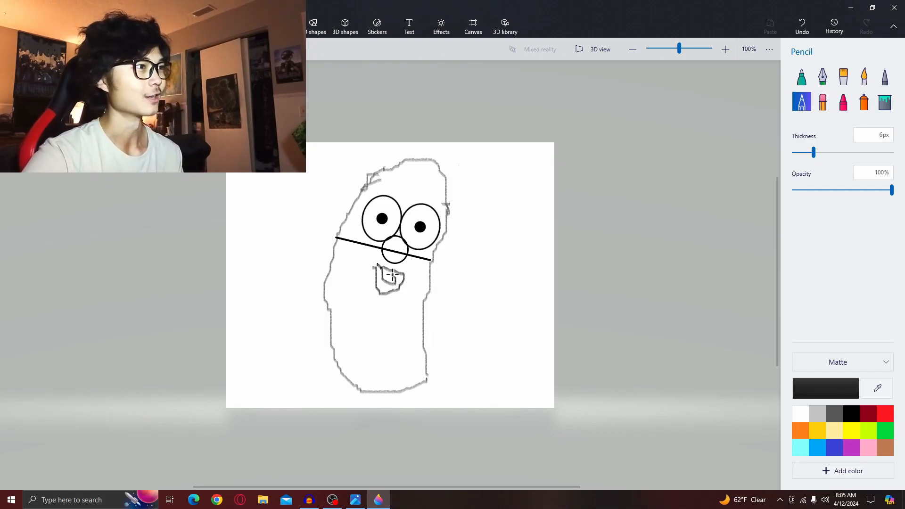
{"action": "left_click_drag", "start_coordinate": [395, 276], "coordinate": [396, 281]}
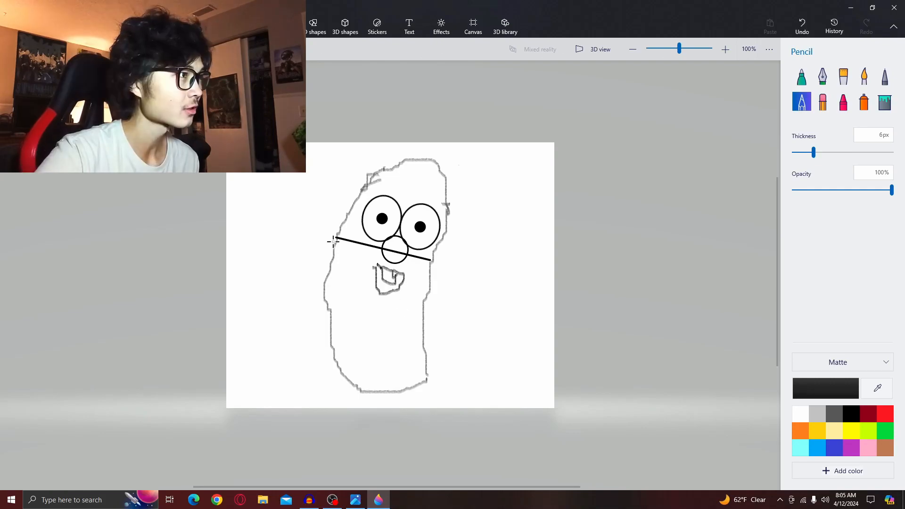
{"action": "mouse_move", "coordinate": [336, 240]}
{"action": "left_mouse_down"}
{"action": "mouse_move", "coordinate": [330, 250]}
{"action": "mouse_move", "coordinate": [384, 307]}
{"action": "left_mouse_up"}
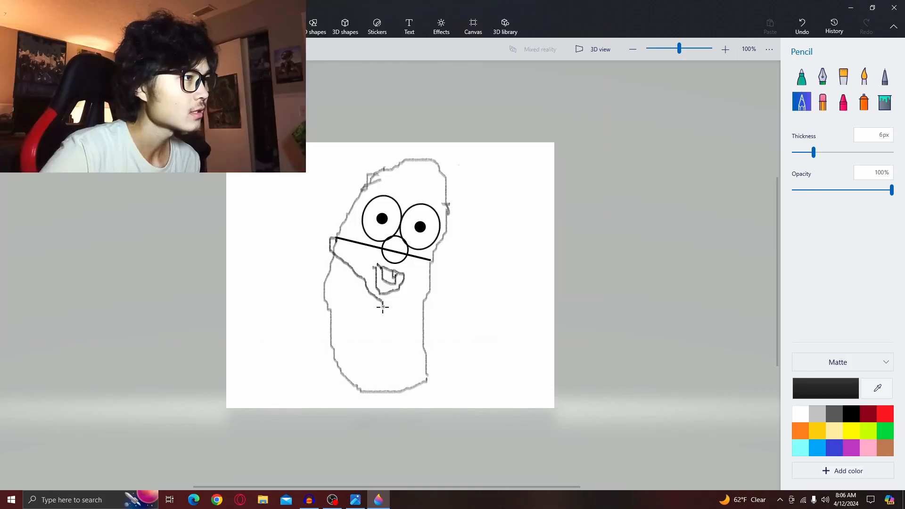
{"action": "mouse_move", "coordinate": [429, 264]}
{"action": "left_mouse_down"}
{"action": "mouse_move", "coordinate": [433, 278]}
{"action": "mouse_move", "coordinate": [386, 309]}
{"action": "left_mouse_up"}
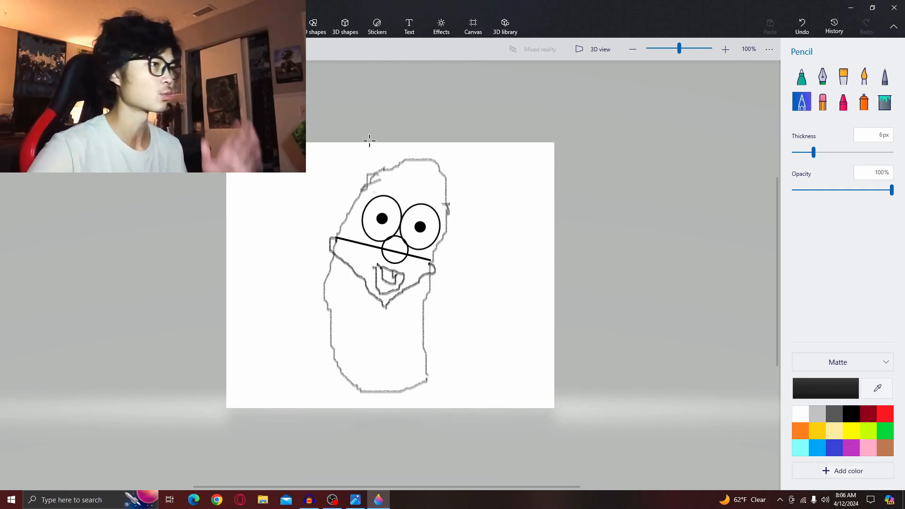
- Draw a flat ellipse below the mouth with the Circle shape and commit it
{"action": "left_click", "coordinate": [316, 36]}
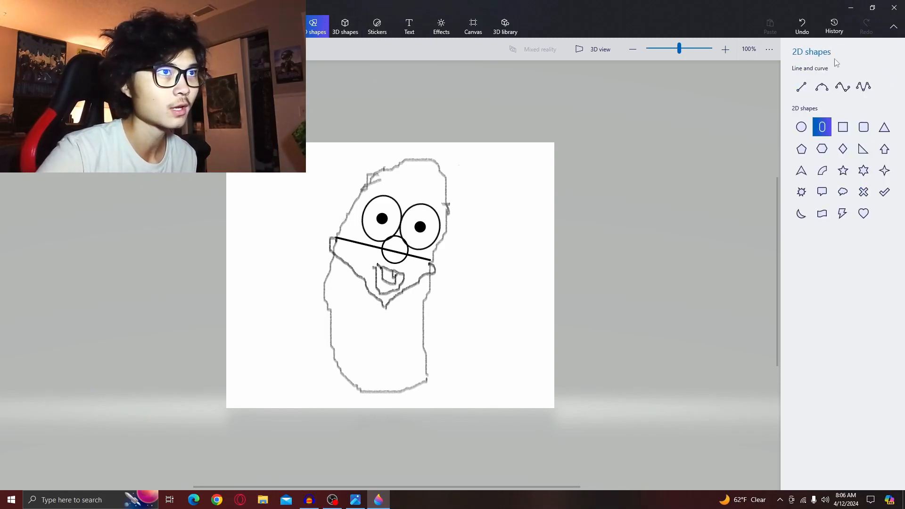
{"action": "left_click", "coordinate": [802, 127]}
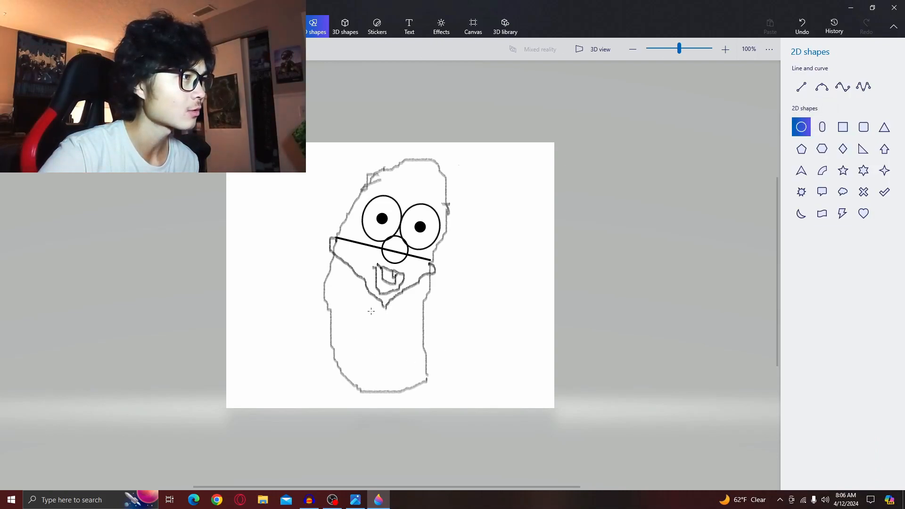
{"action": "left_click_drag", "start_coordinate": [388, 311], "coordinate": [417, 335]}
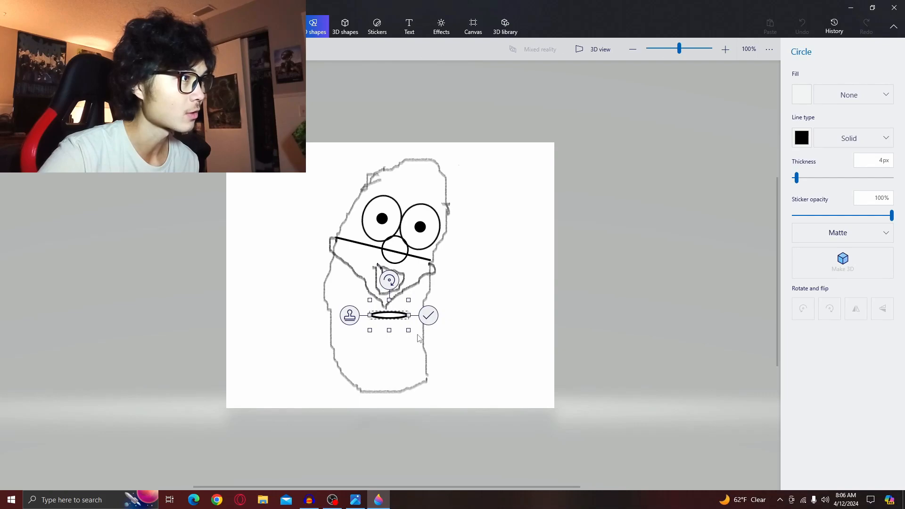
{"action": "left_click", "coordinate": [428, 315]}
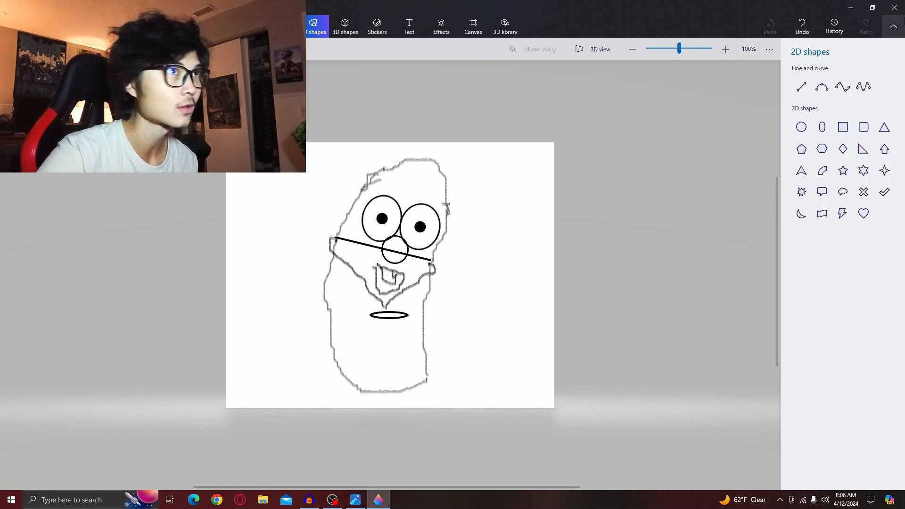
- Draw two more flat ellipses stacked just below the first one and commit them
{"action": "left_click", "coordinate": [801, 25]}
{"action": "left_click_drag", "start_coordinate": [373, 309], "coordinate": [395, 326]}
{"action": "left_click", "coordinate": [390, 312]}
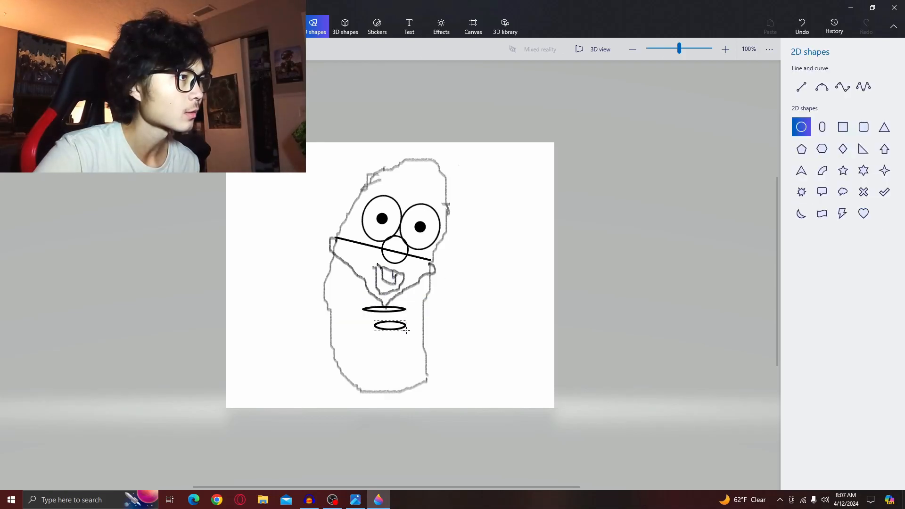
{"action": "mouse_move", "coordinate": [413, 328]}
{"action": "left_mouse_down"}
{"action": "mouse_move", "coordinate": [387, 317]}
{"action": "mouse_move", "coordinate": [402, 315]}
{"action": "left_mouse_up"}
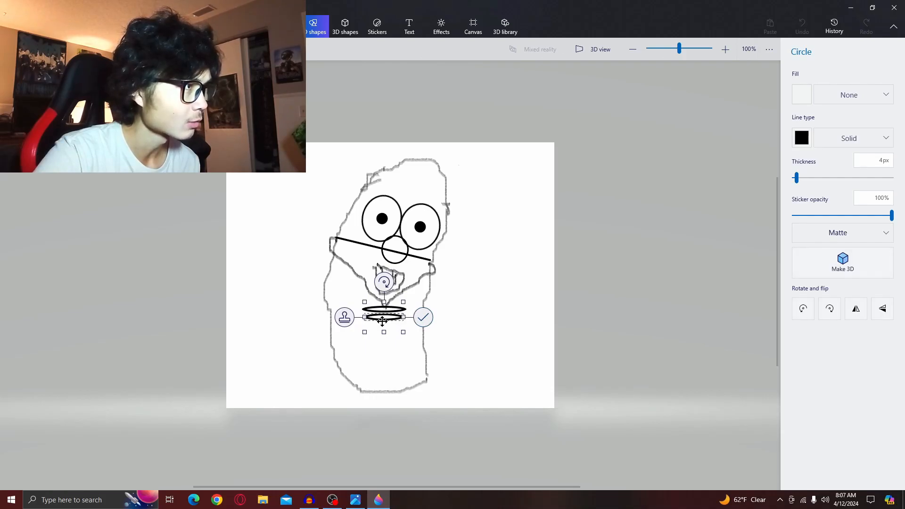
{"action": "left_click", "coordinate": [486, 358]}
{"action": "left_click_drag", "start_coordinate": [393, 325], "coordinate": [394, 327]}
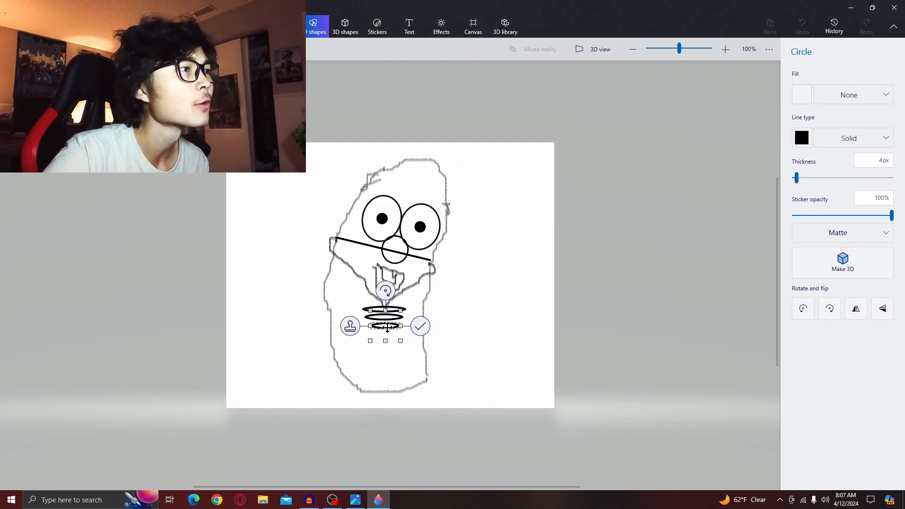
{"action": "left_click_drag", "start_coordinate": [388, 327], "coordinate": [388, 327]}
{"action": "left_click", "coordinate": [419, 324]}
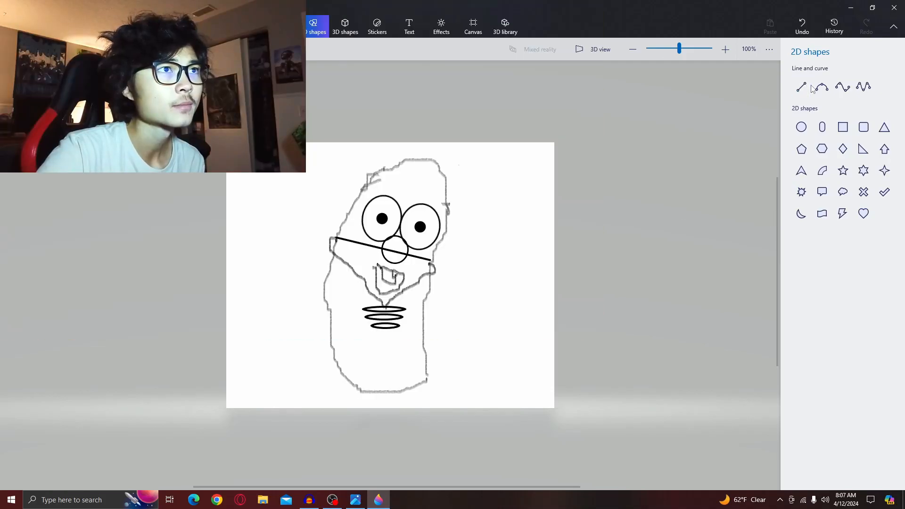
{"action": "left_click", "coordinate": [822, 87]}
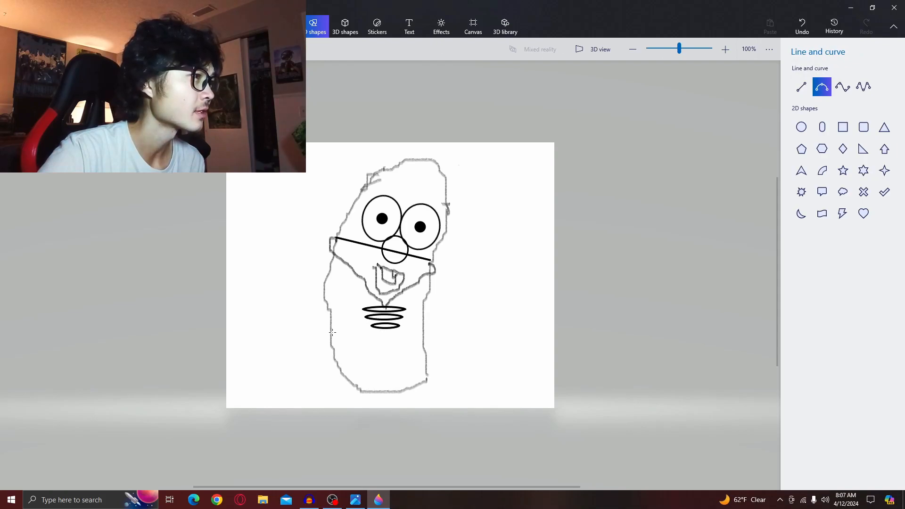
{"action": "left_click_drag", "start_coordinate": [356, 335], "coordinate": [331, 319]}
{"action": "left_click", "coordinate": [806, 21]}
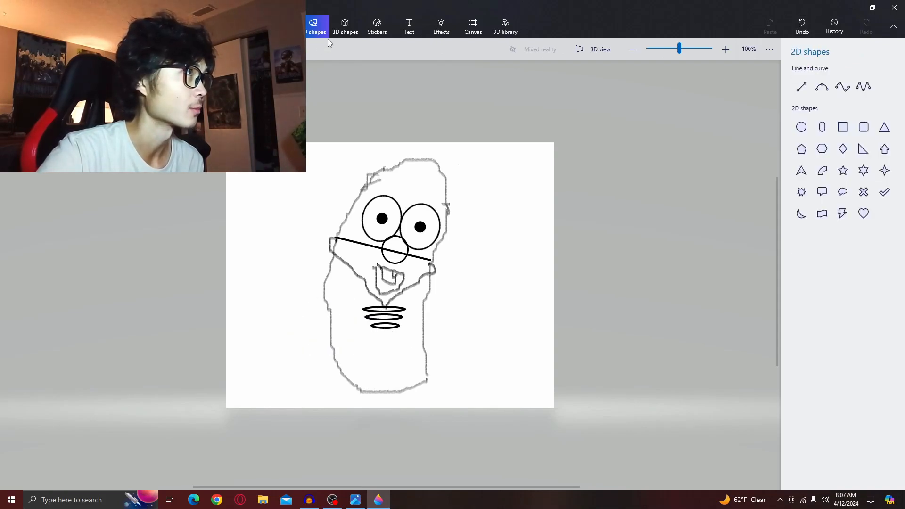
- With the Pencil, draw the jacket's lower edge across the body below the chest ellipses, checking the reference picture
{"action": "left_click", "coordinate": [281, 26]}
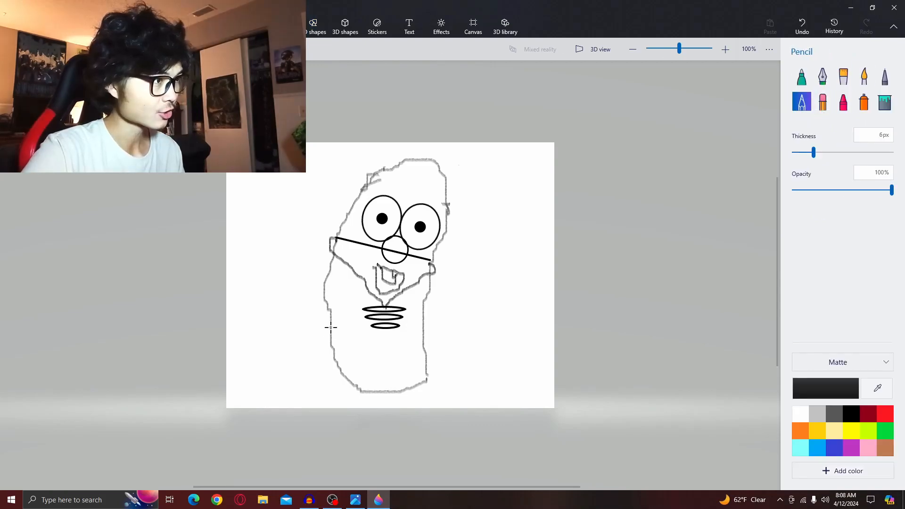
{"action": "left_click_drag", "start_coordinate": [329, 334], "coordinate": [427, 346]}
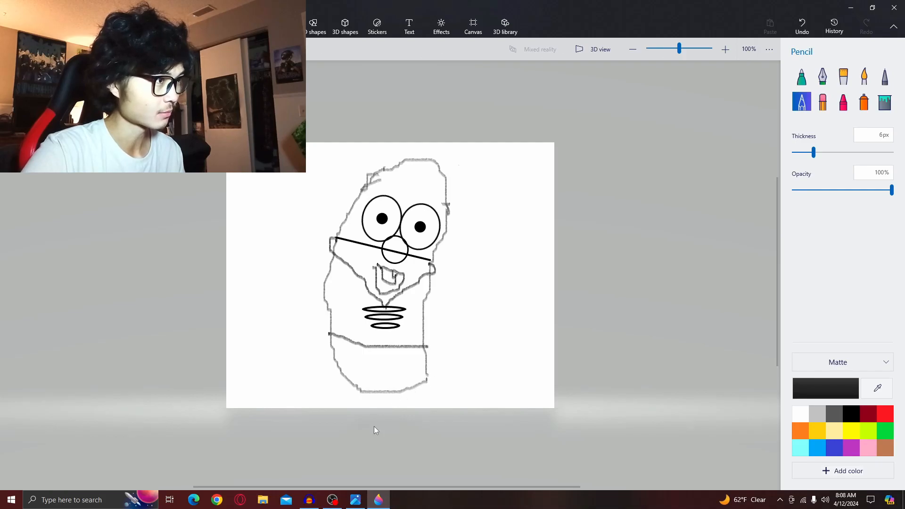
{"action": "left_click", "coordinate": [357, 498]}
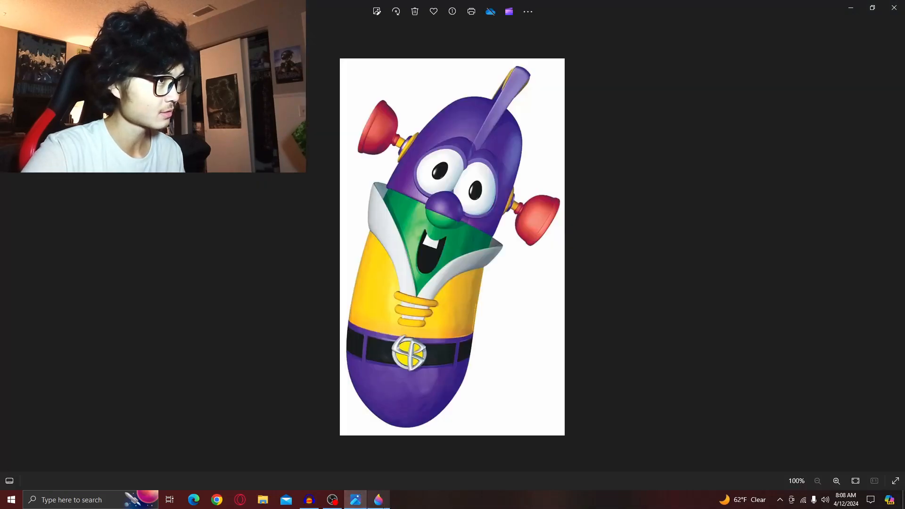
{"action": "left_click", "coordinate": [378, 499]}
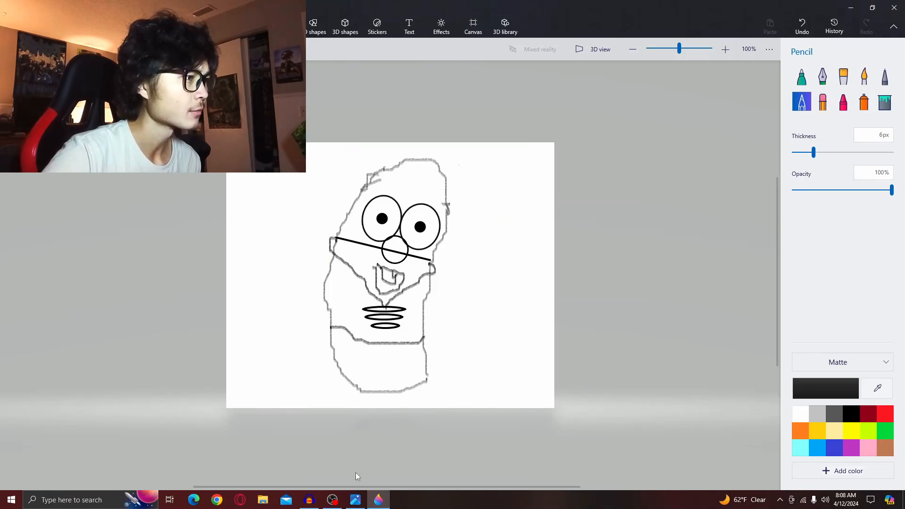
- Check the reference again and draw a small circle below the jacket edge as the belt buckle, committing it
{"action": "left_click", "coordinate": [355, 501]}
{"action": "left_click", "coordinate": [380, 499]}
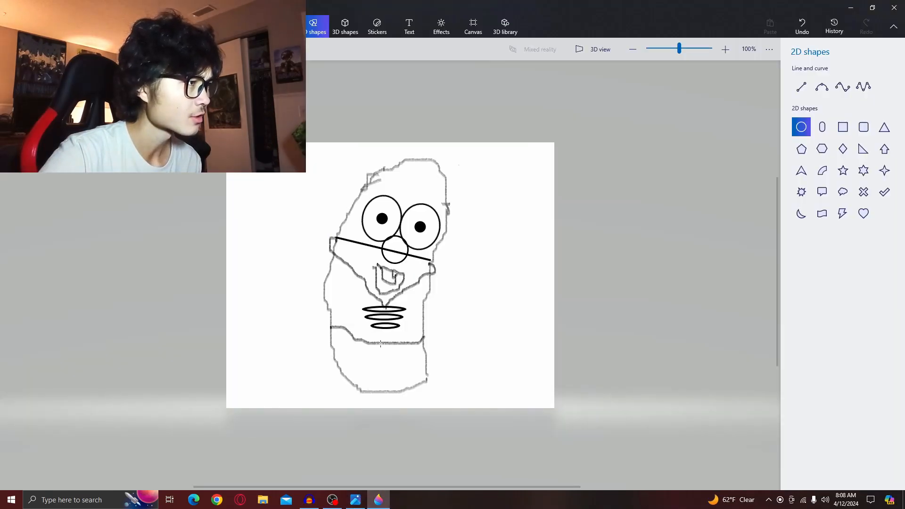
{"action": "mouse_move", "coordinate": [381, 343]}
{"action": "left_mouse_down"}
{"action": "mouse_move", "coordinate": [410, 373]}
{"action": "mouse_move", "coordinate": [392, 351]}
{"action": "left_mouse_up"}
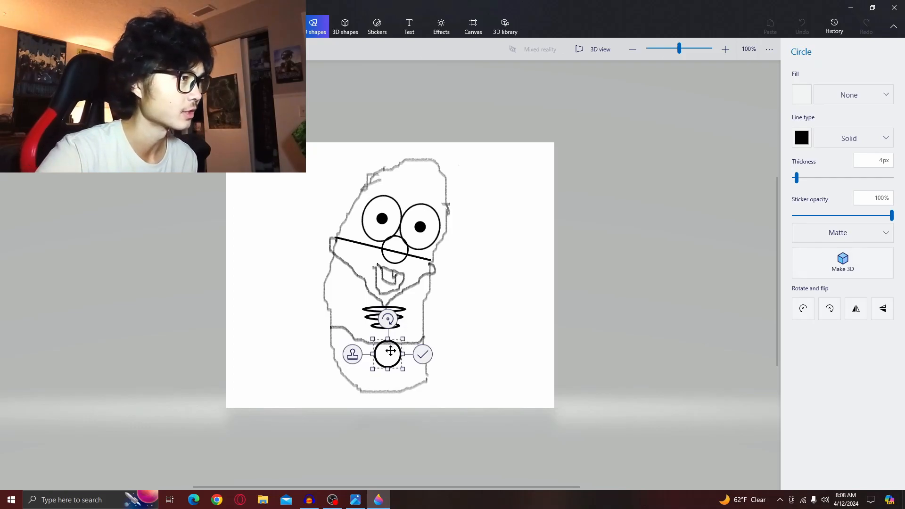
{"action": "left_click", "coordinate": [422, 354]}
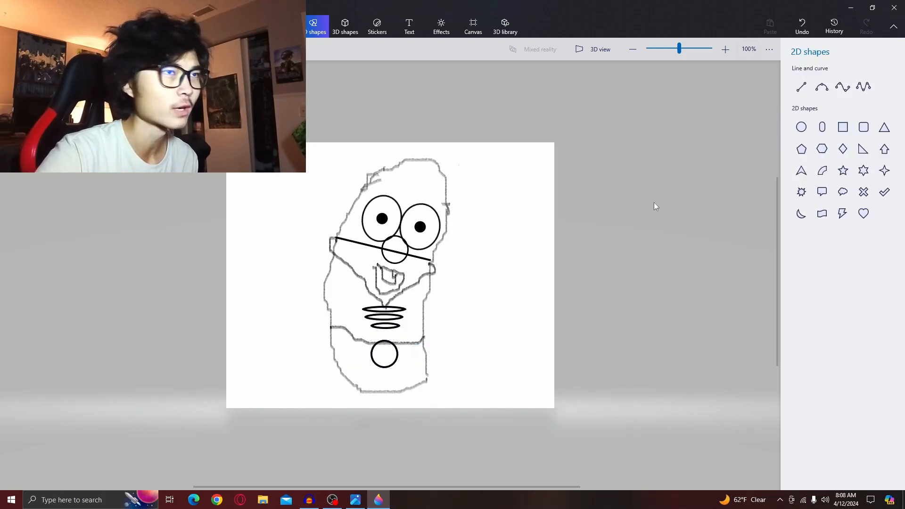
- With the Square shape, draw a belt rectangle left of the buckle and tilt it slightly
{"action": "left_click", "coordinate": [842, 127]}
{"action": "left_click_drag", "start_coordinate": [343, 345], "coordinate": [370, 359]}
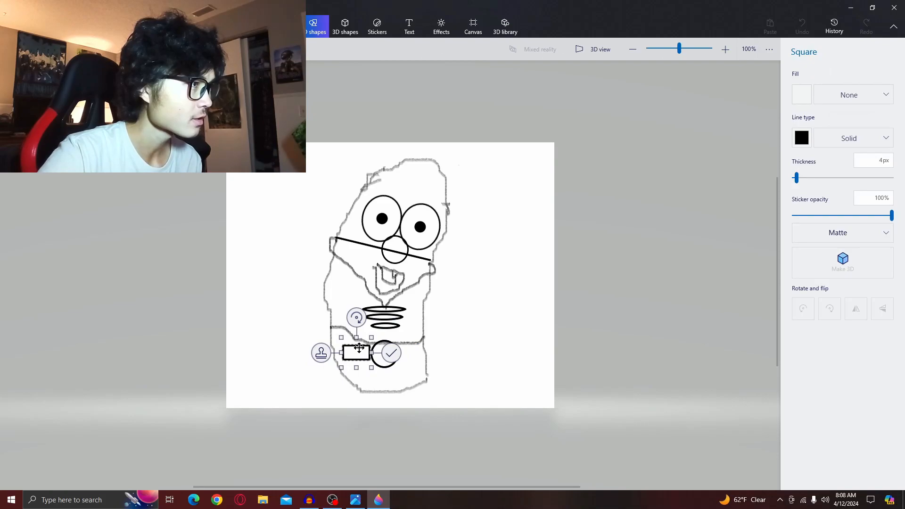
{"action": "left_click_drag", "start_coordinate": [356, 318], "coordinate": [358, 353]}
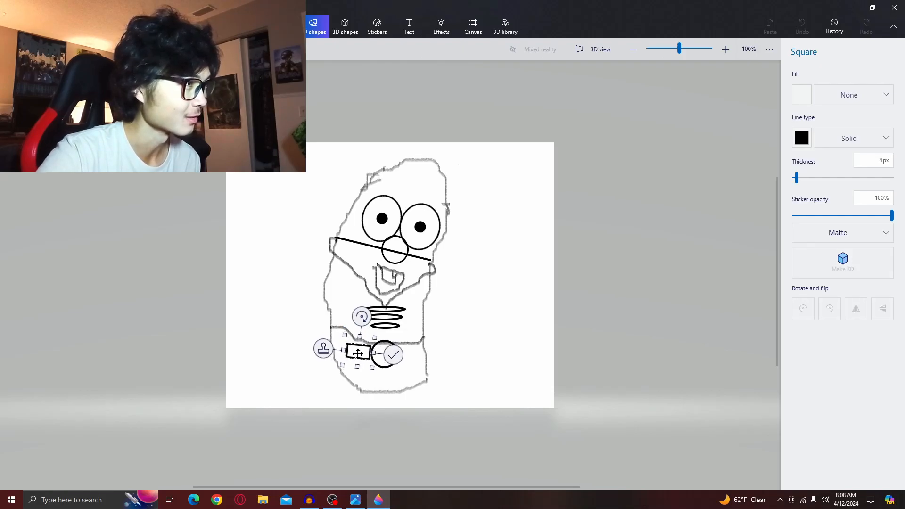
- Add a small square at the belt's left end, move and tilt it, and commit it
{"action": "left_click", "coordinate": [333, 350]}
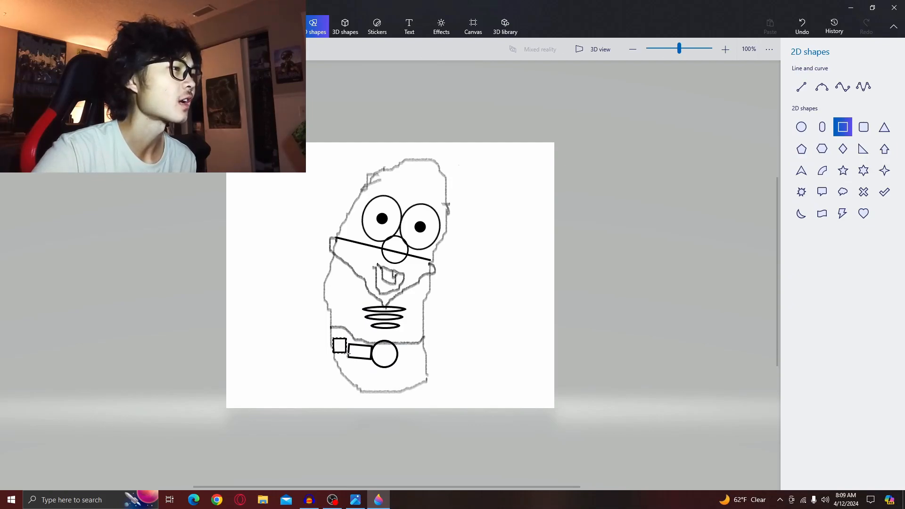
{"action": "left_click_drag", "start_coordinate": [346, 352], "coordinate": [334, 351]}
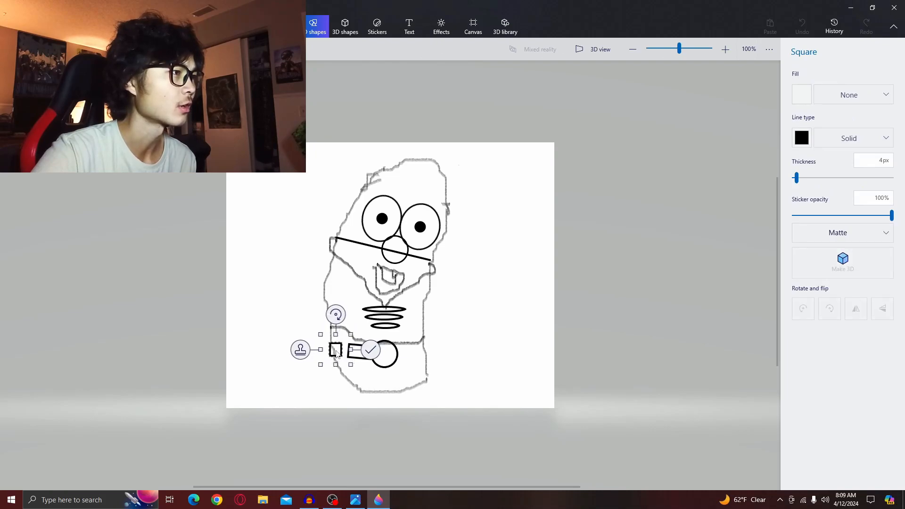
{"action": "left_click_drag", "start_coordinate": [336, 314], "coordinate": [351, 319]}
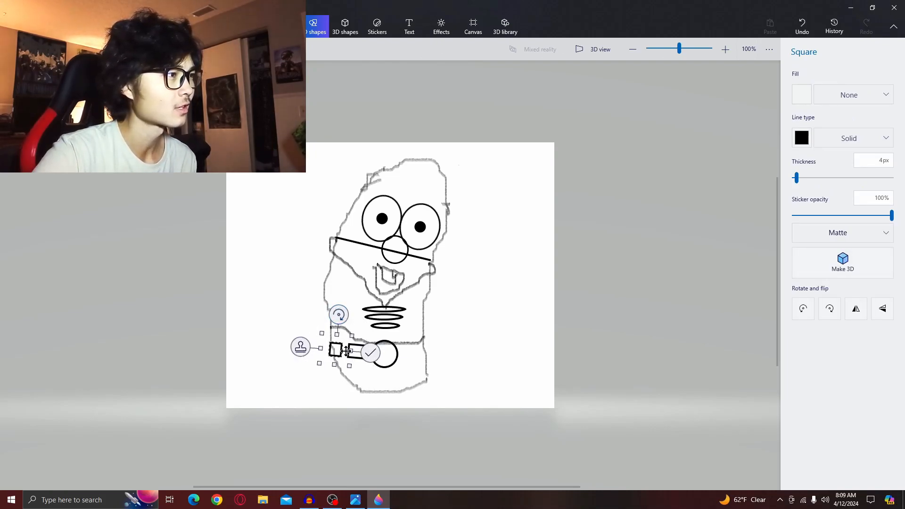
{"action": "left_click", "coordinate": [372, 353]}
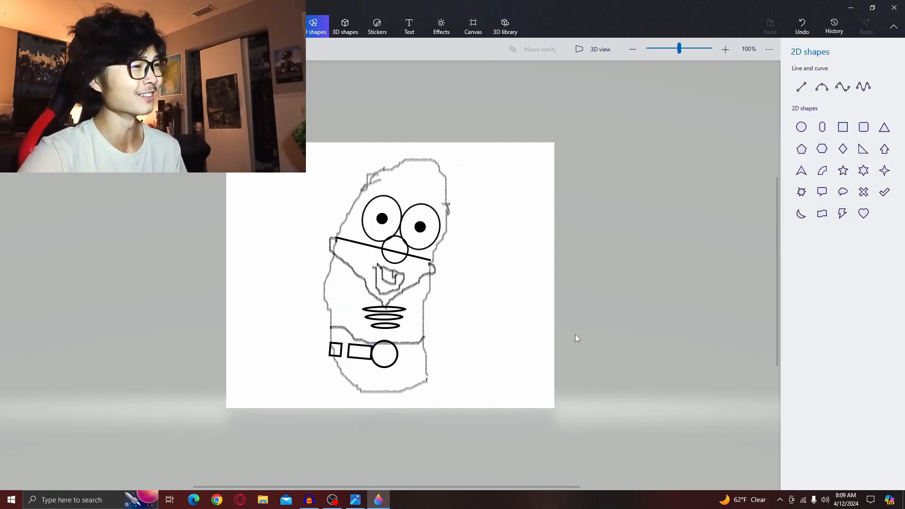
- Draw a belt rectangle right of the buckle with the Square shape, adjust its size, position and tilt, and commit it
{"action": "left_click", "coordinate": [843, 126]}
{"action": "left_click_drag", "start_coordinate": [397, 350], "coordinate": [420, 363]}
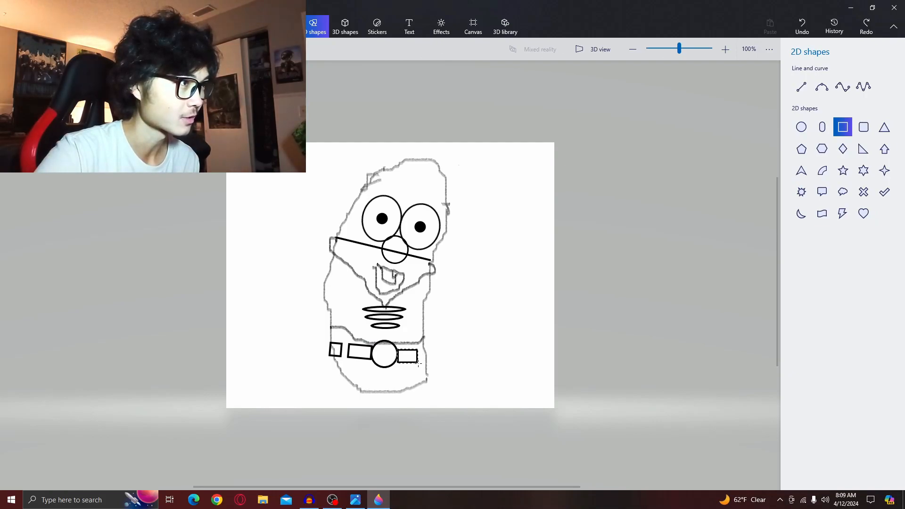
{"action": "left_click_drag", "start_coordinate": [418, 362], "coordinate": [410, 347]}
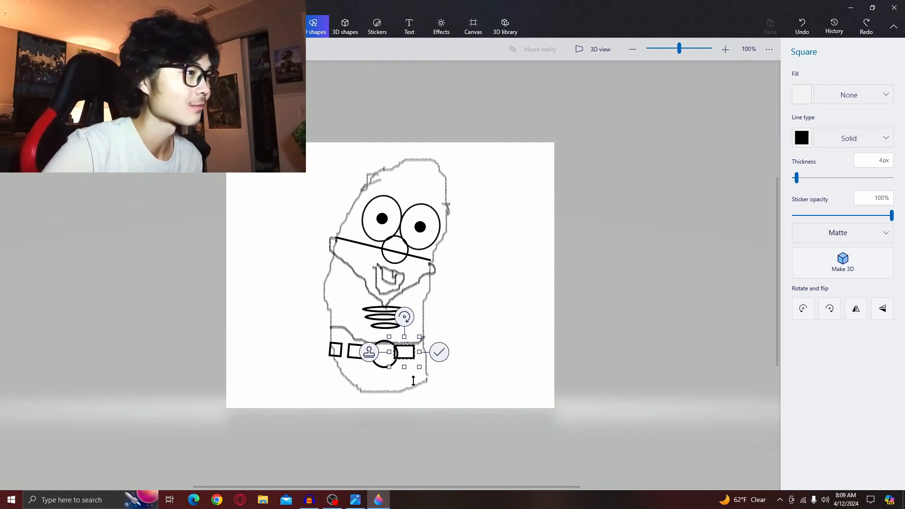
{"action": "left_click_drag", "start_coordinate": [404, 348], "coordinate": [404, 351]}
{"action": "left_click_drag", "start_coordinate": [404, 319], "coordinate": [403, 324]}
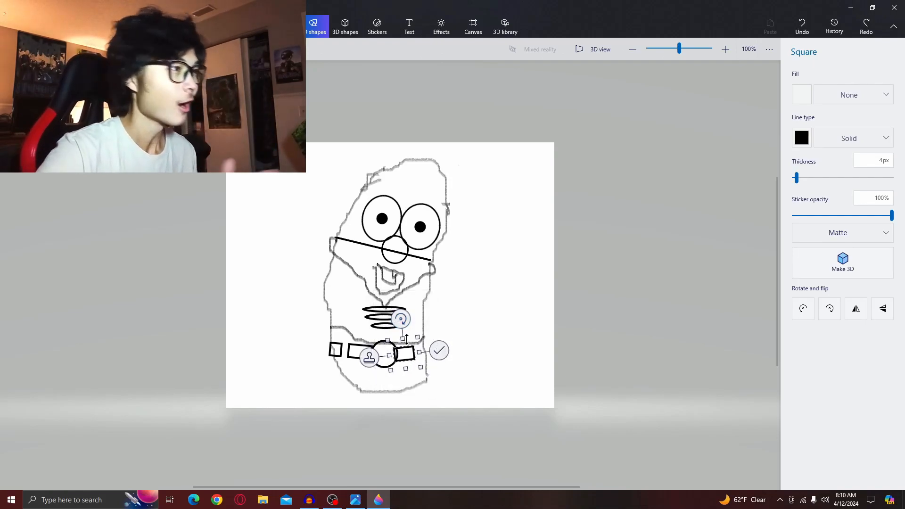
{"action": "left_click_drag", "start_coordinate": [404, 352], "coordinate": [417, 356]}
{"action": "left_click", "coordinate": [442, 350]}
- Add a small square at the belt's right end, tilt it, and commit it
{"action": "left_click_drag", "start_coordinate": [418, 355], "coordinate": [424, 359]}
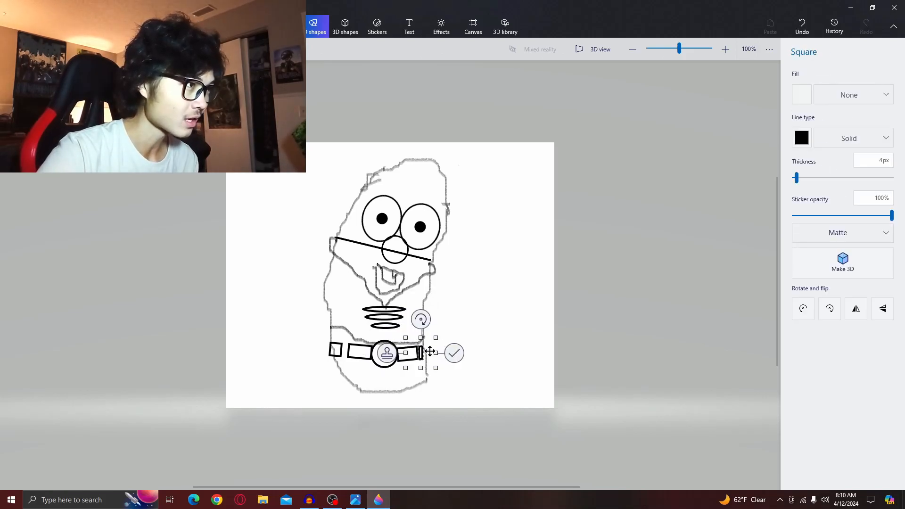
{"action": "left_click_drag", "start_coordinate": [430, 318], "coordinate": [424, 347]}
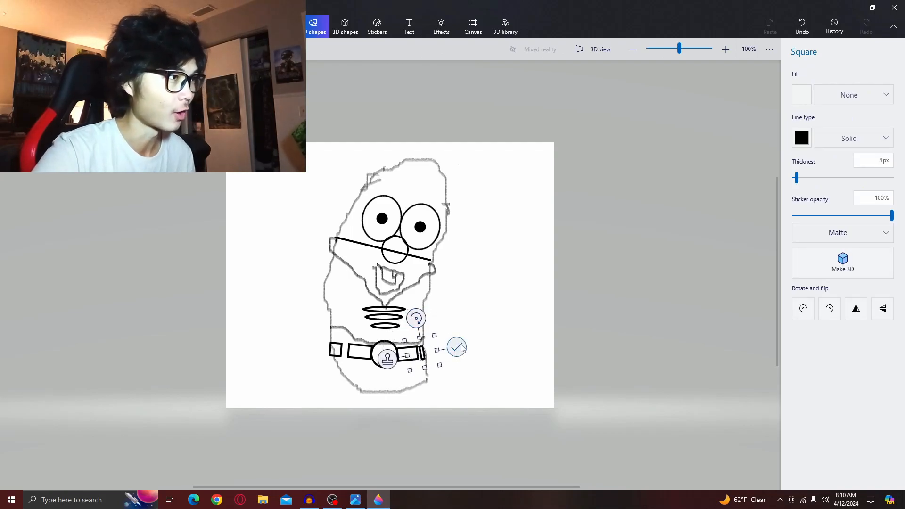
{"action": "left_click", "coordinate": [456, 347]}
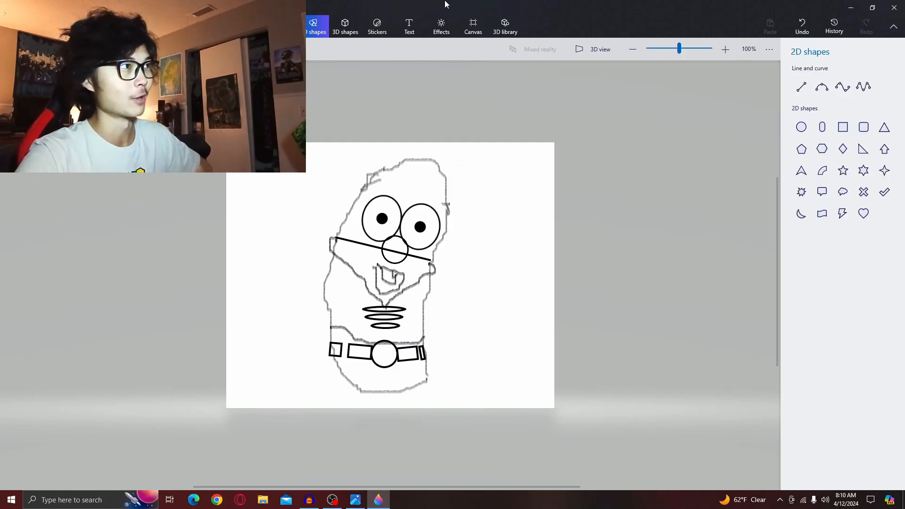
- Try filling the upper head red with the Fill tool, then undo the fill
{"action": "left_click", "coordinate": [281, 26]}
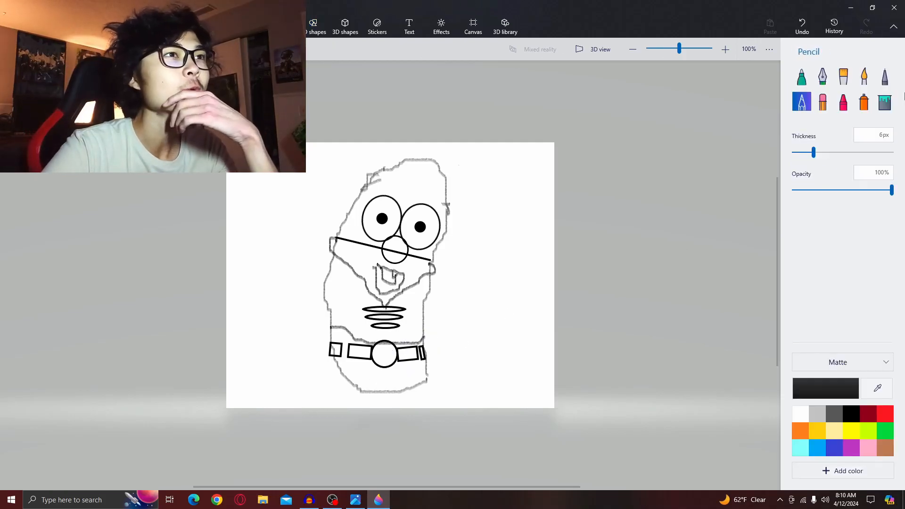
{"action": "left_click", "coordinate": [891, 106]}
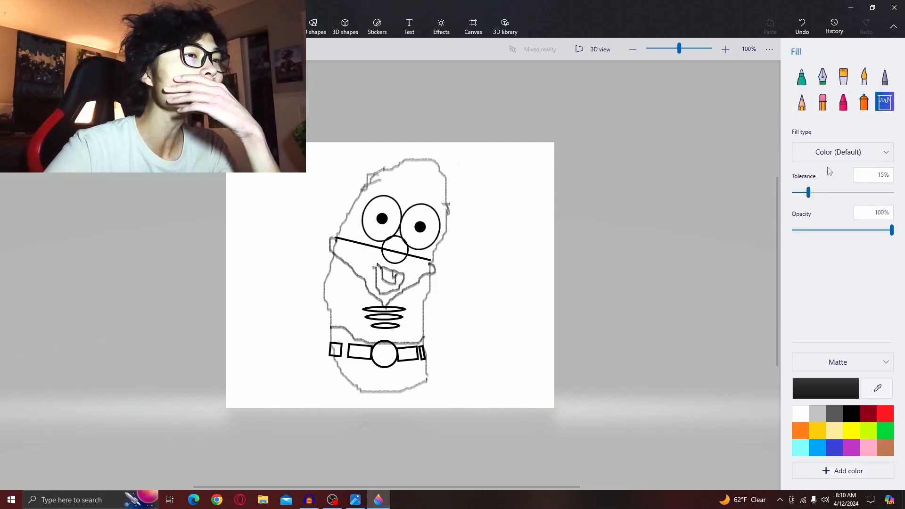
{"action": "left_click", "coordinate": [881, 416]}
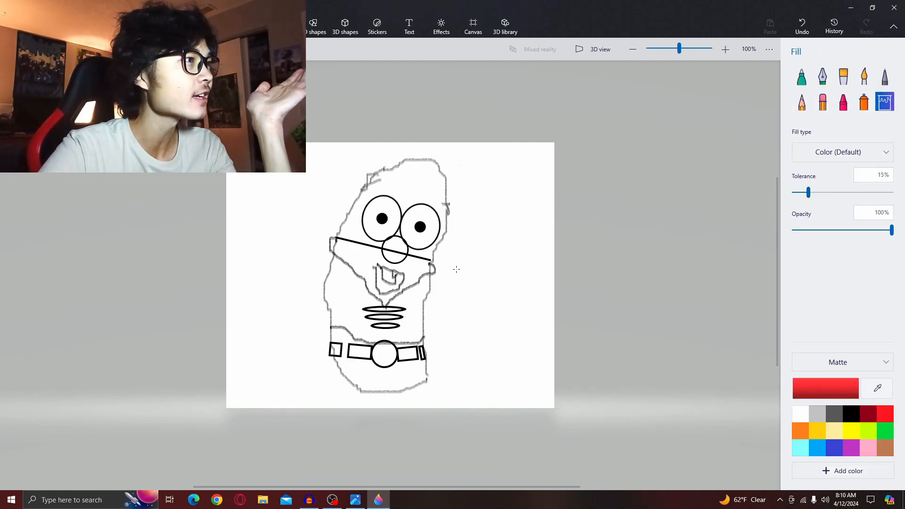
{"action": "left_click", "coordinate": [427, 183]}
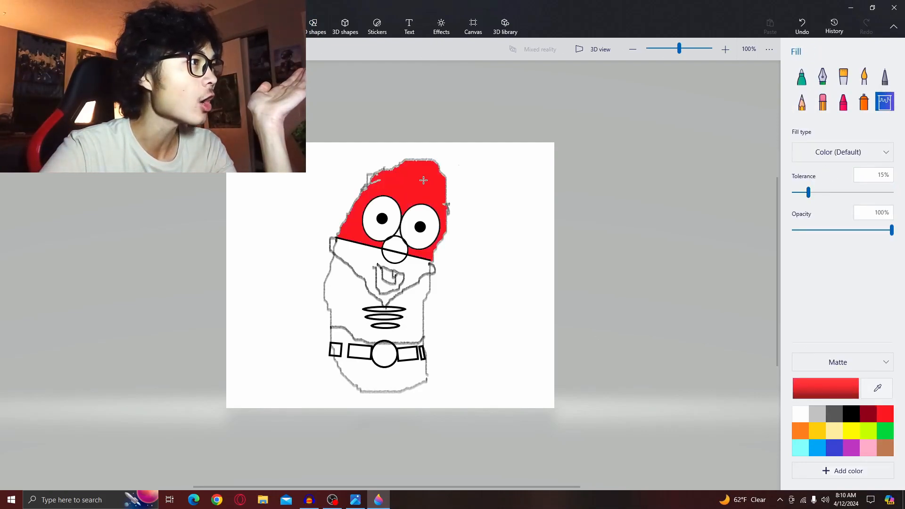
{"action": "left_click", "coordinate": [809, 22]}
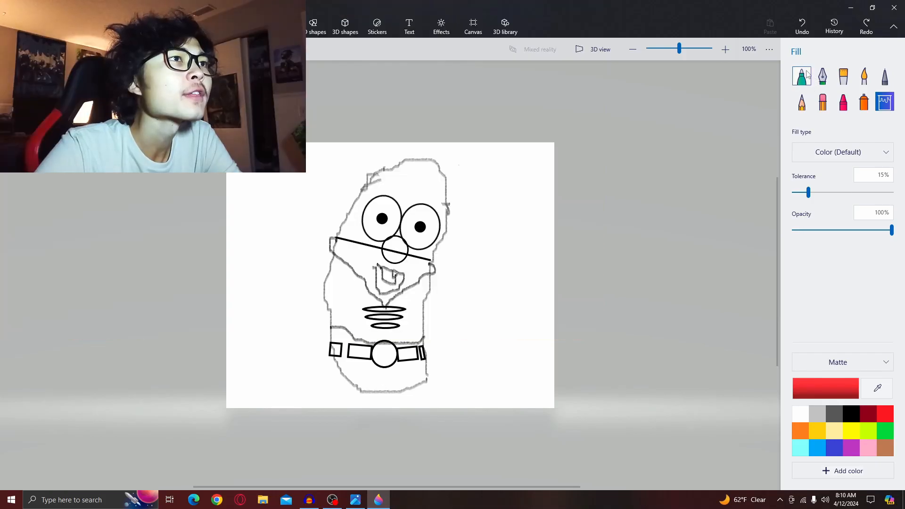
- With the Marker in grey, draw the emblem inside the belt buckle circle
{"action": "left_click", "coordinate": [806, 74]}
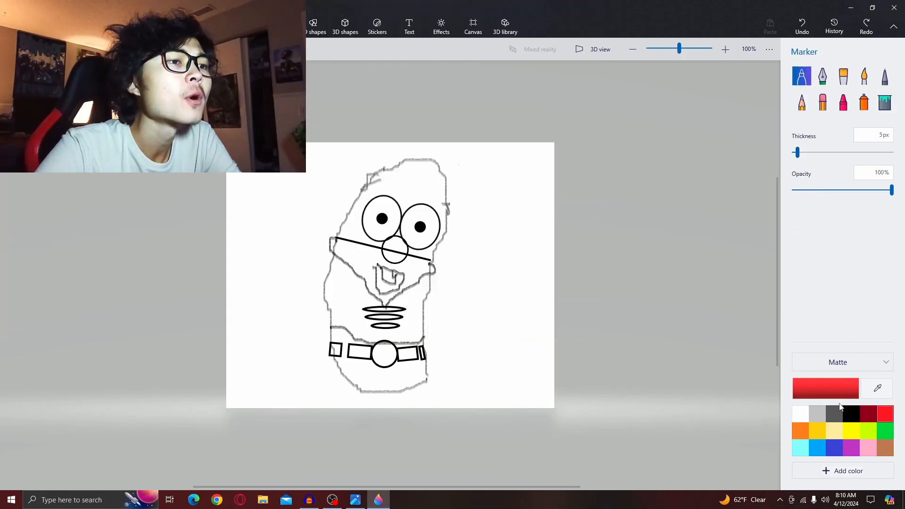
{"action": "left_click", "coordinate": [823, 413]}
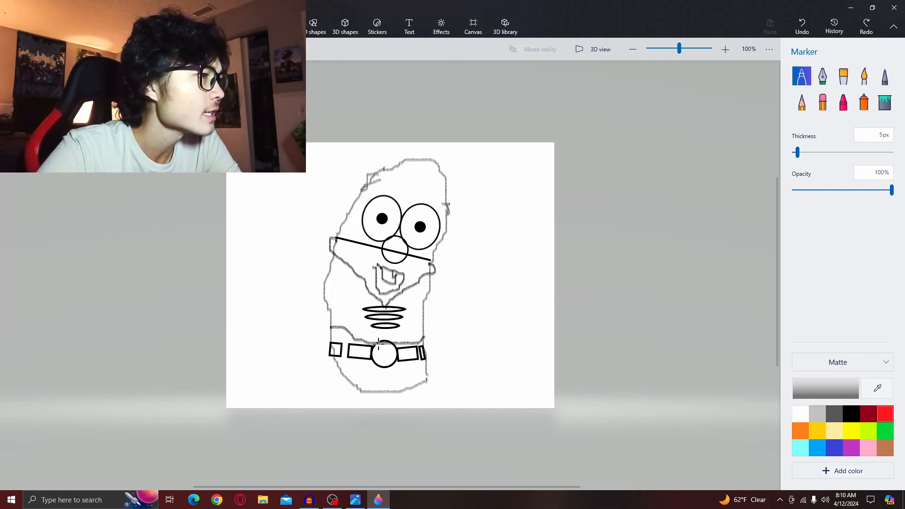
{"action": "mouse_move", "coordinate": [377, 345]}
{"action": "left_mouse_down"}
{"action": "mouse_move", "coordinate": [386, 358]}
{"action": "mouse_move", "coordinate": [387, 335]}
{"action": "mouse_move", "coordinate": [387, 359]}
{"action": "left_mouse_up"}
{"action": "left_click", "coordinate": [802, 26]}
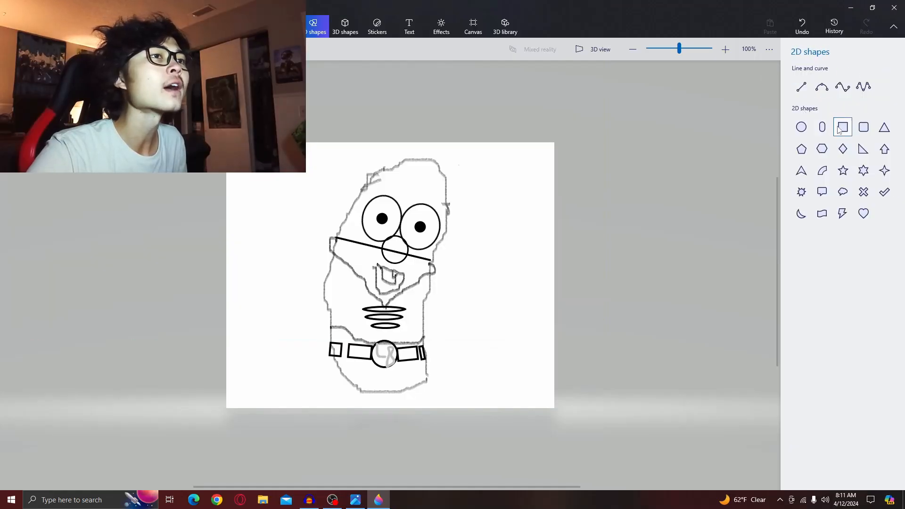
- With the Square shape, draw a long thin tilted rectangle rising from the top of the head as the antenna and commit it
{"action": "left_click", "coordinate": [839, 130]}
{"action": "mouse_move", "coordinate": [400, 207]}
{"action": "left_mouse_down"}
{"action": "mouse_move", "coordinate": [423, 140]}
{"action": "mouse_move", "coordinate": [414, 141]}
{"action": "mouse_move", "coordinate": [413, 105]}
{"action": "mouse_move", "coordinate": [433, 110]}
{"action": "left_mouse_up"}
{"action": "left_click_drag", "start_coordinate": [409, 151], "coordinate": [441, 127]}
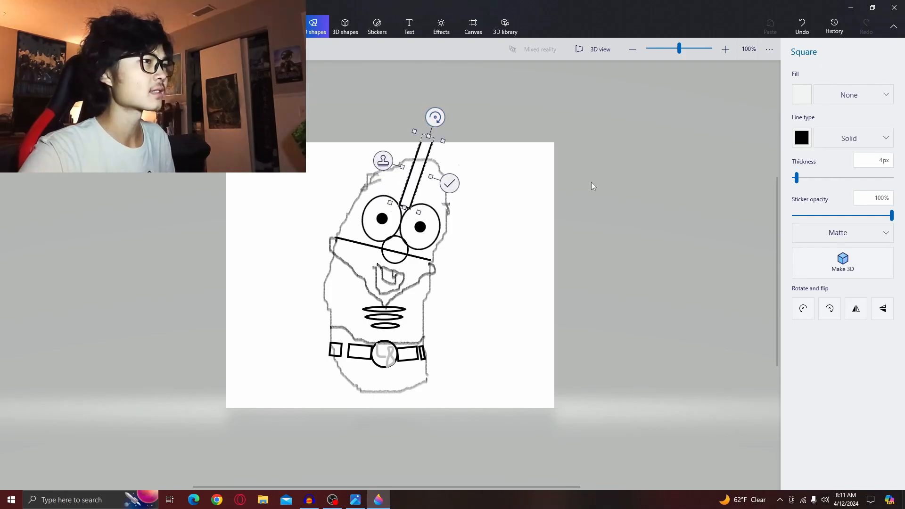
{"action": "left_click", "coordinate": [606, 181]}
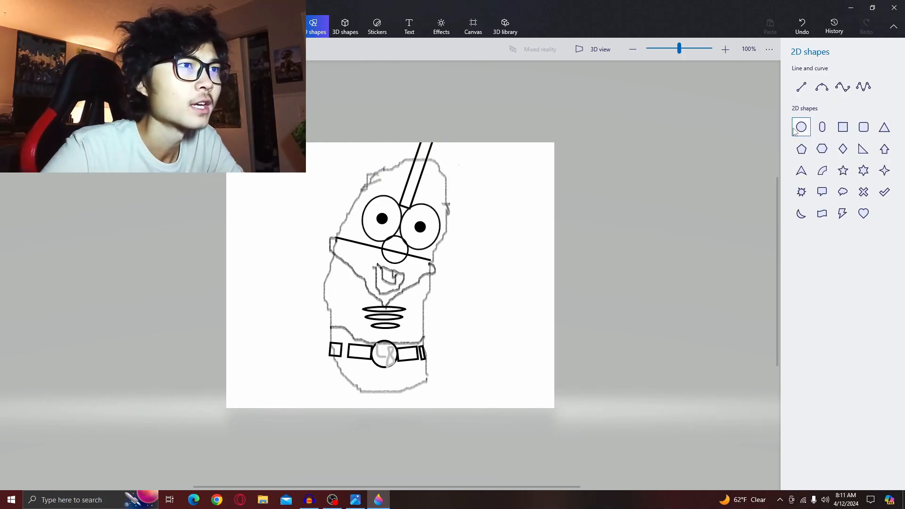
- Check the reference picture, then try placing Pencil marks on the head outline and undo them
{"action": "left_click", "coordinate": [379, 501]}
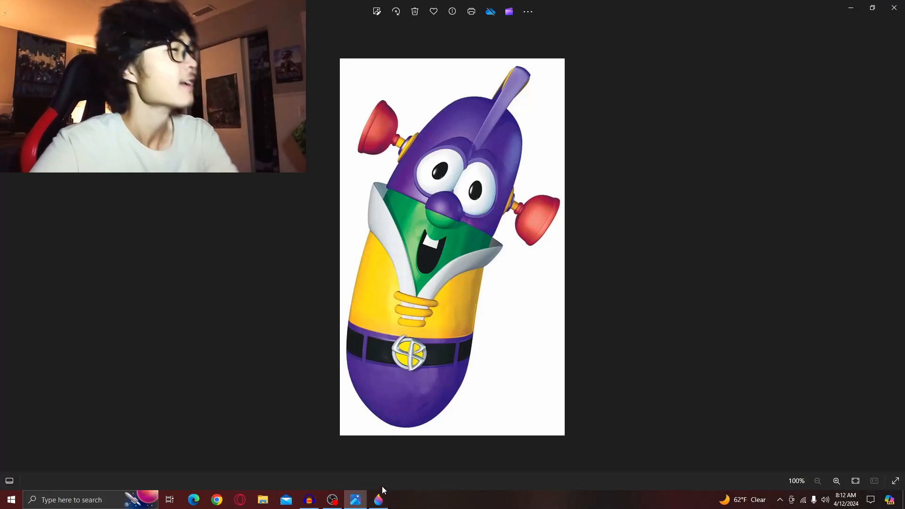
{"action": "left_click", "coordinate": [381, 504]}
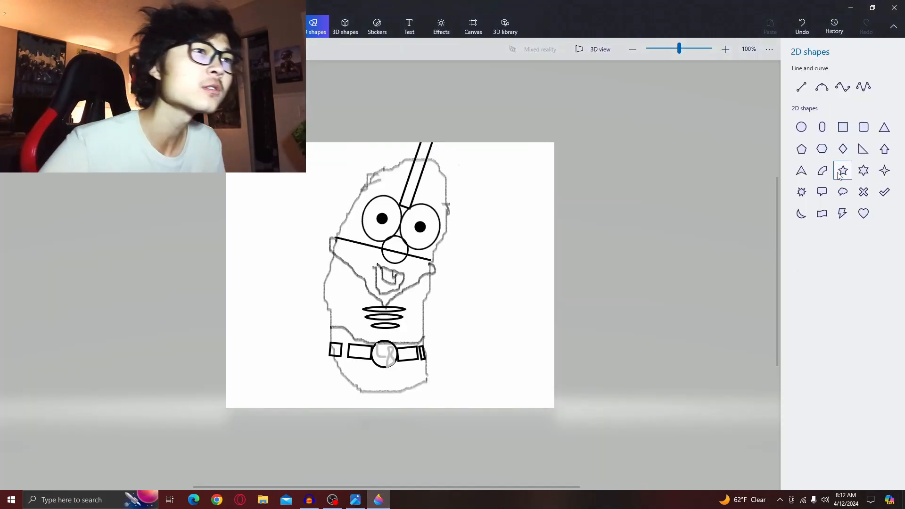
{"action": "left_click", "coordinate": [282, 27]}
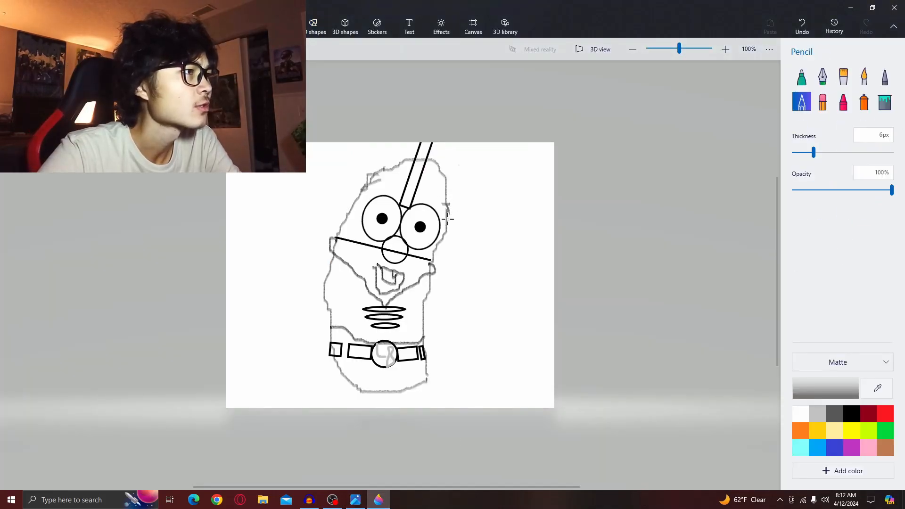
{"action": "left_click", "coordinate": [438, 246]}
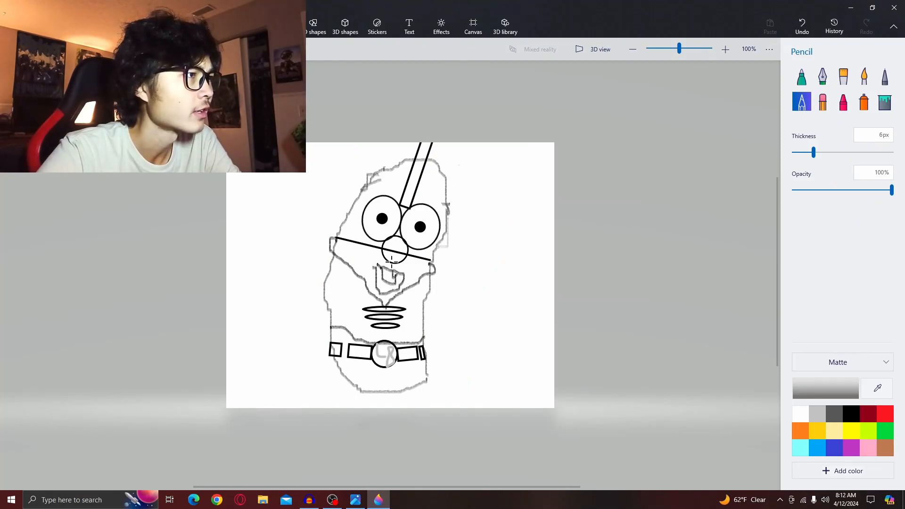
{"action": "left_click", "coordinate": [353, 202]}
{"action": "key", "text": "ctrl+z"}
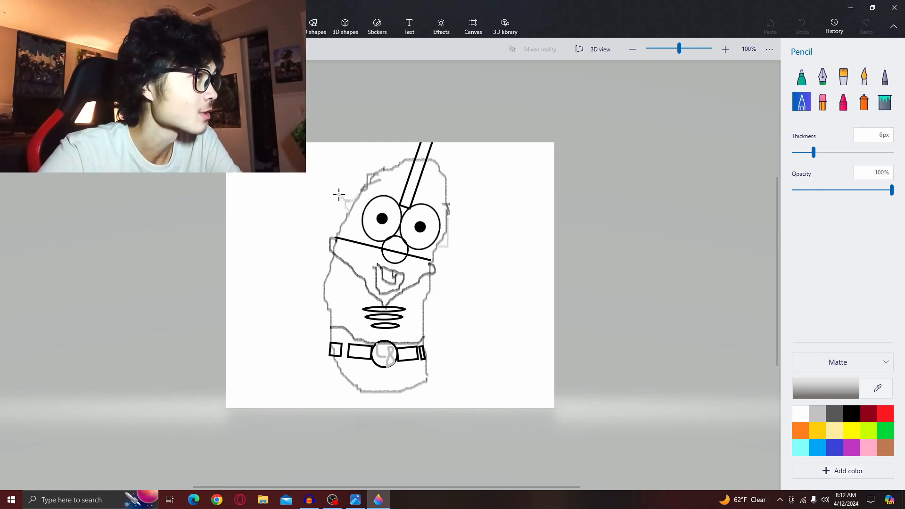
- With the Pencil in dark grey, draw the plunger-shaped ear outlines on both sides of the head
{"action": "left_click", "coordinate": [335, 204]}
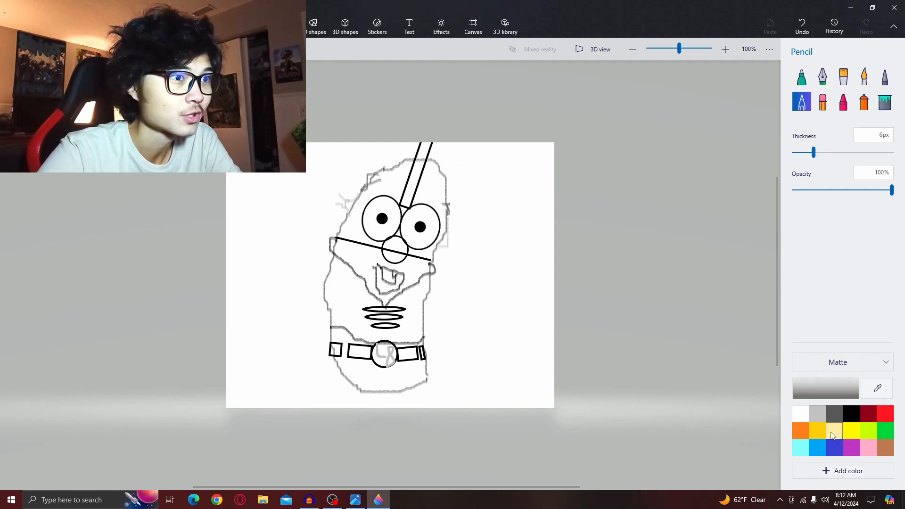
{"action": "left_click", "coordinate": [846, 411]}
{"action": "mouse_move", "coordinate": [456, 256]}
{"action": "left_mouse_down"}
{"action": "mouse_move", "coordinate": [472, 234]}
{"action": "mouse_move", "coordinate": [490, 249]}
{"action": "mouse_move", "coordinate": [464, 274]}
{"action": "mouse_move", "coordinate": [458, 245]}
{"action": "left_mouse_up"}
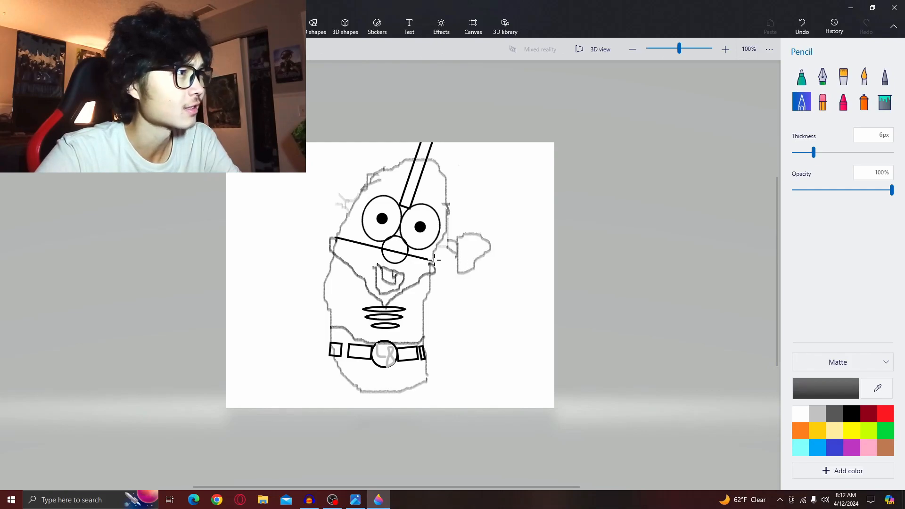
{"action": "left_click", "coordinate": [337, 209]}
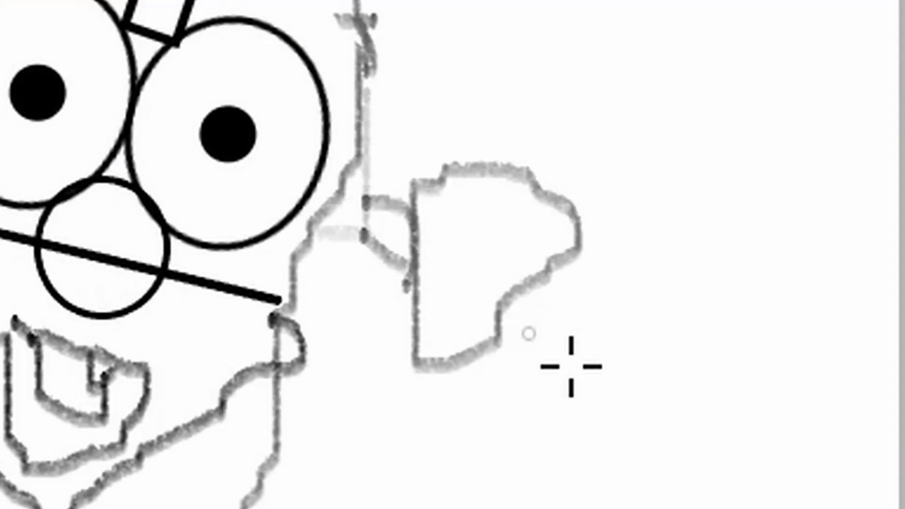
{"action": "left_click", "coordinate": [460, 271]}
{"action": "mouse_move", "coordinate": [330, 171]}
{"action": "left_mouse_down"}
{"action": "mouse_move", "coordinate": [339, 197]}
{"action": "mouse_move", "coordinate": [319, 213]}
{"action": "mouse_move", "coordinate": [308, 208]}
{"action": "mouse_move", "coordinate": [332, 171]}
{"action": "left_mouse_up"}
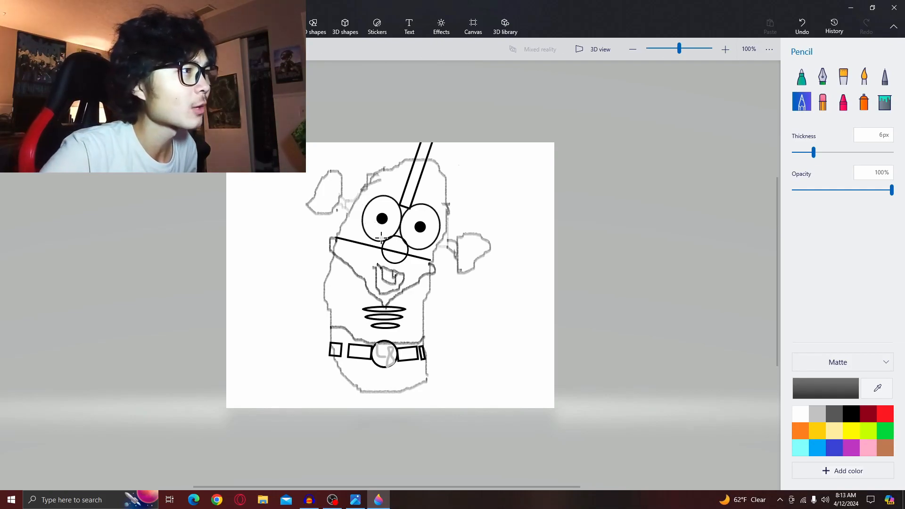
- Switch the Pencil to black and draw the jacket collar below the head line with lapels running down to the chest
{"action": "left_click_drag", "start_coordinate": [383, 244], "coordinate": [372, 249]}
{"action": "left_click", "coordinate": [804, 24]}
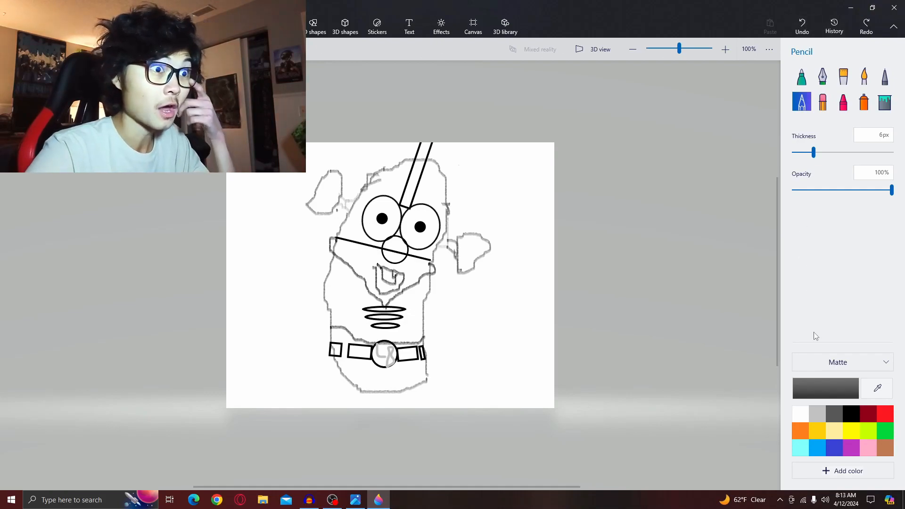
{"action": "left_click", "coordinate": [847, 410]}
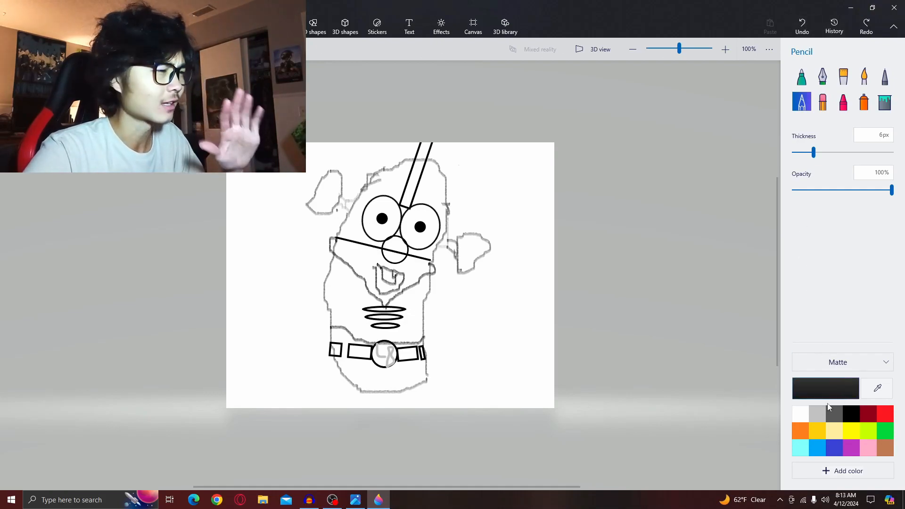
{"action": "left_click", "coordinate": [356, 499]}
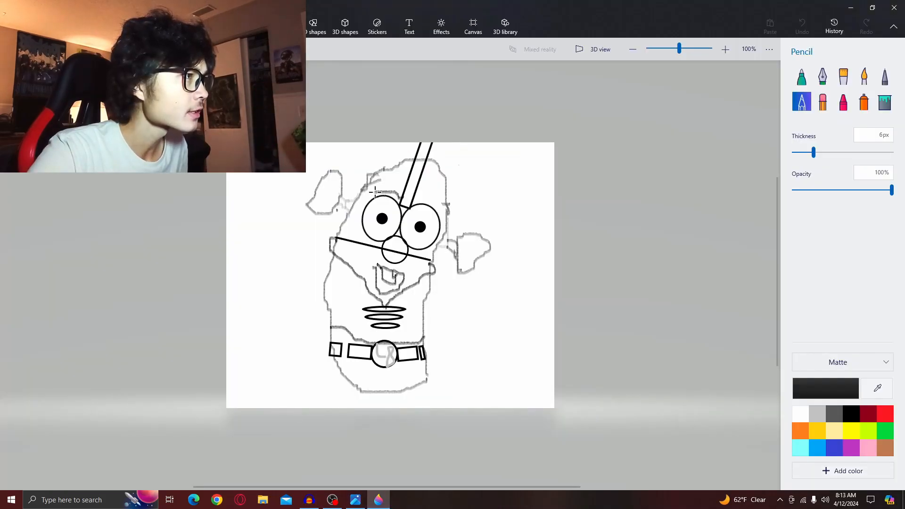
{"action": "left_click", "coordinate": [358, 220]}
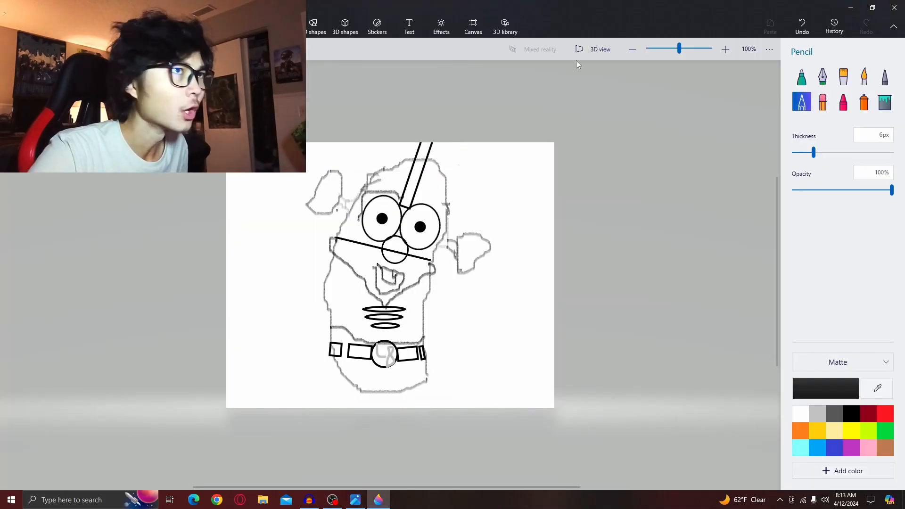
{"action": "left_click", "coordinate": [801, 26]}
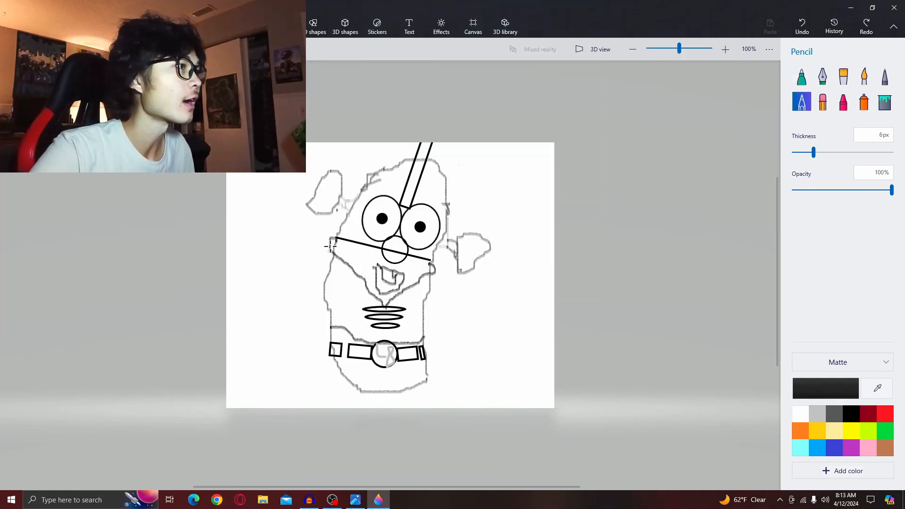
{"action": "left_click_drag", "start_coordinate": [338, 237], "coordinate": [336, 233]}
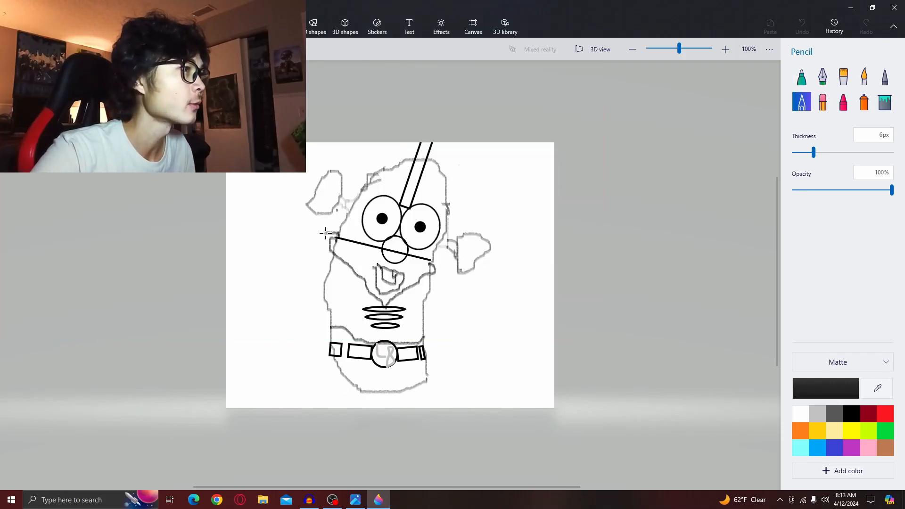
{"action": "mouse_move", "coordinate": [323, 263]}
{"action": "left_mouse_down"}
{"action": "mouse_move", "coordinate": [390, 306]}
{"action": "mouse_move", "coordinate": [440, 278]}
{"action": "mouse_move", "coordinate": [446, 270]}
{"action": "mouse_move", "coordinate": [427, 262]}
{"action": "left_mouse_up"}
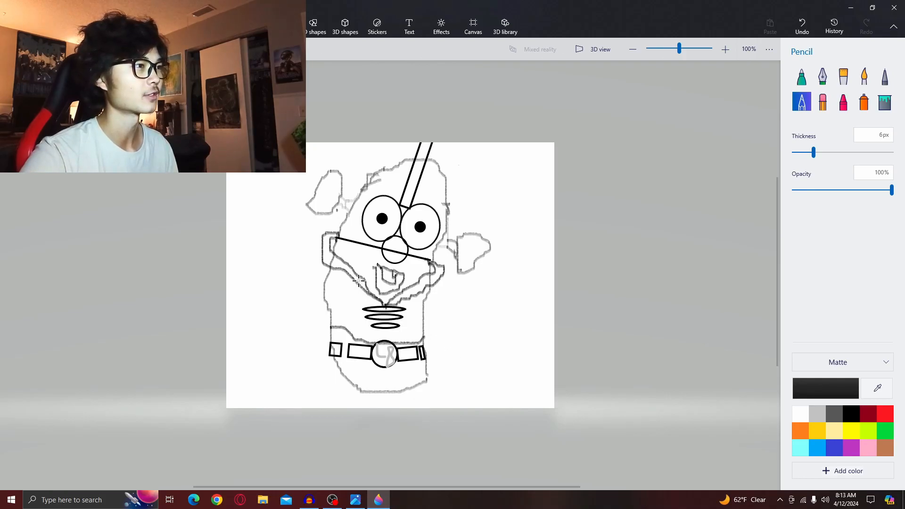
{"action": "left_click_drag", "start_coordinate": [356, 280], "coordinate": [385, 306]}
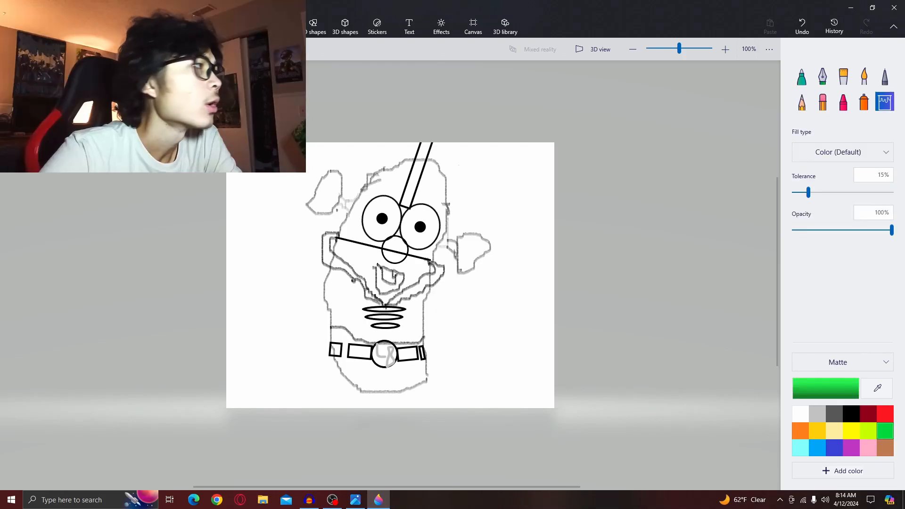
- Create a custom purple fill colour, hex 3c00aa, matching the reference picture
{"action": "left_click", "coordinate": [16, 26]}
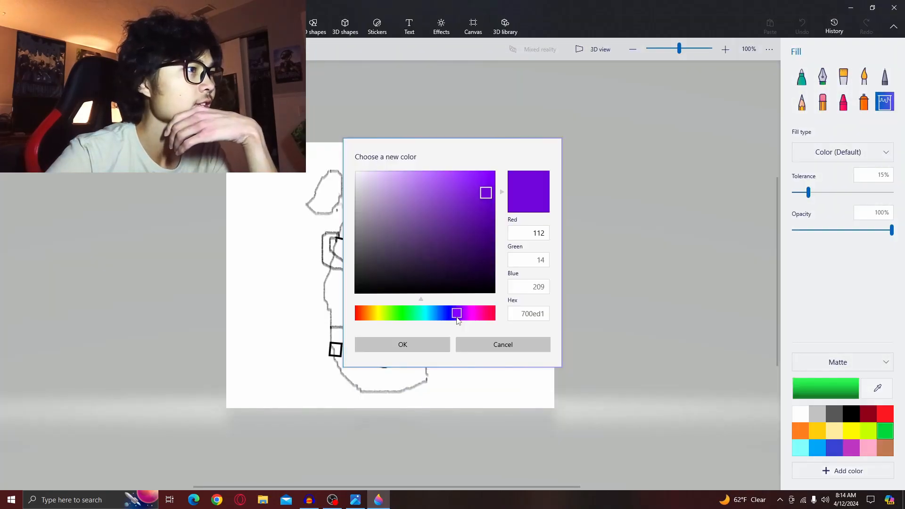
{"action": "left_click", "coordinate": [454, 319]}
{"action": "left_click_drag", "start_coordinate": [491, 185], "coordinate": [500, 212]}
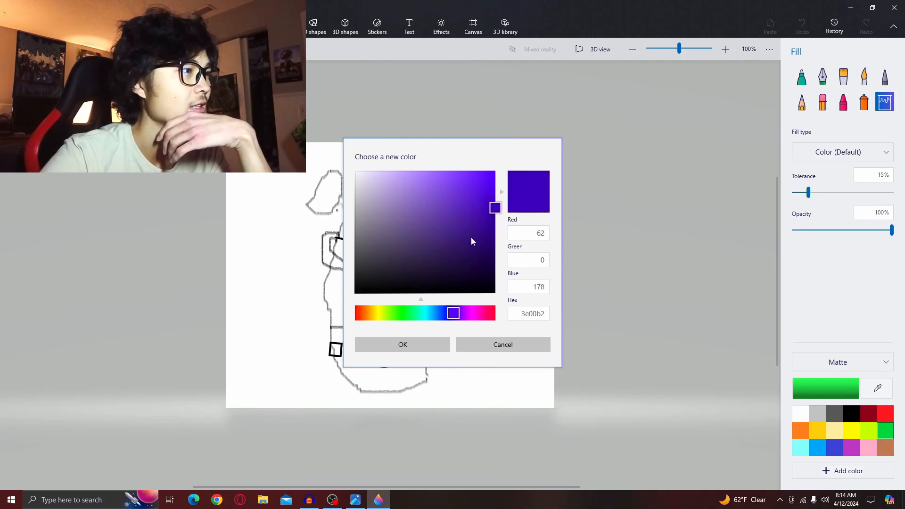
{"action": "left_click", "coordinate": [355, 500]}
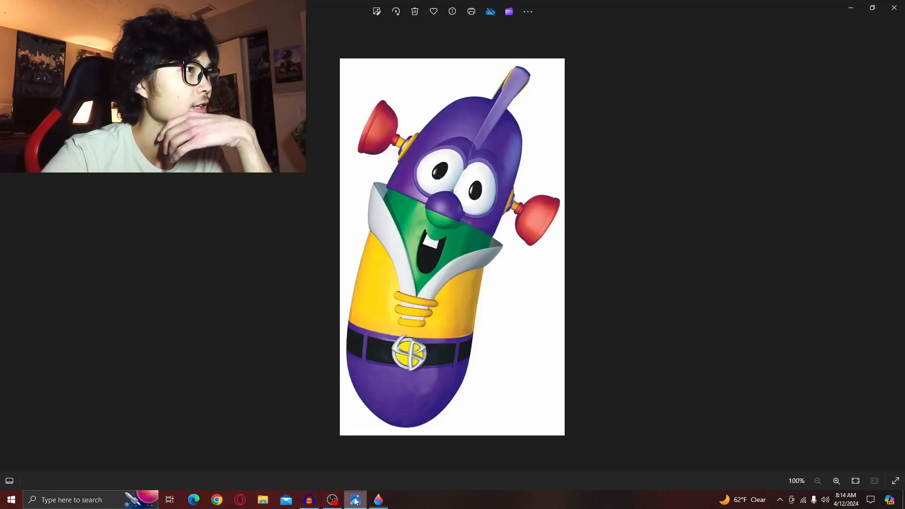
{"action": "left_click", "coordinate": [378, 500]}
{"action": "left_click_drag", "start_coordinate": [496, 211], "coordinate": [496, 214]}
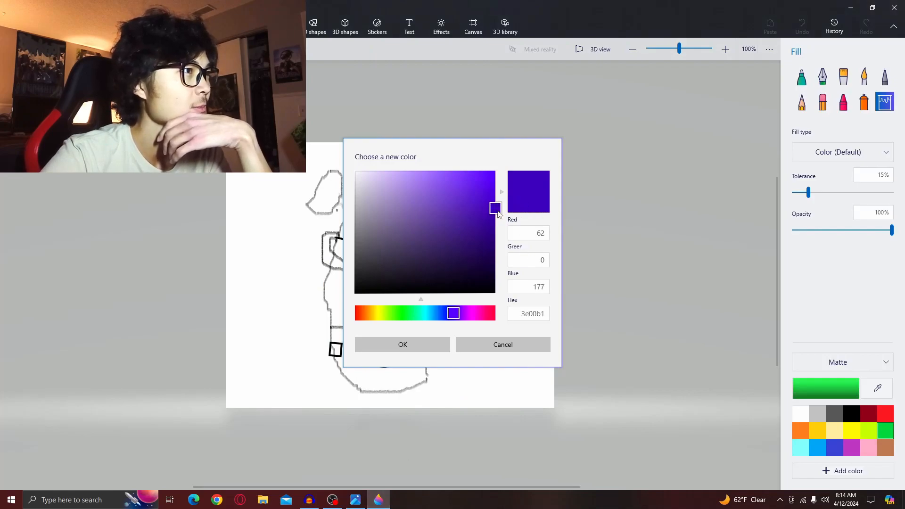
{"action": "left_click", "coordinate": [422, 346]}
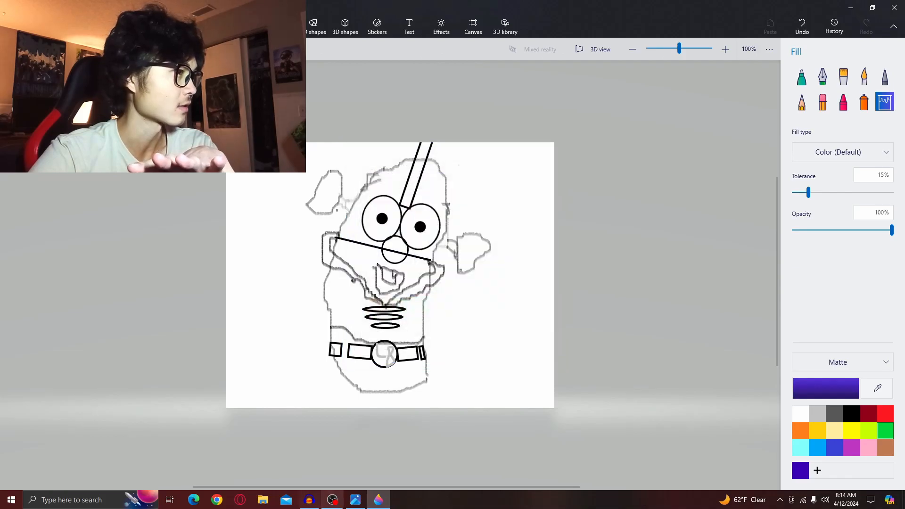
- Fill the upper head, the area around the nose and the antenna with the purple
{"action": "left_click", "coordinate": [381, 499]}
{"action": "left_click", "coordinate": [379, 499]}
{"action": "left_click", "coordinate": [426, 189]}
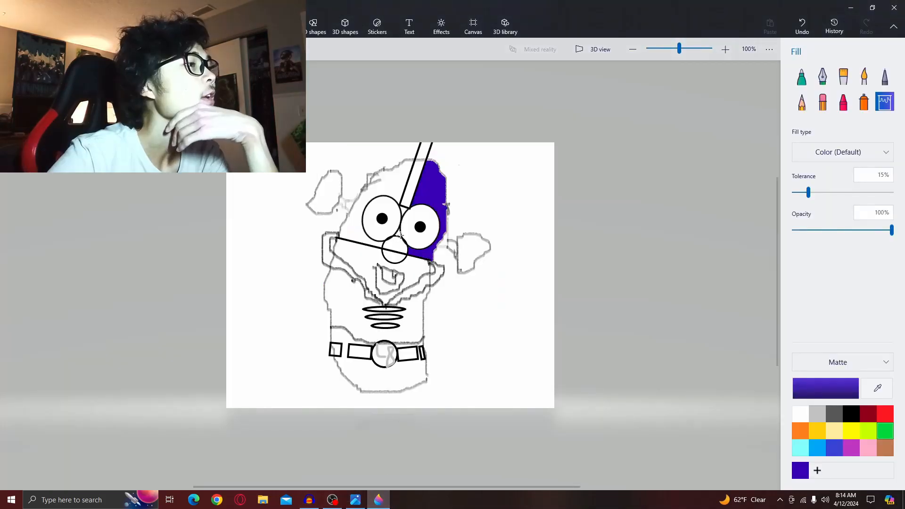
{"action": "left_click", "coordinate": [396, 249]}
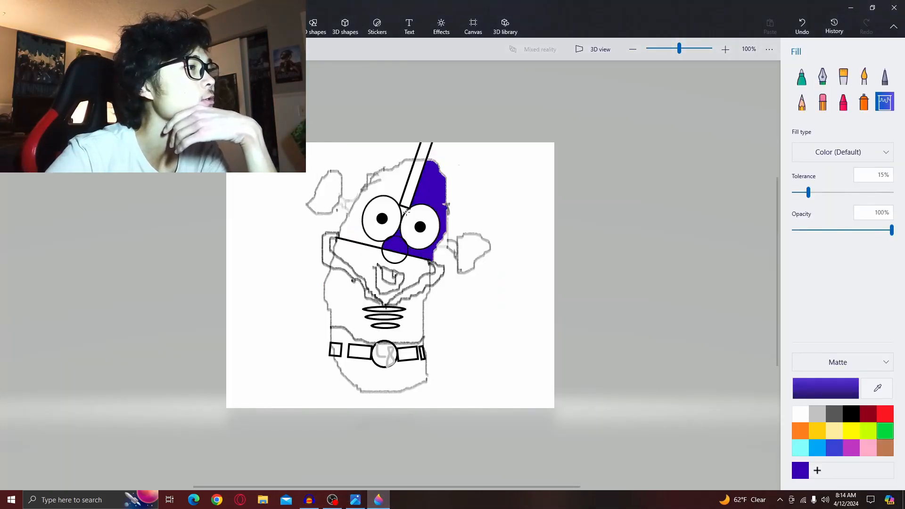
{"action": "left_click", "coordinate": [393, 188]}
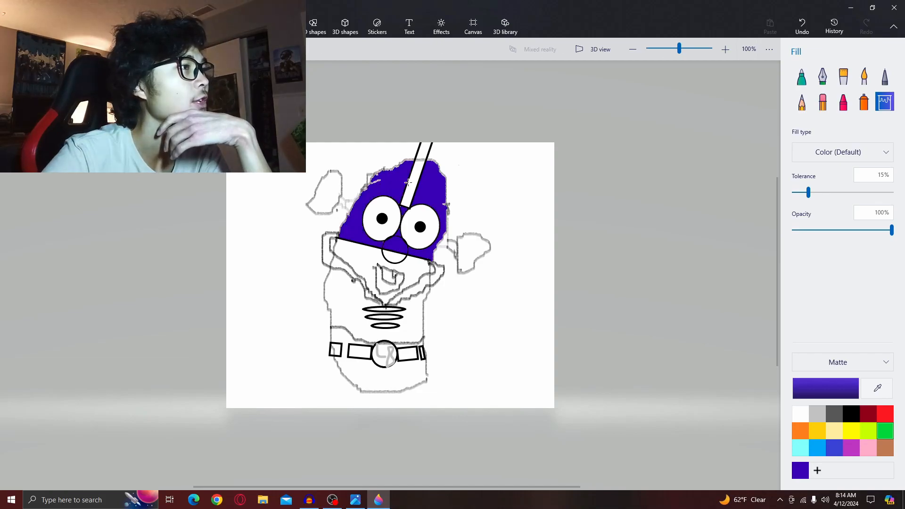
{"action": "left_click", "coordinate": [414, 182]}
{"action": "left_click", "coordinate": [427, 150]}
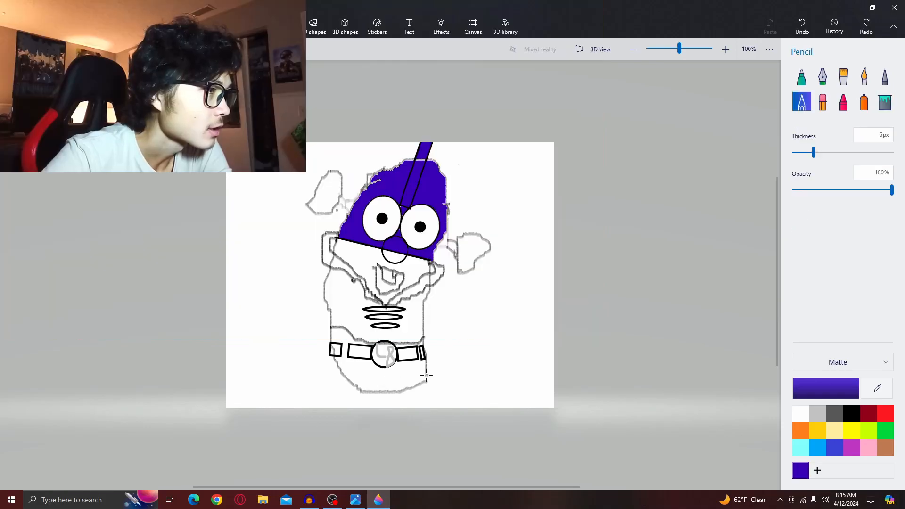
- Close a gap in the lower body outline with the purple Pencil and fill the lower body purple
{"action": "left_click_drag", "start_coordinate": [426, 376], "coordinate": [426, 384]}
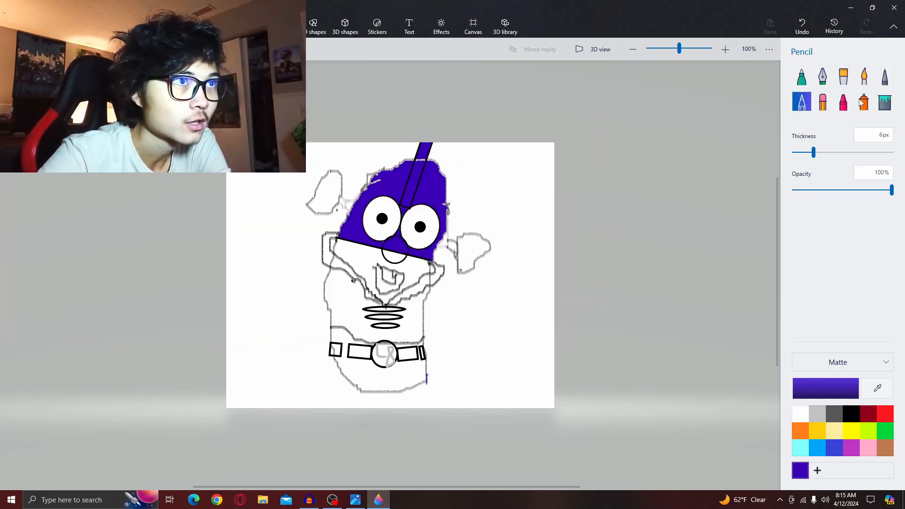
{"action": "left_click", "coordinate": [884, 101]}
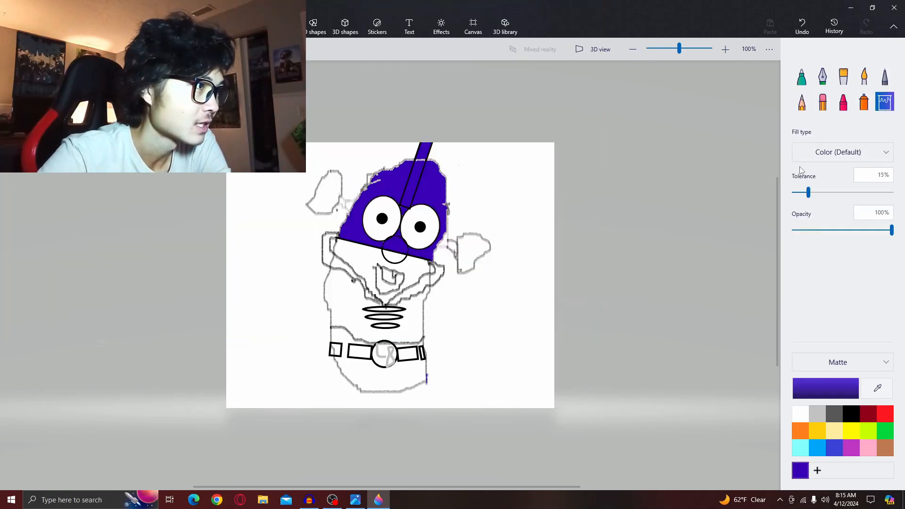
{"action": "left_click", "coordinate": [390, 381]}
{"action": "left_click", "coordinate": [419, 344]}
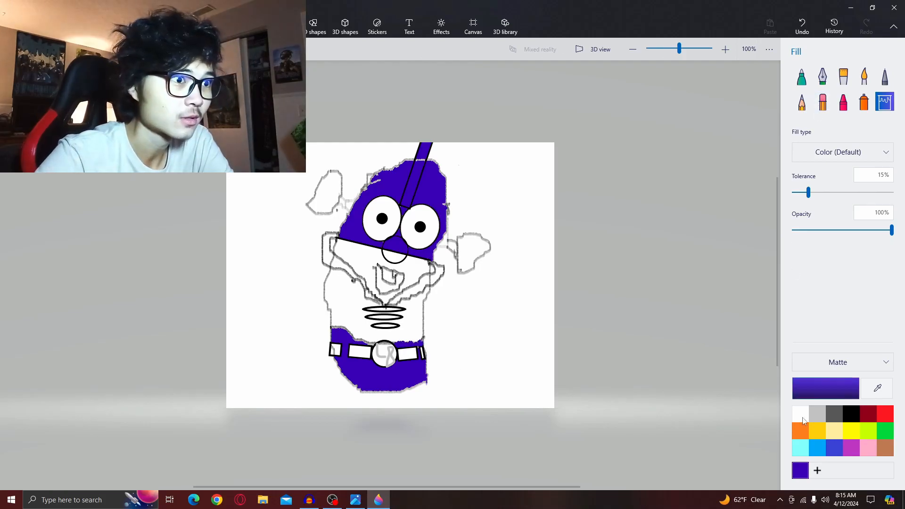
- Fill the belt straps and the belt's end loop black with the Fill tool
{"action": "left_click", "coordinate": [851, 414]}
{"action": "left_click", "coordinate": [335, 350]}
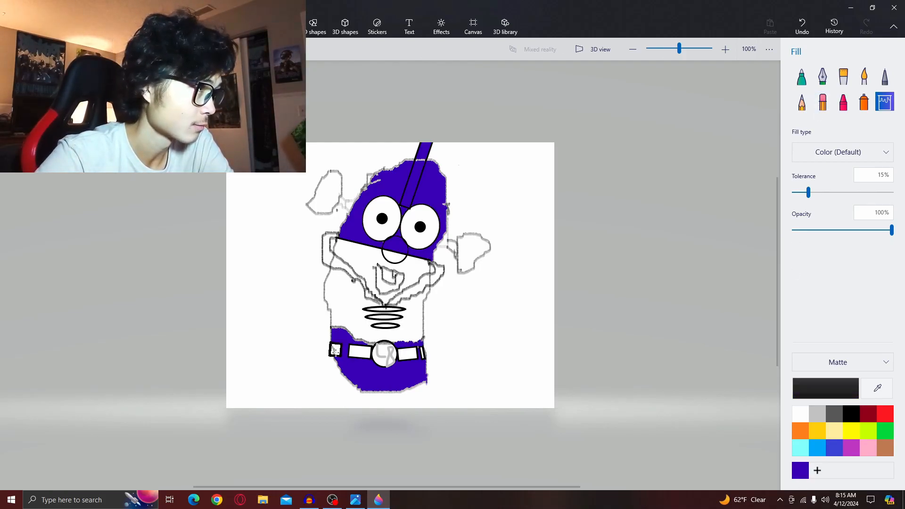
{"action": "left_click", "coordinate": [339, 351]}
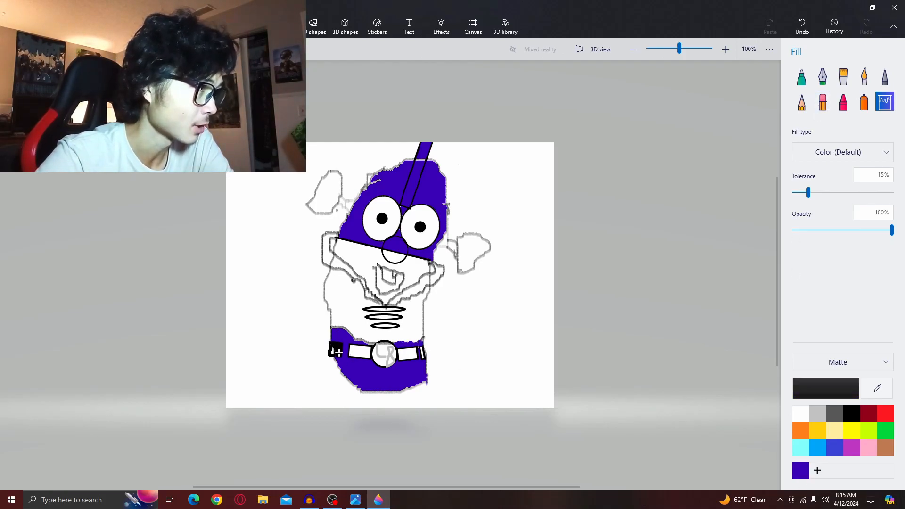
{"action": "key", "text": "ctrl+z"}
{"action": "left_click", "coordinate": [363, 356]}
{"action": "left_click", "coordinate": [413, 357]}
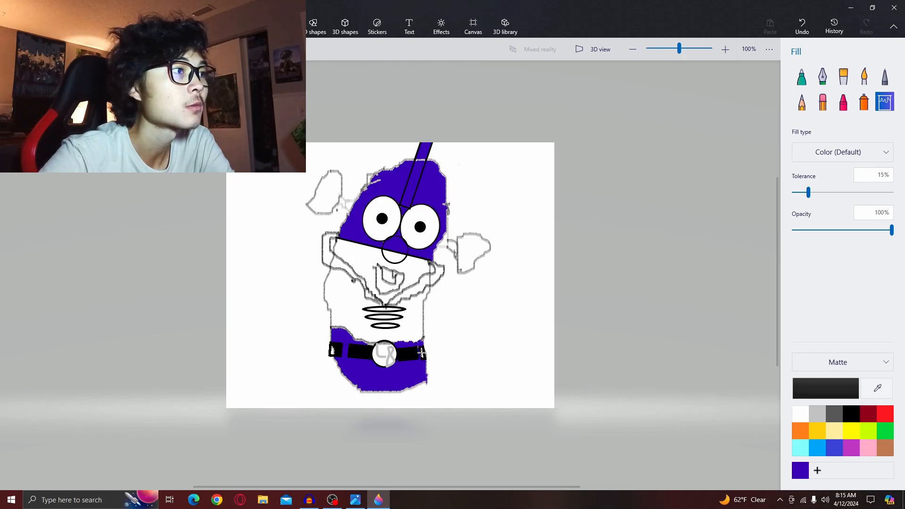
- Create a custom yellow fill colour, hex f9ec00, checking it against the reference picture
{"action": "left_click", "coordinate": [849, 432]}
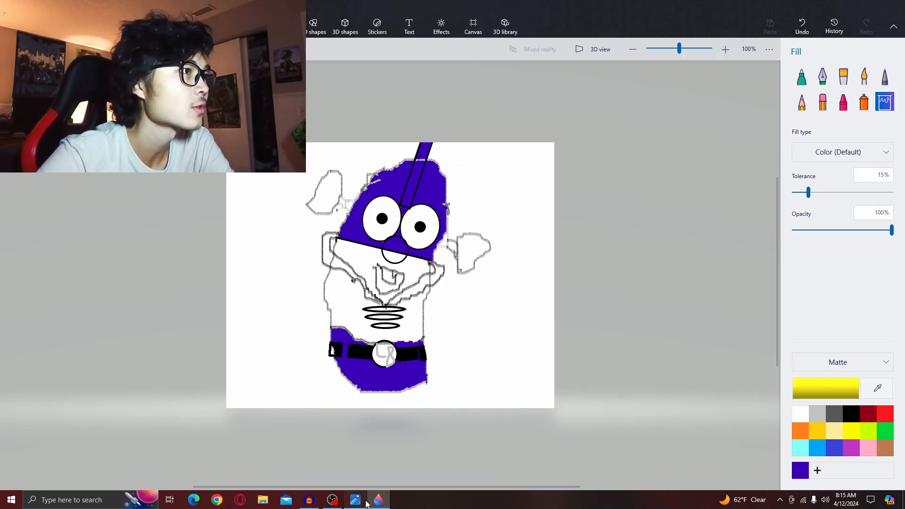
{"action": "left_click", "coordinate": [355, 499]}
{"action": "left_click", "coordinate": [378, 499]}
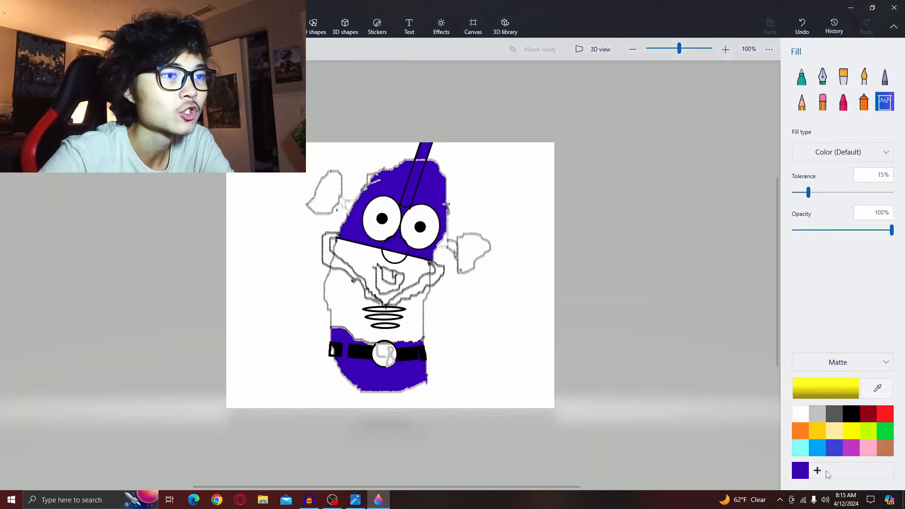
{"action": "left_click", "coordinate": [853, 389]}
{"action": "mouse_move", "coordinate": [489, 179]}
{"action": "left_mouse_down"}
{"action": "mouse_move", "coordinate": [466, 172]}
{"action": "mouse_move", "coordinate": [496, 175]}
{"action": "left_mouse_up"}
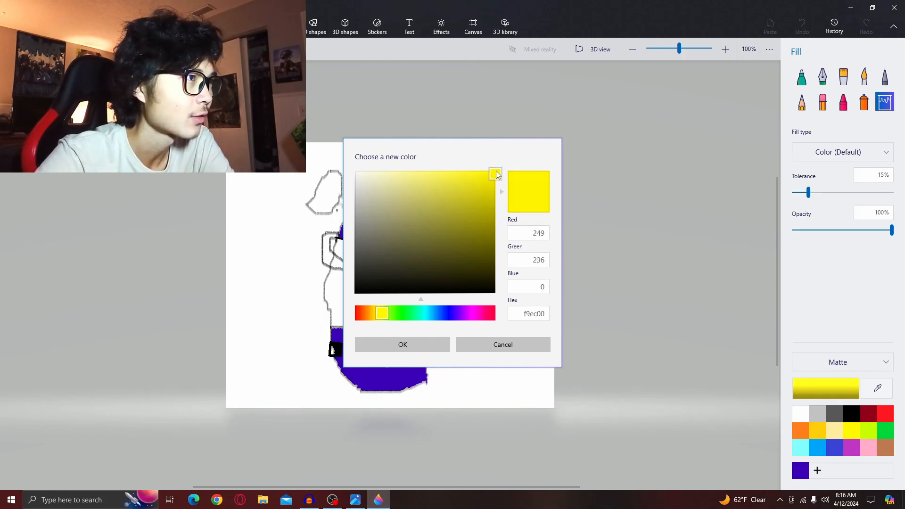
{"action": "left_click", "coordinate": [355, 500]}
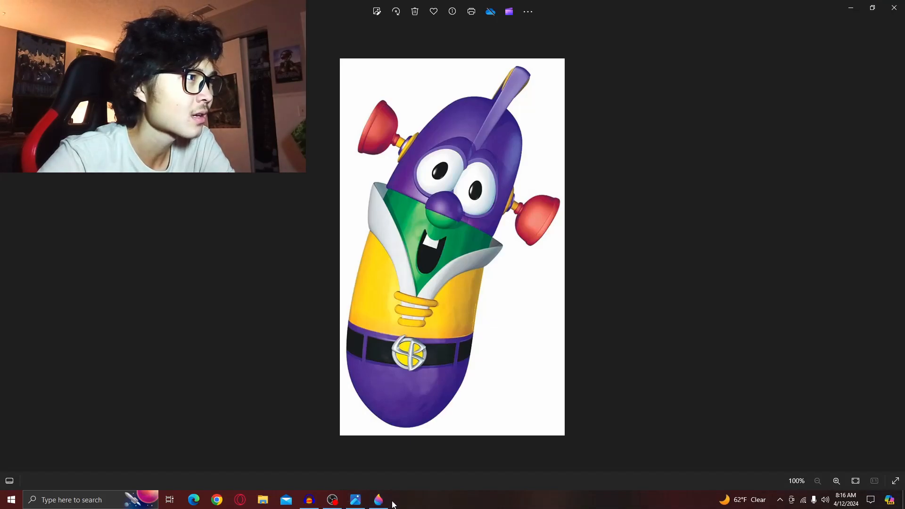
{"action": "left_click", "coordinate": [379, 500]}
{"action": "left_click", "coordinate": [429, 342]}
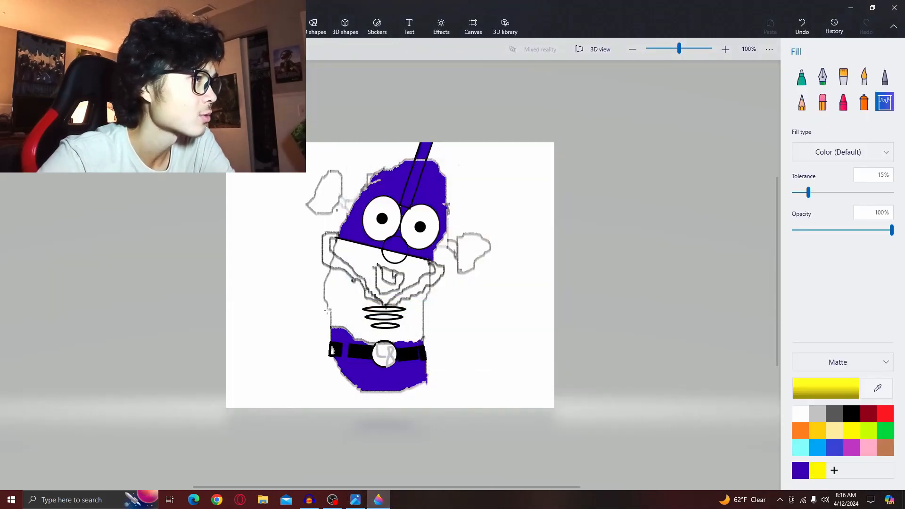
- Fill the chest area and the top chest button with the yellow
{"action": "left_click", "coordinate": [357, 308]}
{"action": "left_click", "coordinate": [377, 311]}
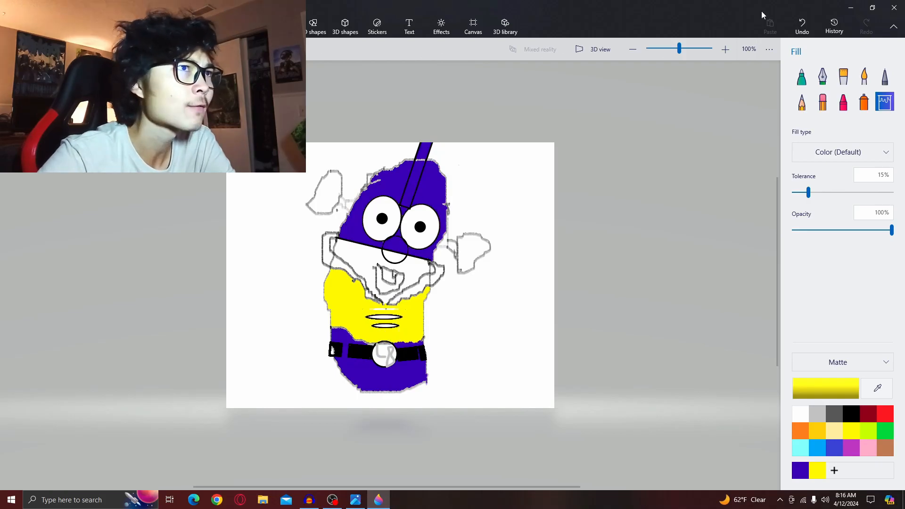
{"action": "left_click", "coordinate": [791, 33]}
{"action": "left_click", "coordinate": [790, 34]}
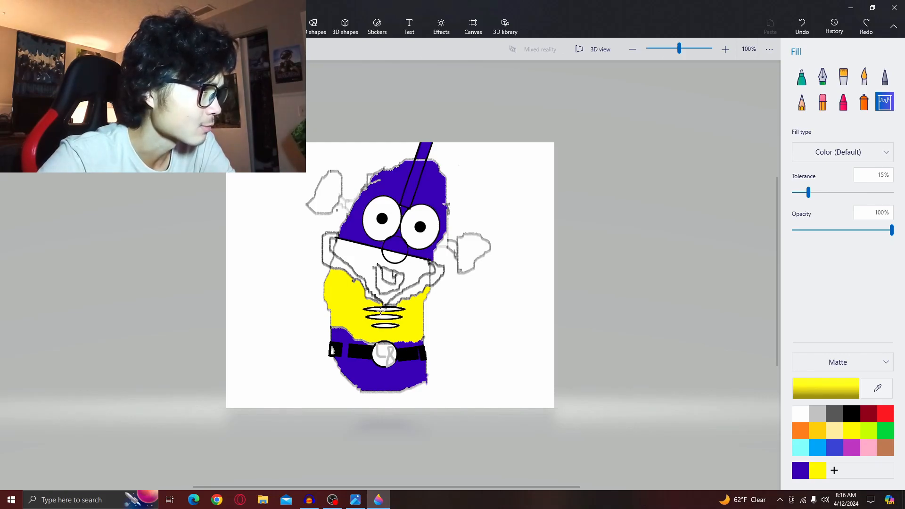
{"action": "left_click", "coordinate": [388, 309]}
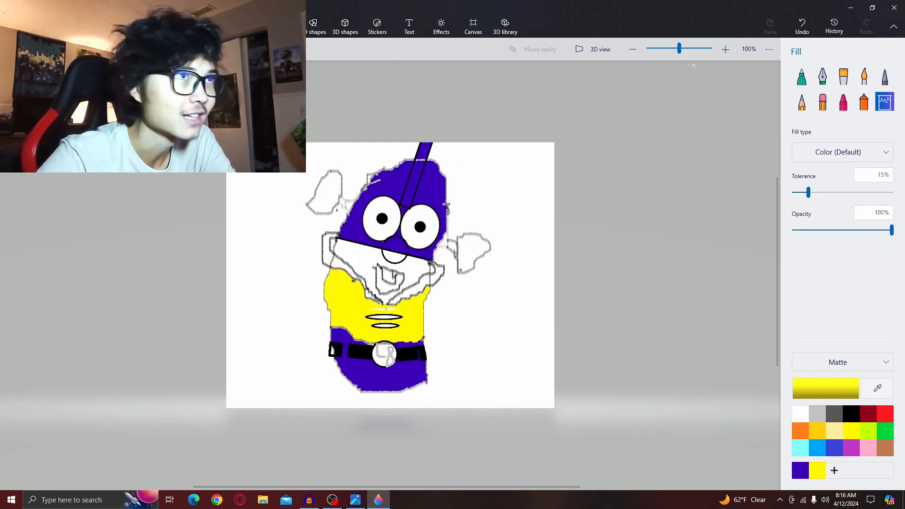
- Fill the two lower chest buttons yellow with the Fill tool
{"action": "scroll", "coordinate": [419, 334], "scroll_direction": "up", "scroll_amount": 5}
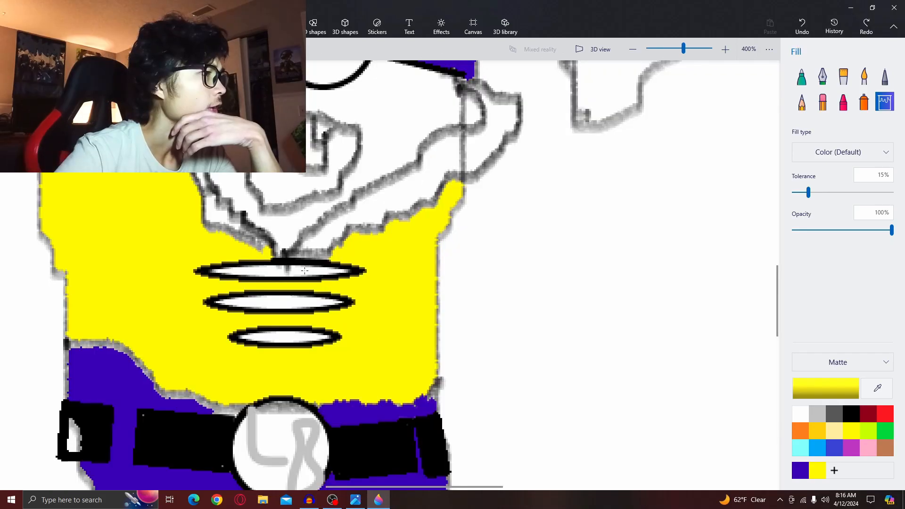
{"action": "left_click", "coordinate": [298, 302]}
{"action": "left_click", "coordinate": [285, 337]}
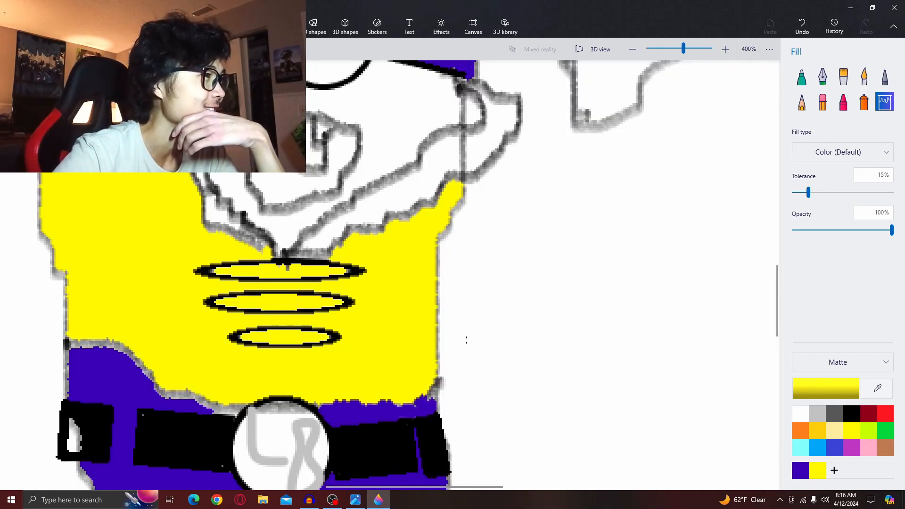
{"action": "scroll", "coordinate": [469, 340], "scroll_direction": "down", "scroll_amount": 5}
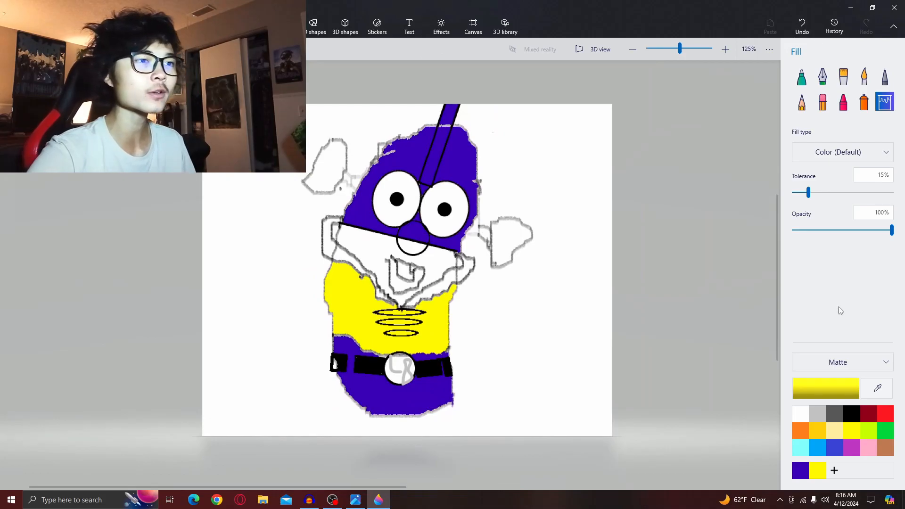
- Fill the face area and the nose green, checking the colours against the reference picture
{"action": "left_click", "coordinate": [885, 430]}
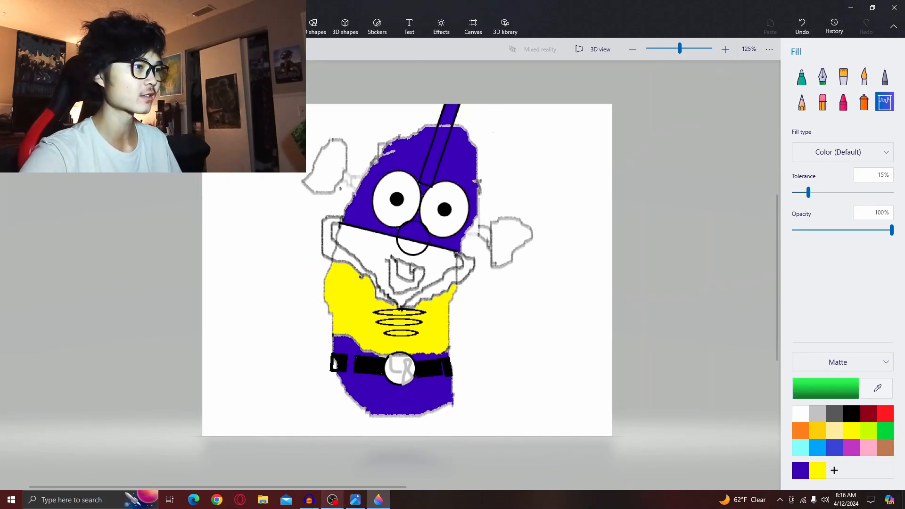
{"action": "left_click", "coordinate": [378, 500]}
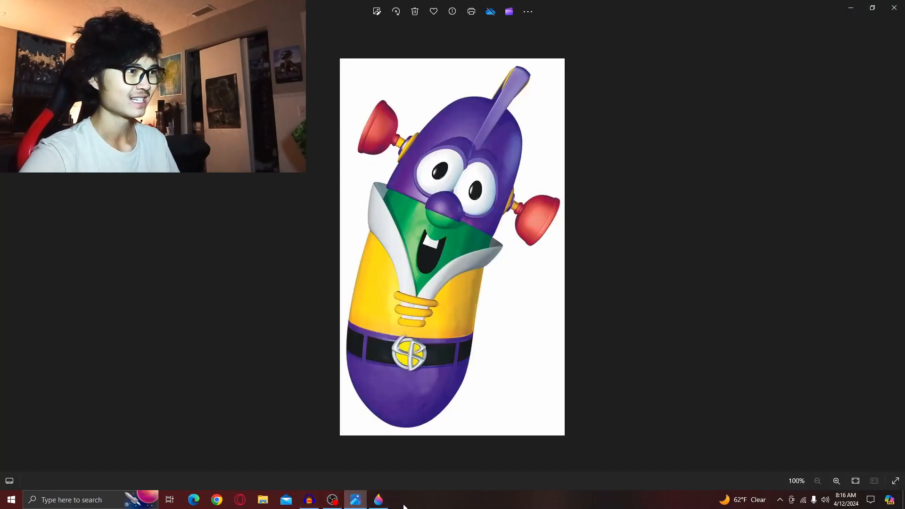
{"action": "left_click", "coordinate": [379, 499]}
{"action": "left_click", "coordinate": [372, 239]}
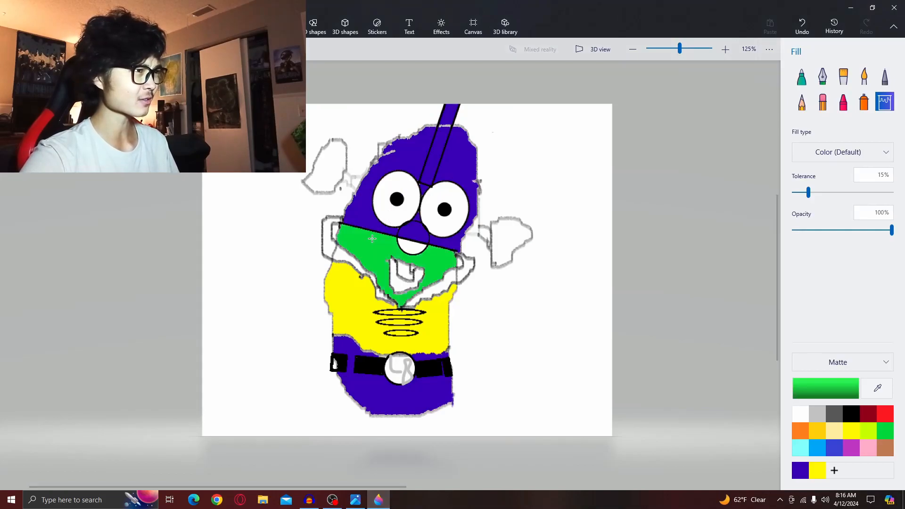
{"action": "left_click", "coordinate": [355, 499]}
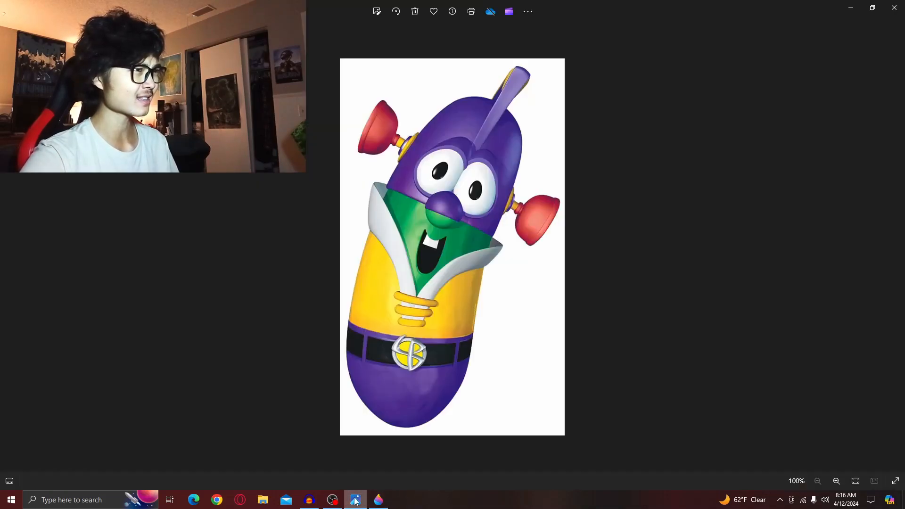
{"action": "left_click", "coordinate": [378, 500]}
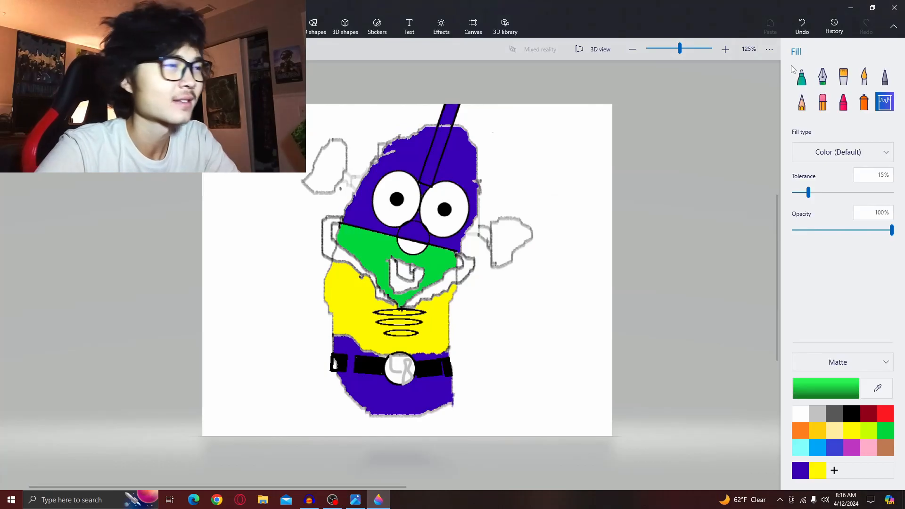
{"action": "left_click", "coordinate": [410, 243]}
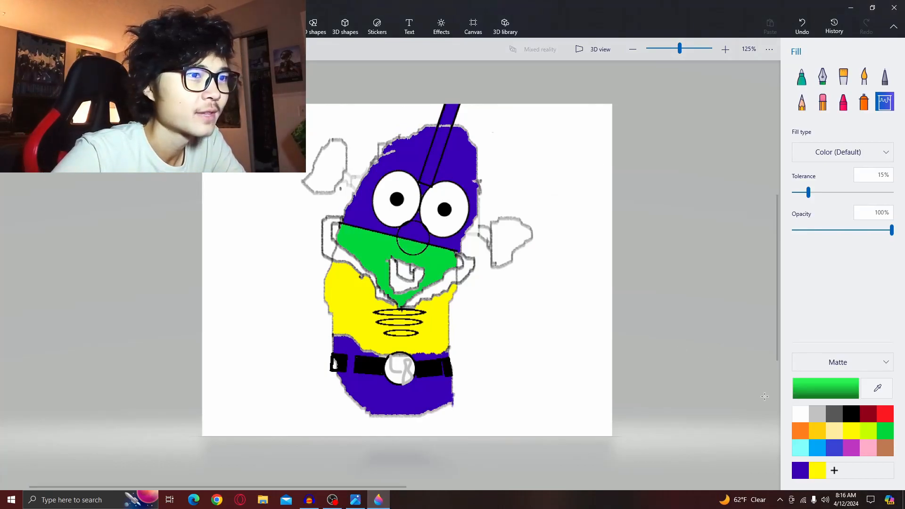
- Fill the open mouth black
{"action": "left_click", "coordinate": [851, 413]}
{"action": "left_click", "coordinate": [411, 286]}
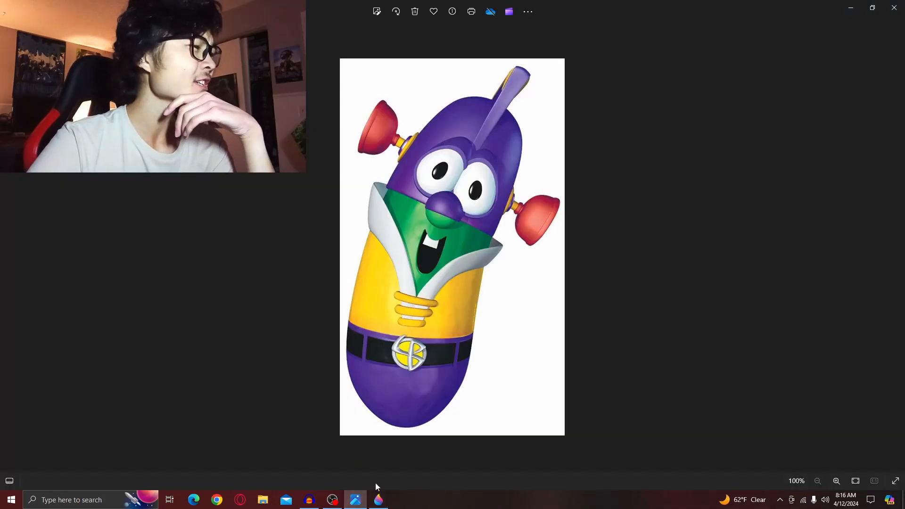
{"action": "left_click", "coordinate": [387, 498]}
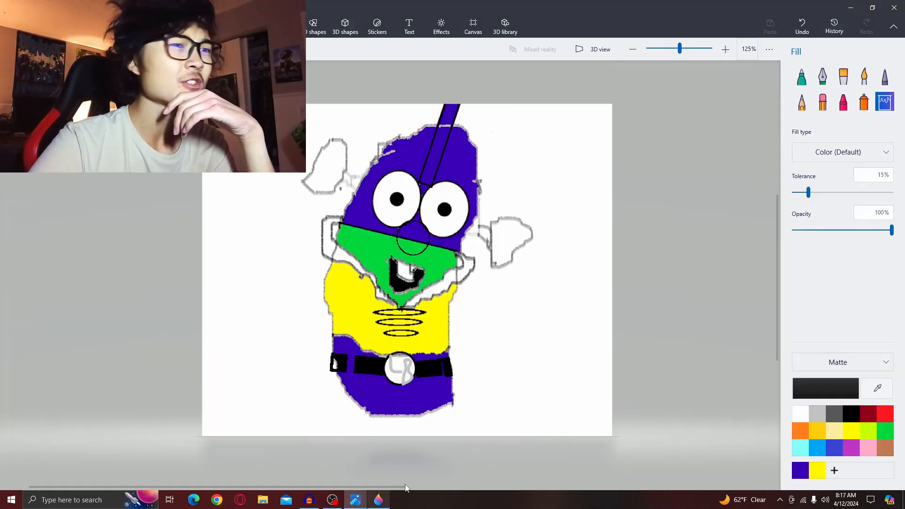
- Fill the right plunger head red, undoing a first misplaced red fill
{"action": "left_click", "coordinate": [886, 415]}
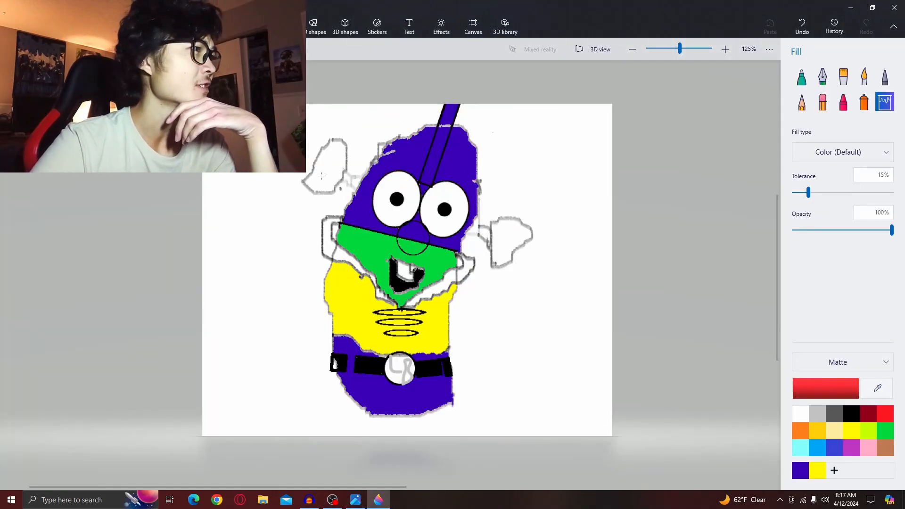
{"action": "left_click", "coordinate": [321, 176]}
{"action": "left_click", "coordinate": [802, 25]}
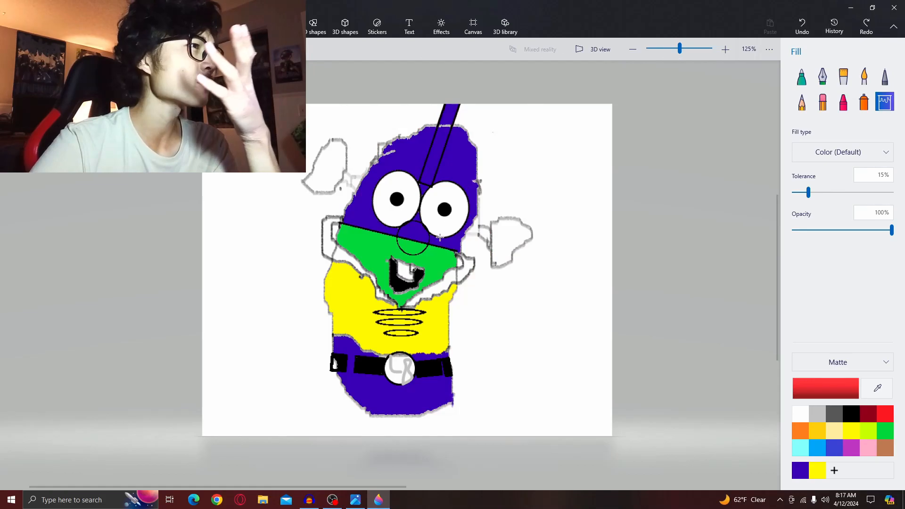
{"action": "left_click", "coordinate": [509, 241]}
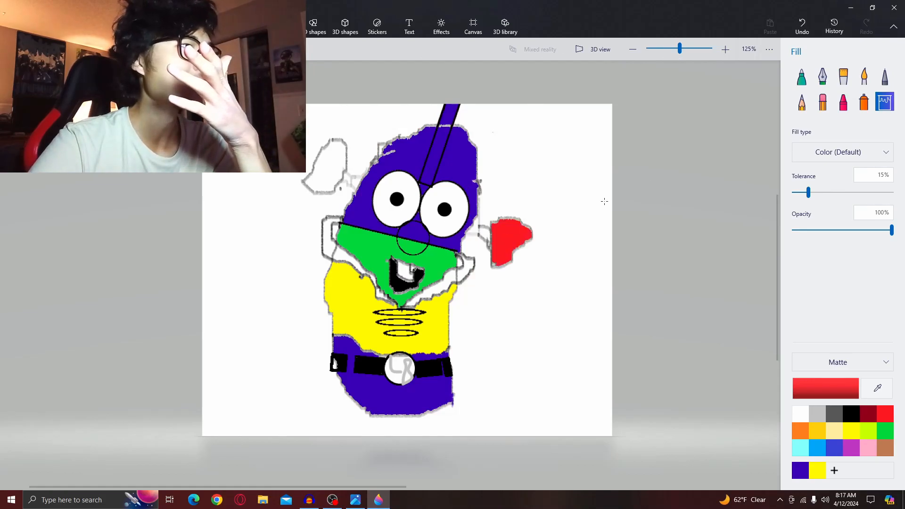
- Close a gap in the left plunger outline with the red Pencil and fill the left plunger red
{"action": "left_click", "coordinate": [801, 102]}
{"action": "left_click_drag", "start_coordinate": [329, 141], "coordinate": [334, 141]}
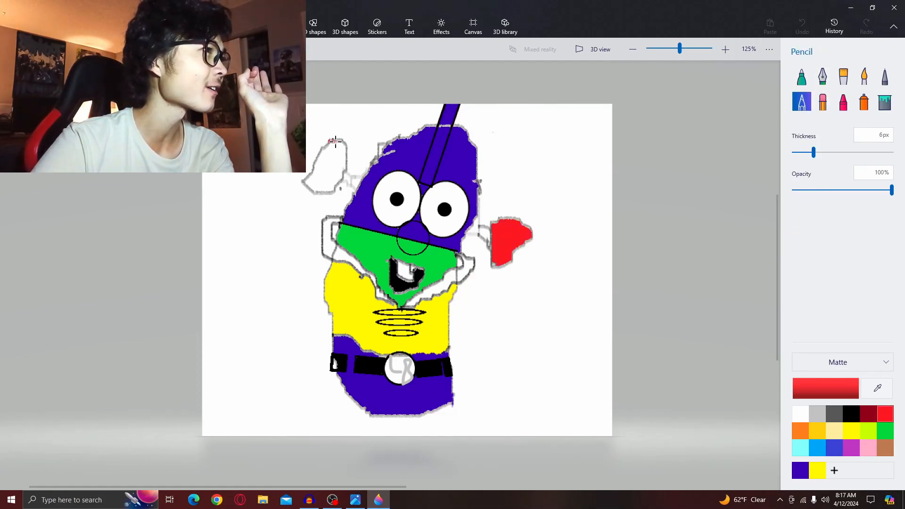
{"action": "left_click", "coordinate": [884, 101]}
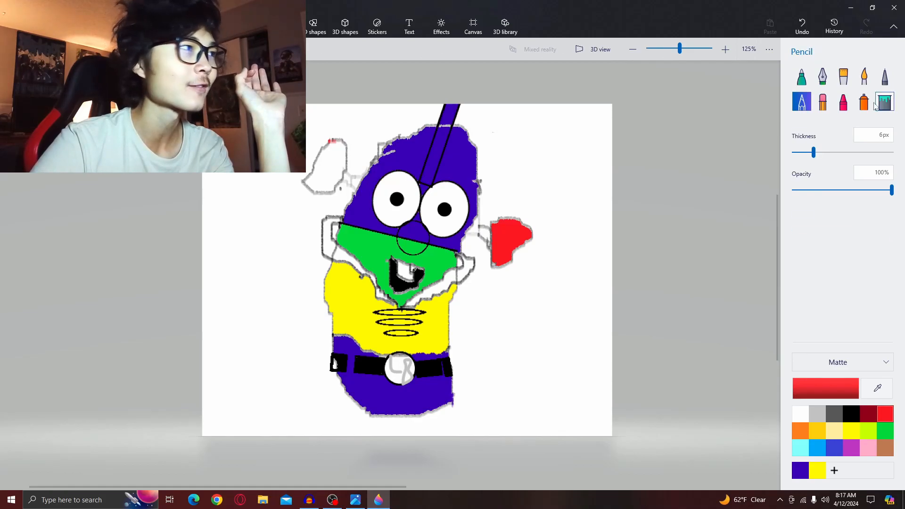
{"action": "left_click", "coordinate": [341, 175]}
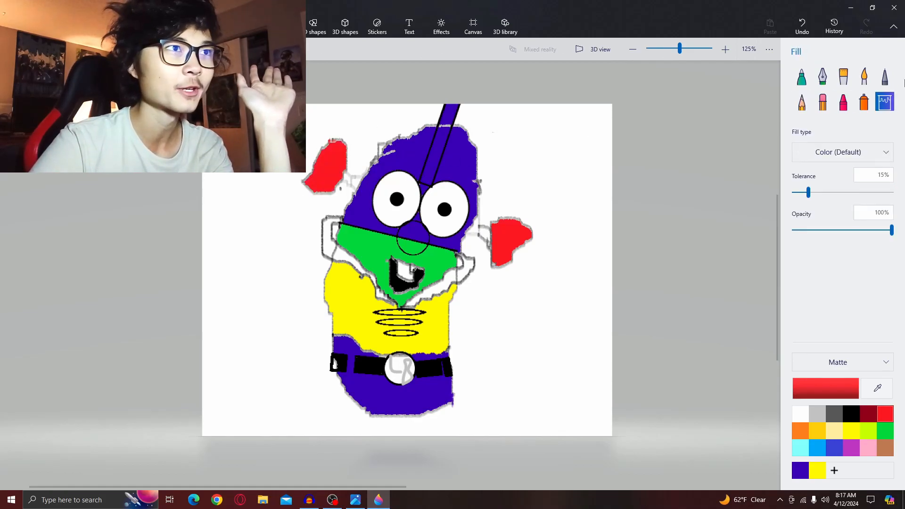
- Try to fill the plunger connectors yellow with the Fill tool, undoing each fill
{"action": "left_click", "coordinate": [817, 470]}
{"action": "left_click", "coordinate": [350, 176]}
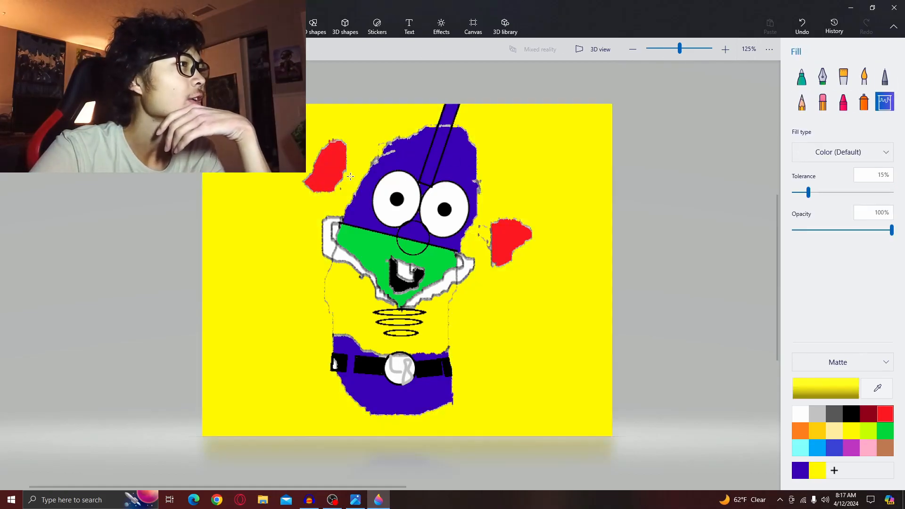
{"action": "left_click", "coordinate": [802, 26]}
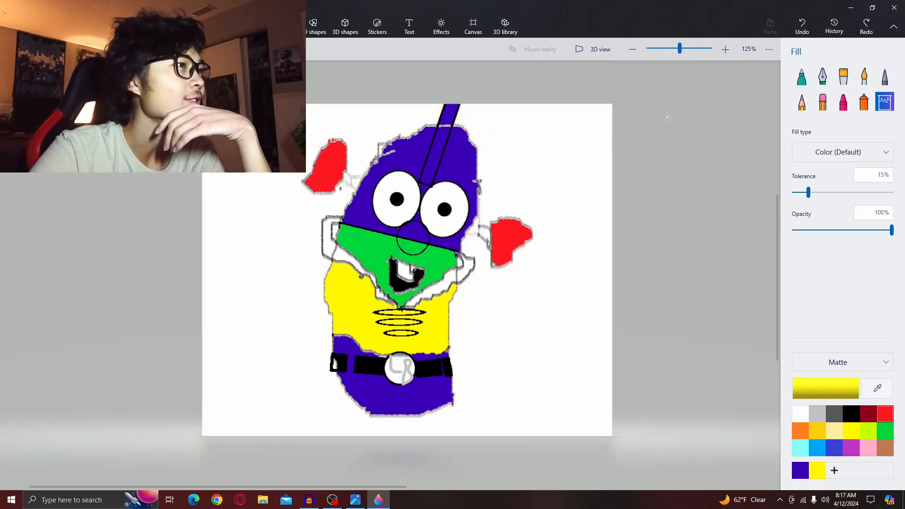
{"action": "left_click", "coordinate": [490, 235]}
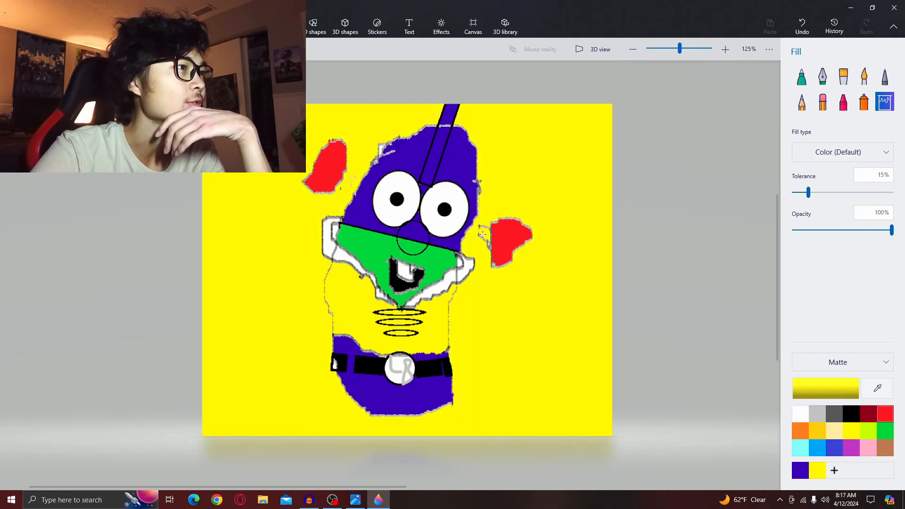
{"action": "left_click", "coordinate": [810, 24]}
- Paint both plunger connectors yellow with the Marker at 18px thickness
{"action": "left_click", "coordinate": [802, 76]}
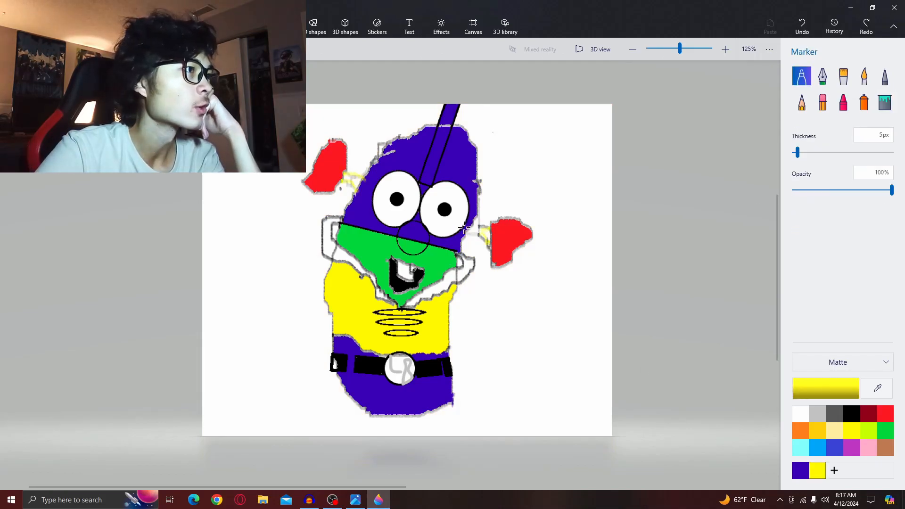
{"action": "mouse_move", "coordinate": [480, 228]}
{"action": "left_mouse_down"}
{"action": "mouse_move", "coordinate": [487, 237]}
{"action": "mouse_move", "coordinate": [473, 228]}
{"action": "left_mouse_up"}
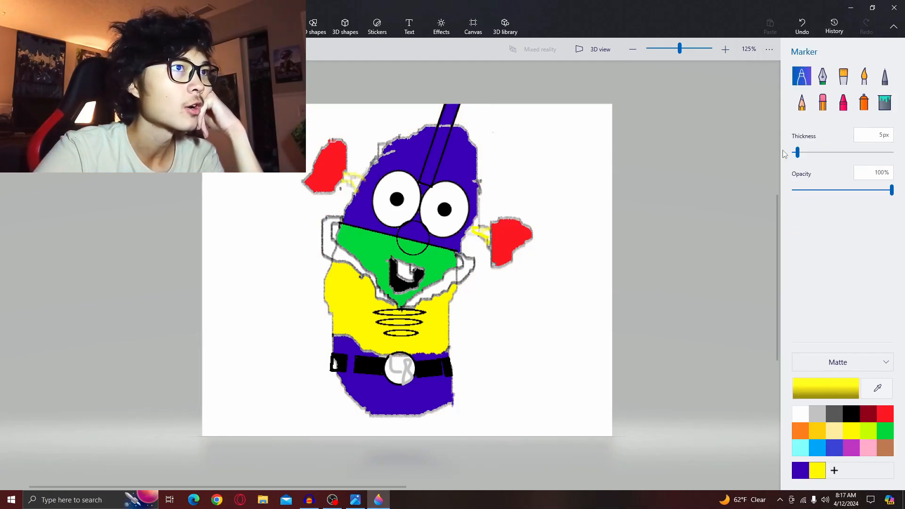
{"action": "left_click_drag", "start_coordinate": [805, 160], "coordinate": [811, 152]}
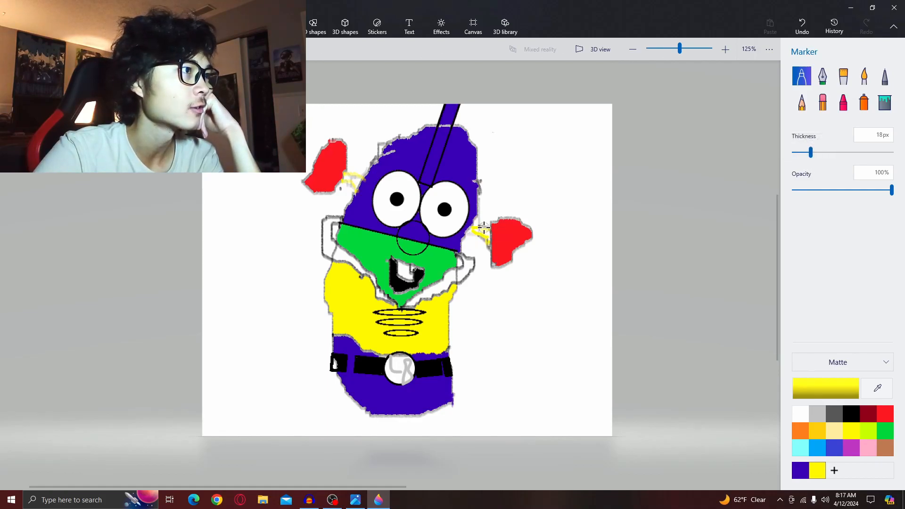
{"action": "left_click", "coordinate": [477, 228]}
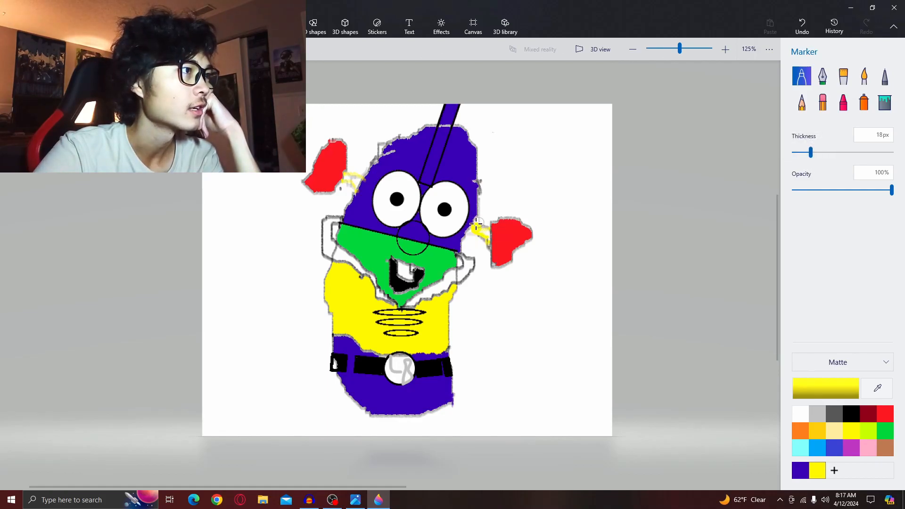
{"action": "left_click_drag", "start_coordinate": [470, 233], "coordinate": [490, 231]}
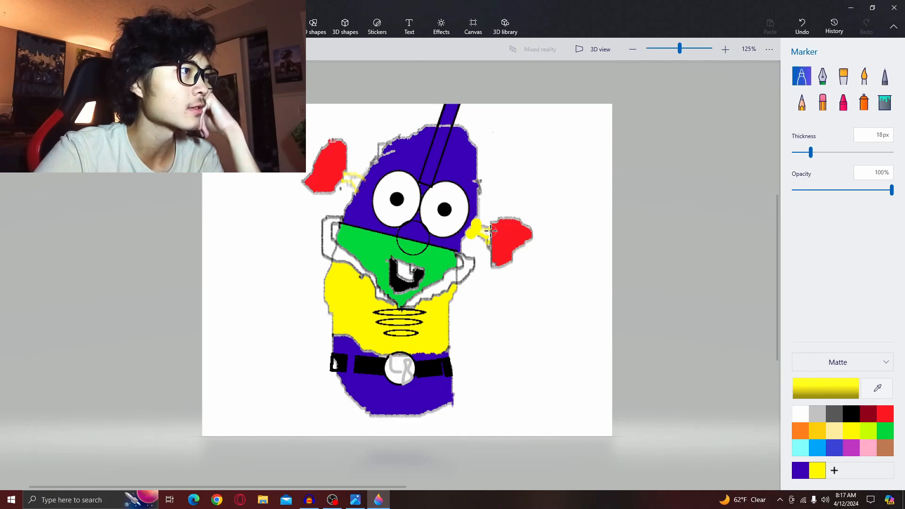
{"action": "left_click", "coordinate": [486, 231]}
{"action": "left_click", "coordinate": [487, 237]}
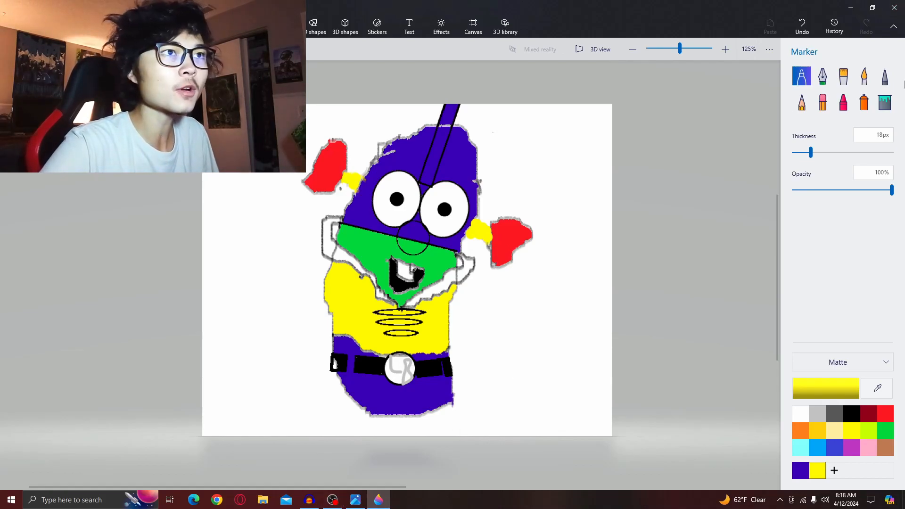
- Fill the belt buckle yellow and compare the drawing with the reference picture
{"action": "left_click", "coordinate": [886, 102]}
{"action": "scroll", "coordinate": [586, 325], "scroll_direction": "down", "scroll_amount": 6}
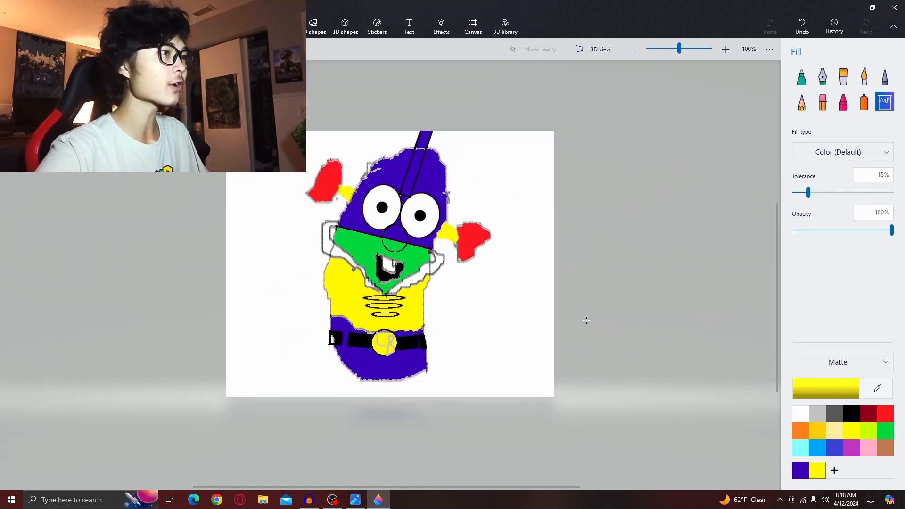
{"action": "left_click", "coordinate": [355, 499]}
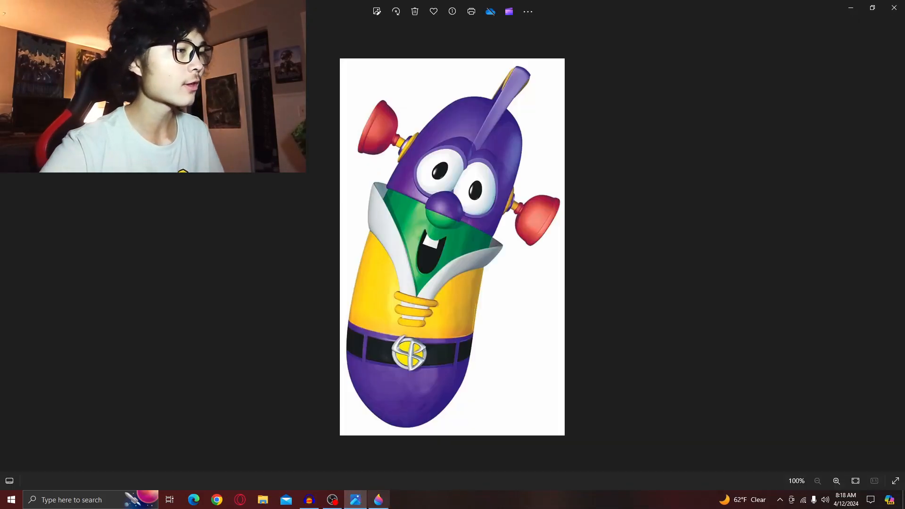
{"action": "left_click", "coordinate": [378, 499]}
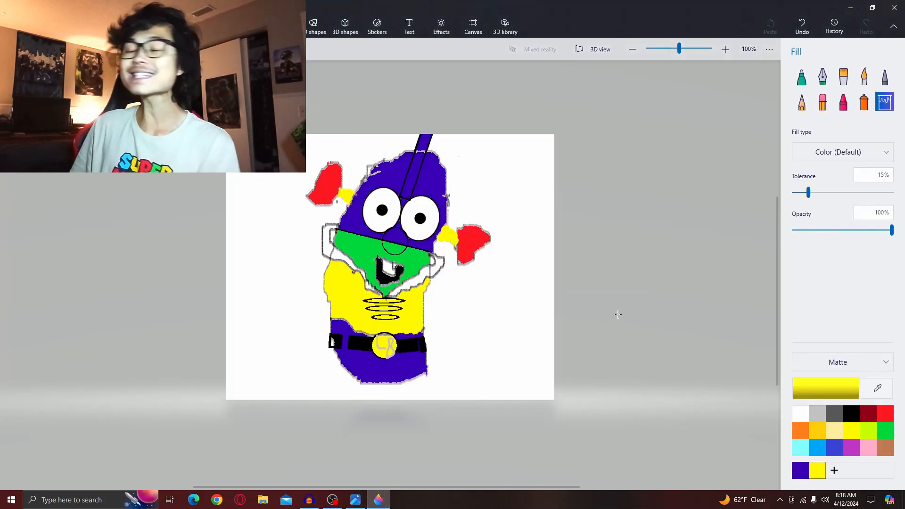